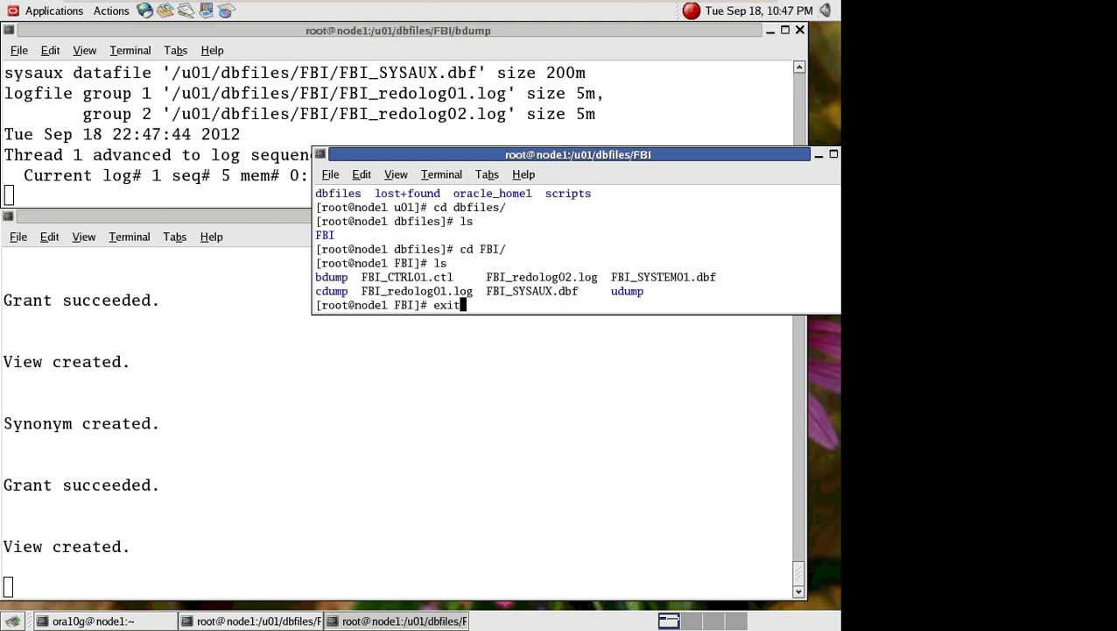
Exit the terminal session in the FBI directory and minimize the virtual machine and the Notepad notes to reach the desktop.
key("Return")
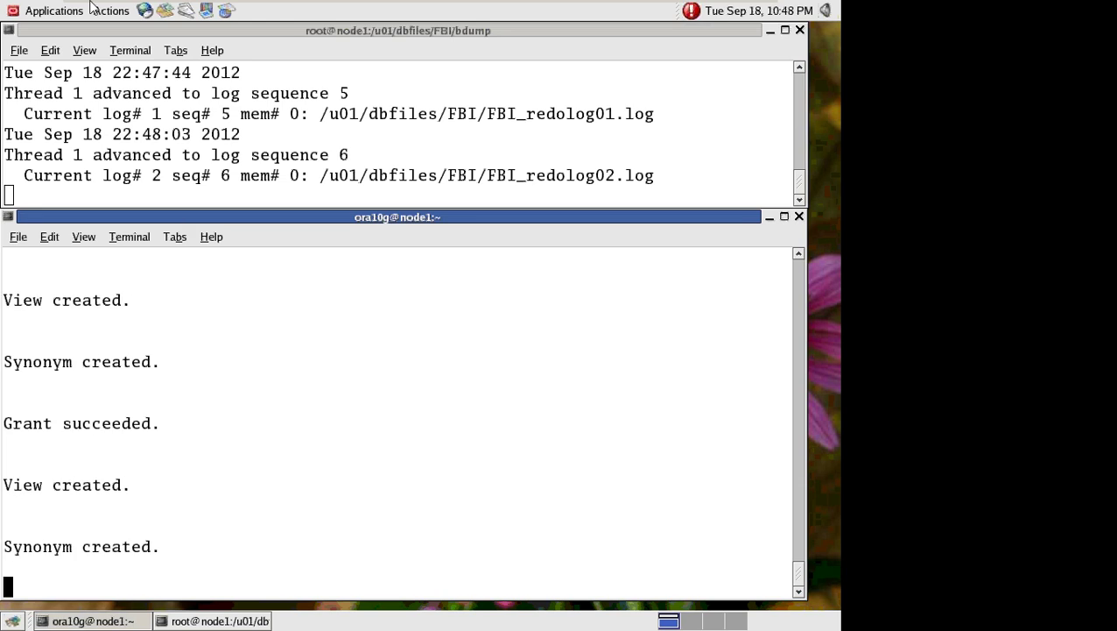
mouse_move(88, 8)
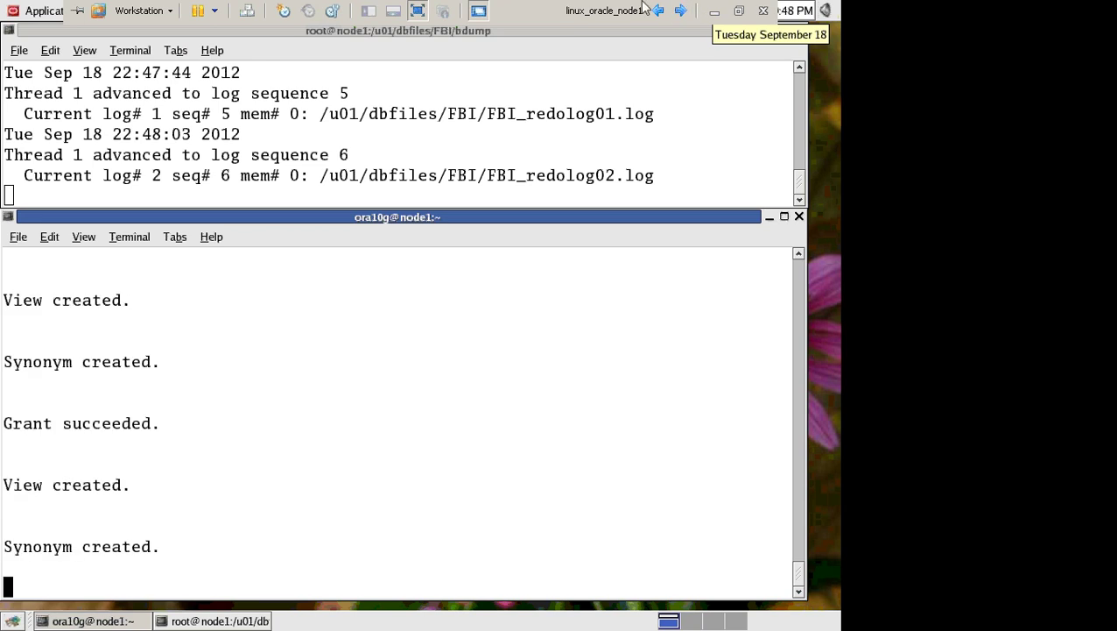
left_click(739, 12)
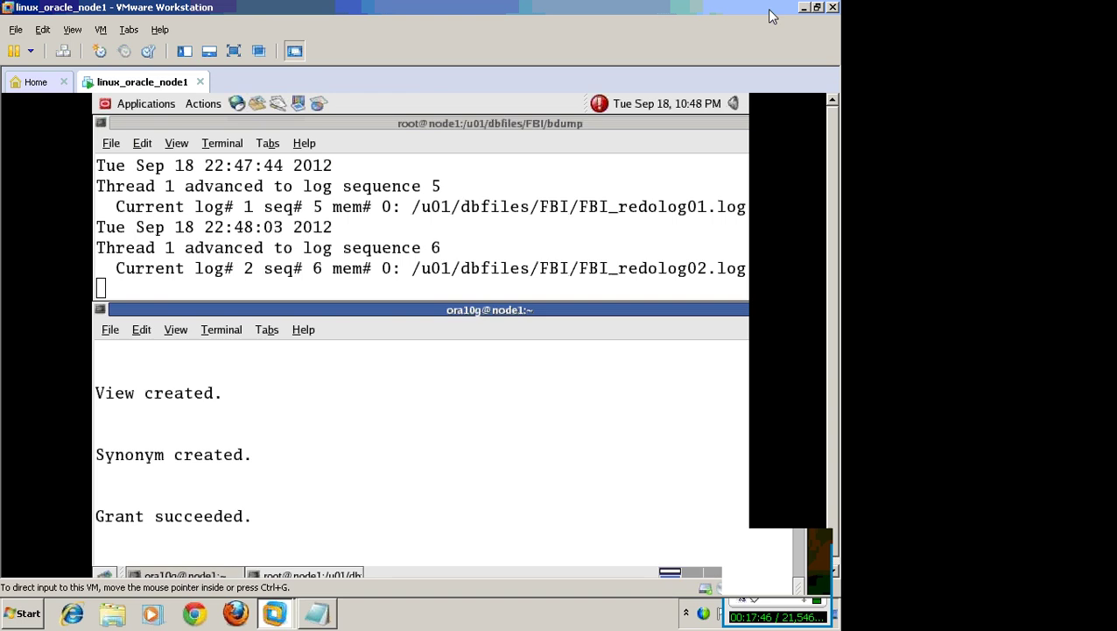
left_click(802, 7)
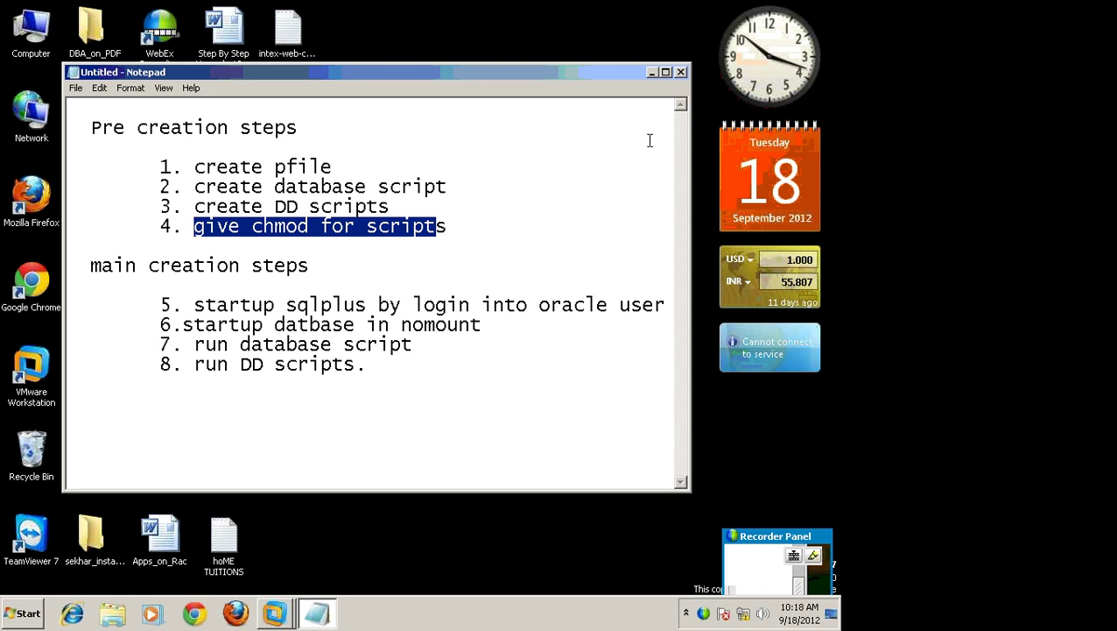
left_click(651, 72)
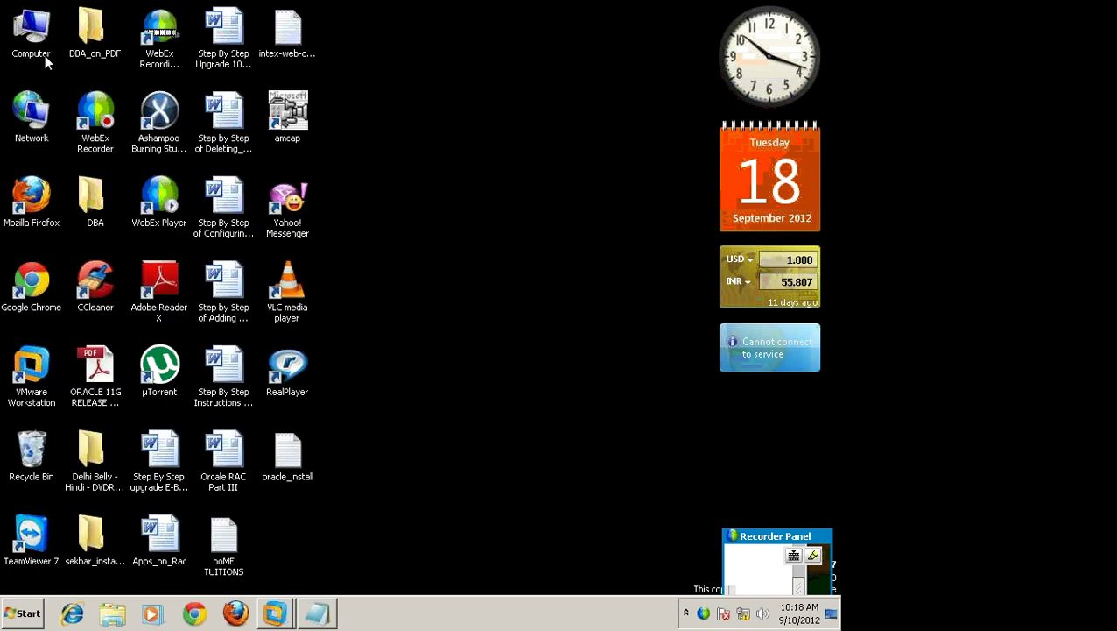
Open the Videos library and try to play the oracle10g_instal_OEL recording, closing the media player again.
double_click(28, 33)
left_click(54, 227)
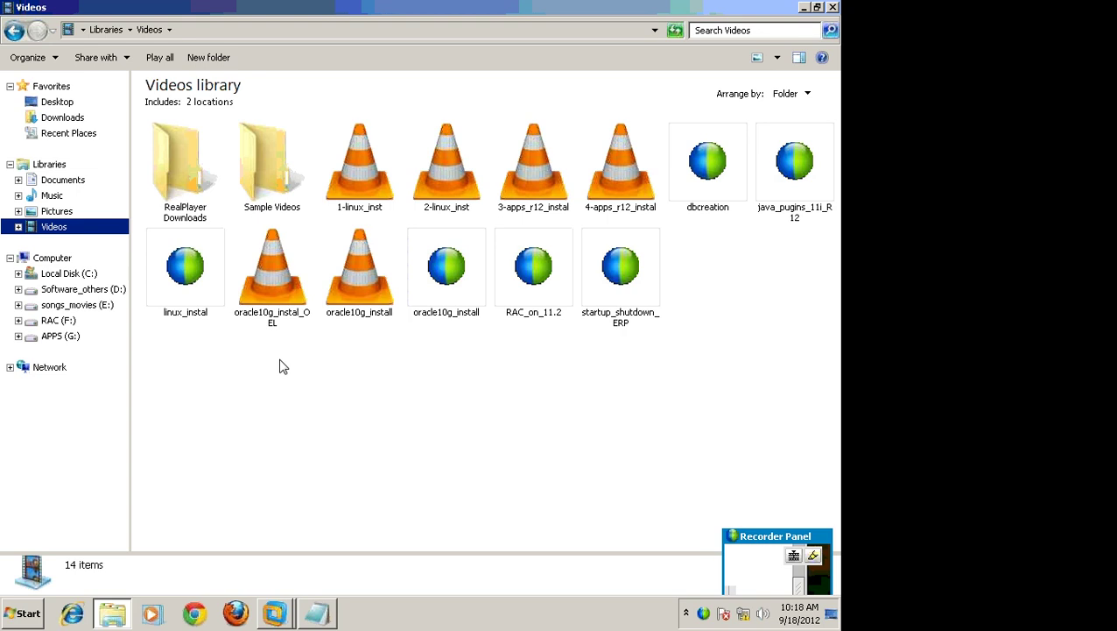
left_click(277, 311)
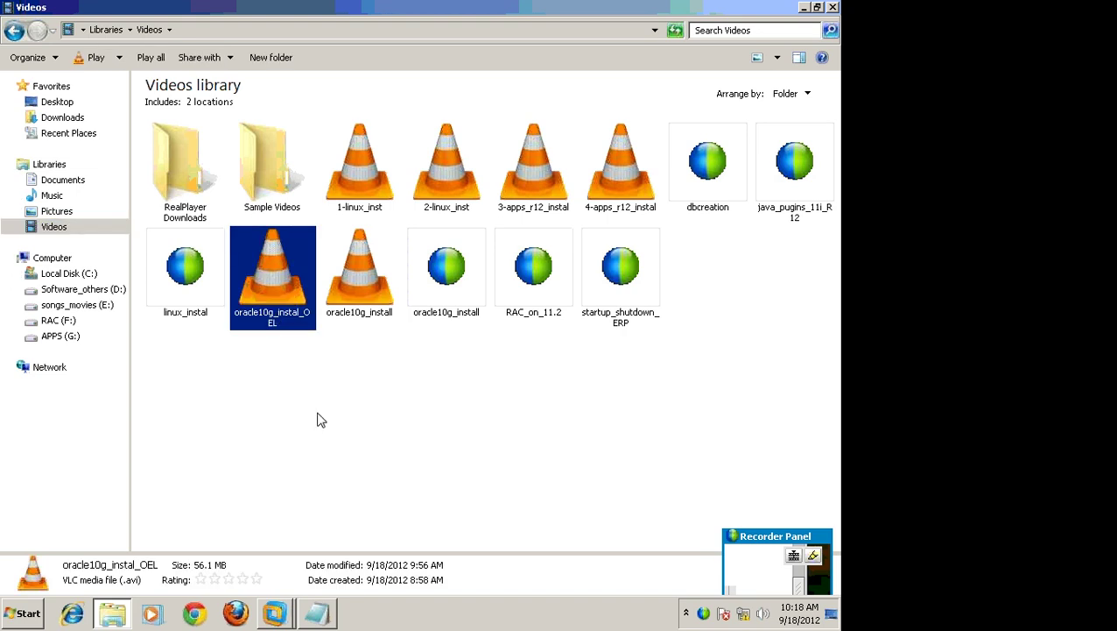
double_click(300, 302)
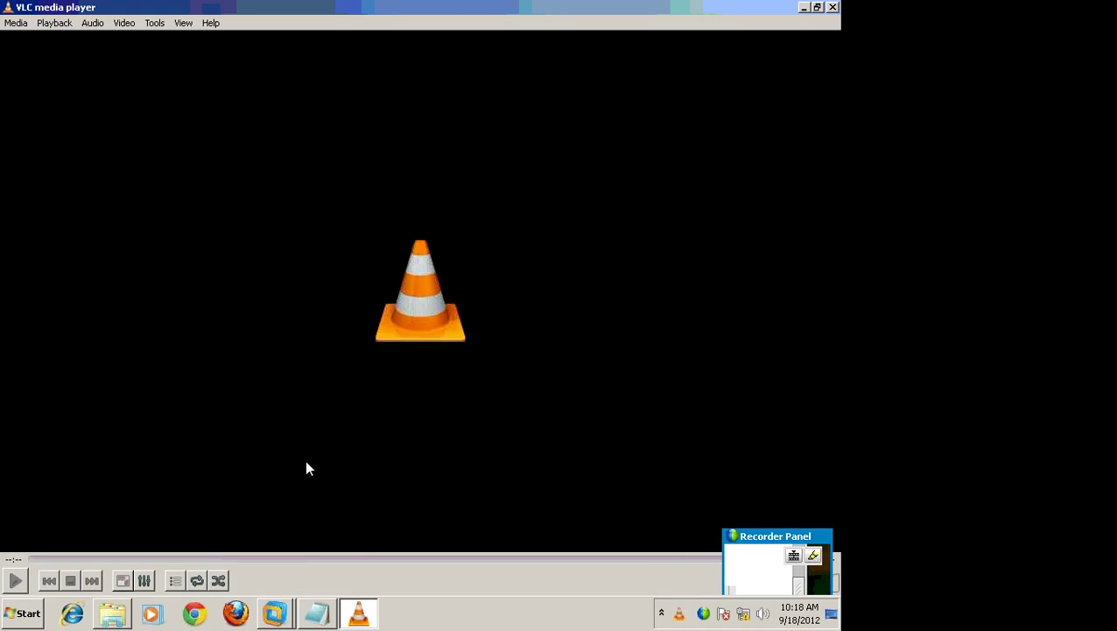
left_click(832, 7)
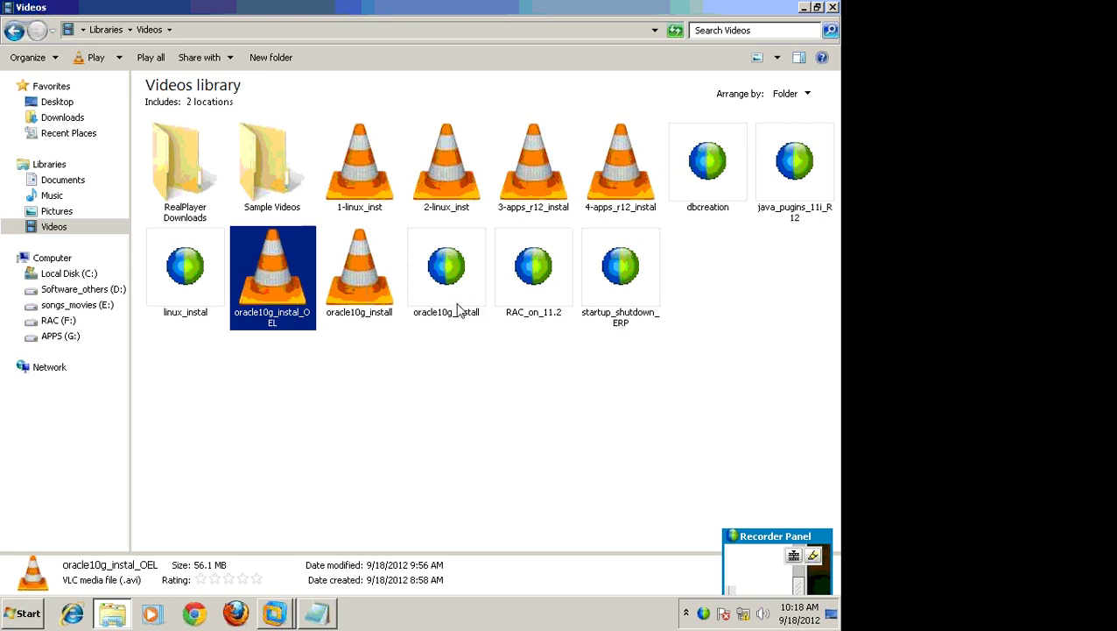
Check the file properties of the oracle10g_instal_OEL video.
right_click(310, 253)
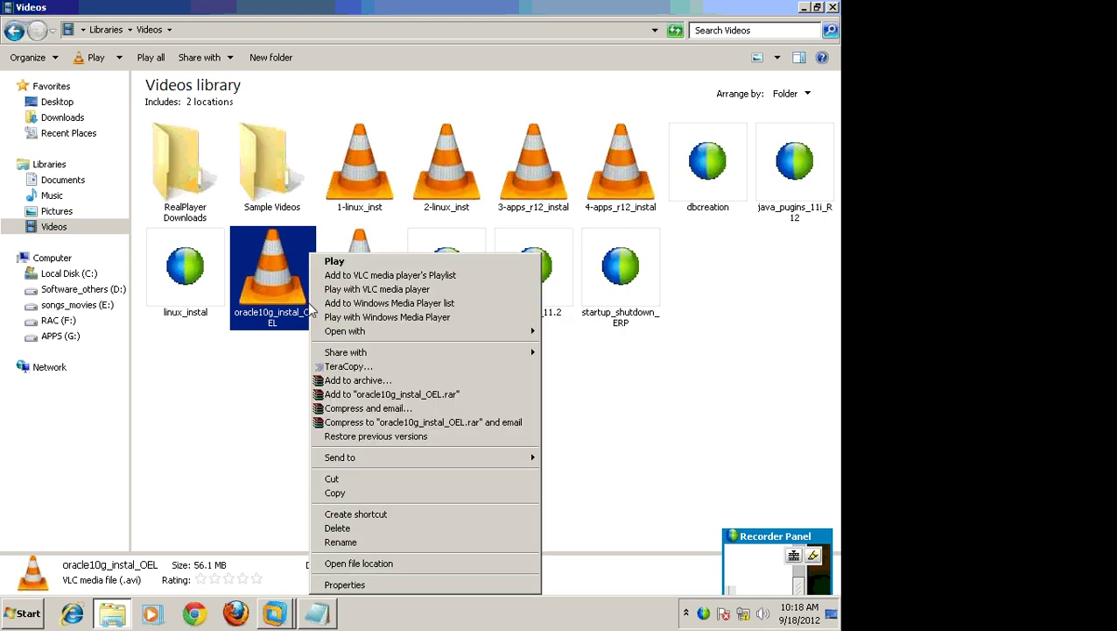
left_click(399, 584)
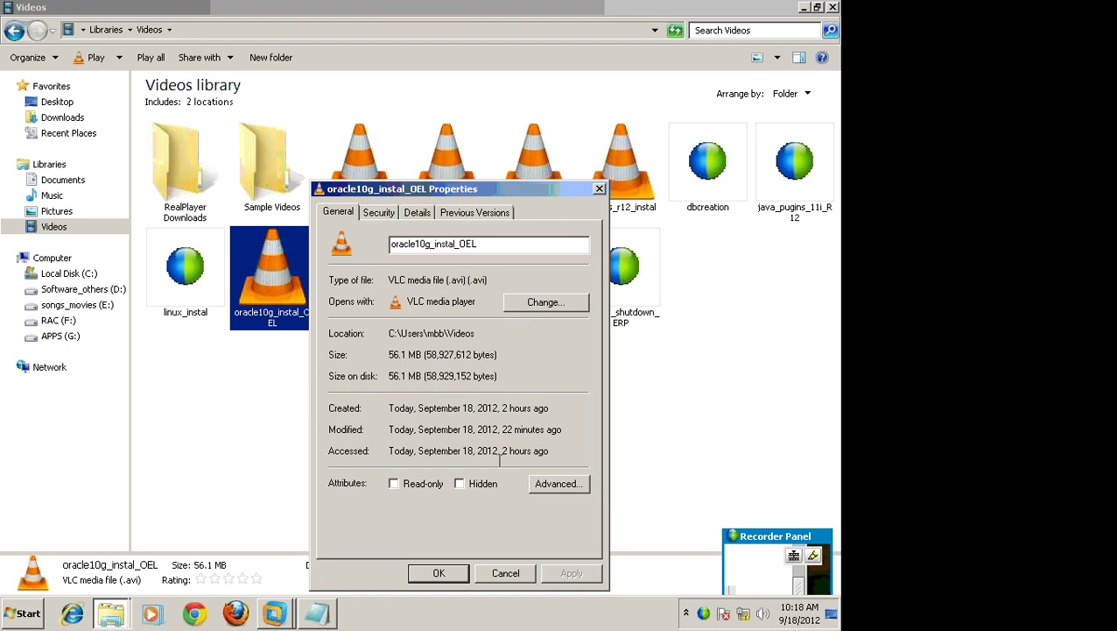
left_click(504, 575)
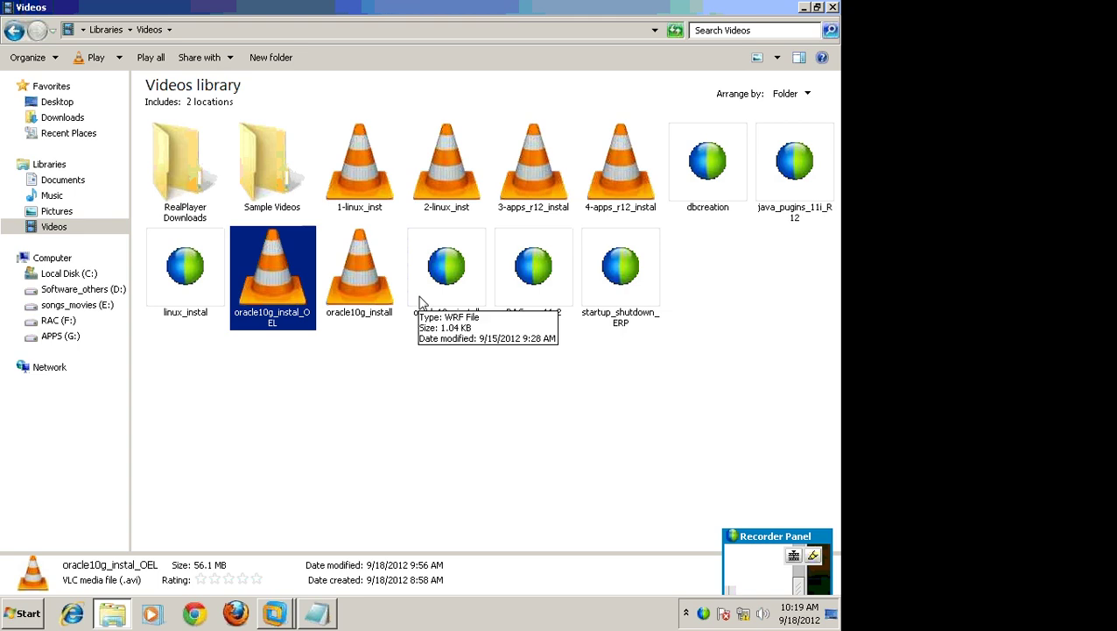
Set ATAUTHOR as the default program for AVI files by opening oracle10g_instal_OEL with it.
right_click(289, 277)
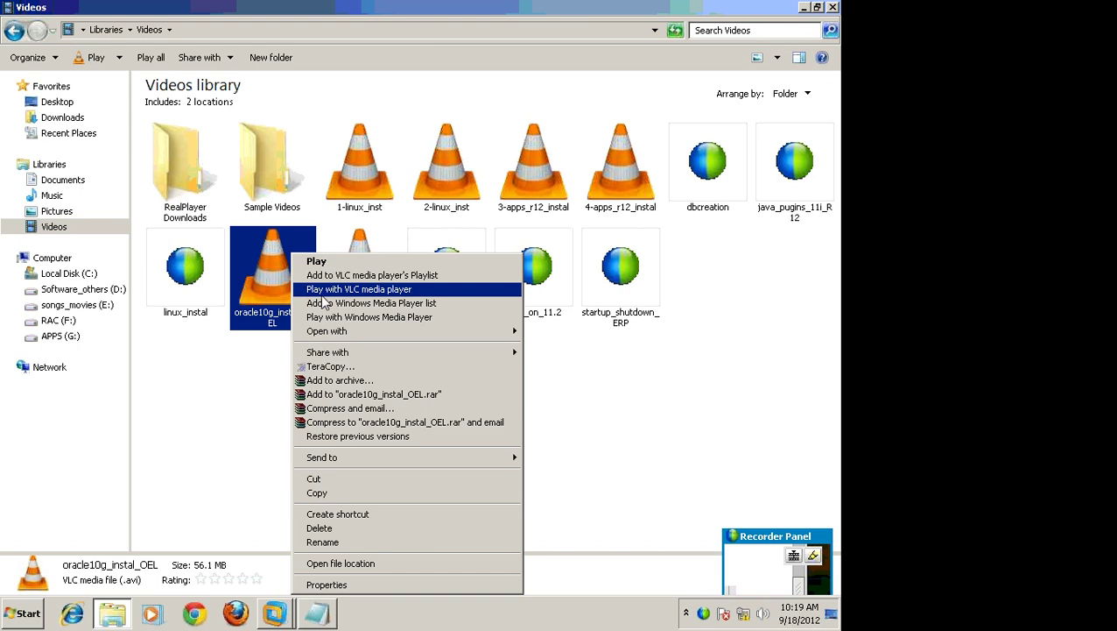
mouse_move(347, 333)
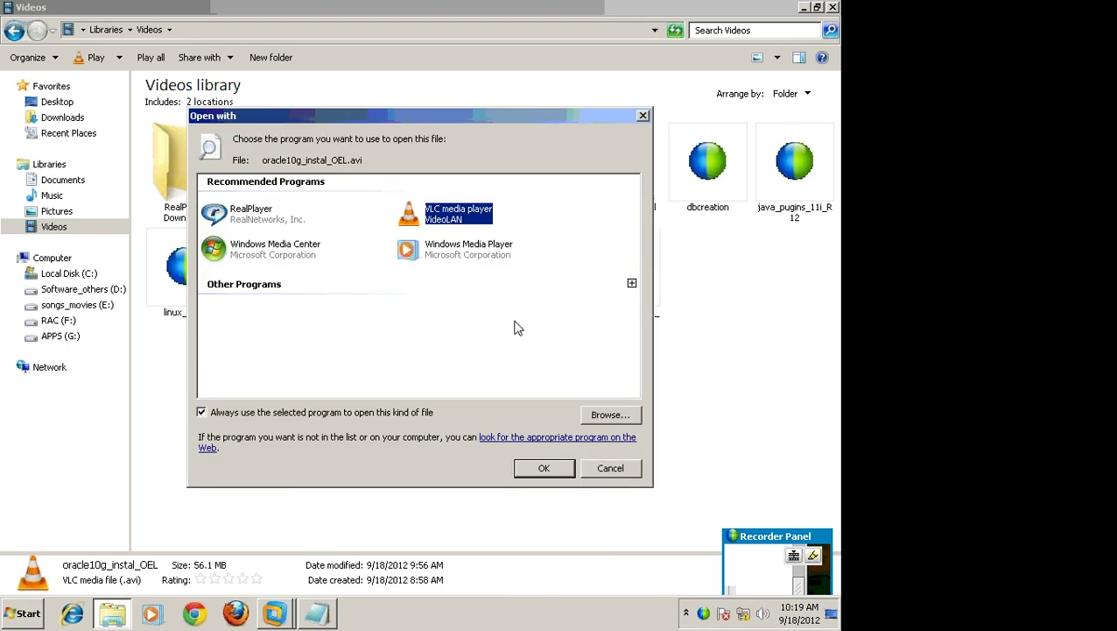
left_click(632, 283)
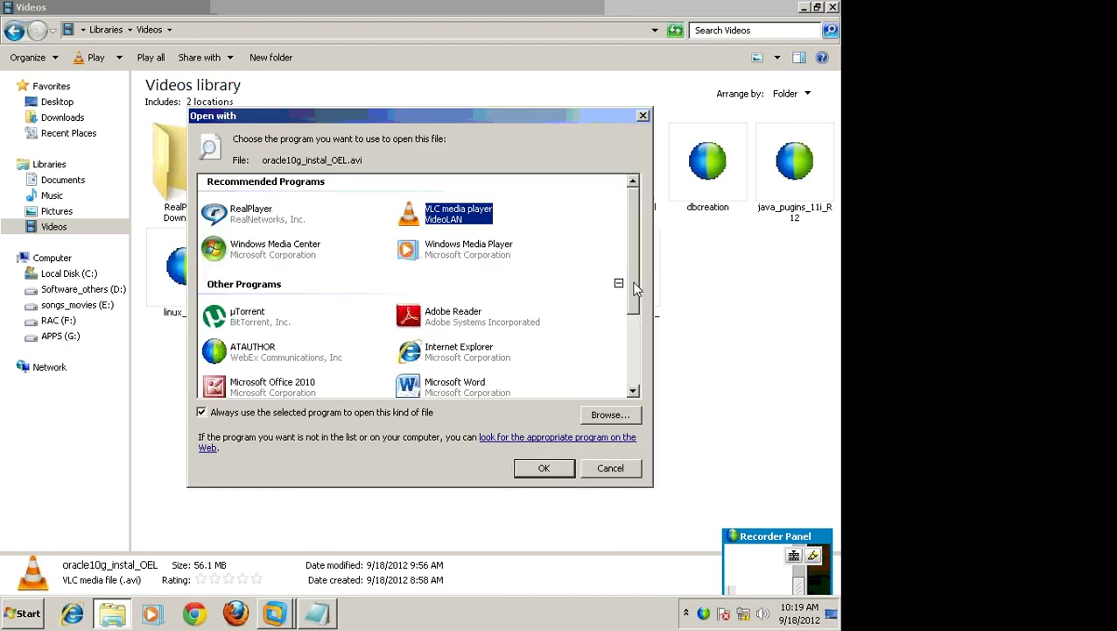
left_click_drag(637, 283, 633, 336)
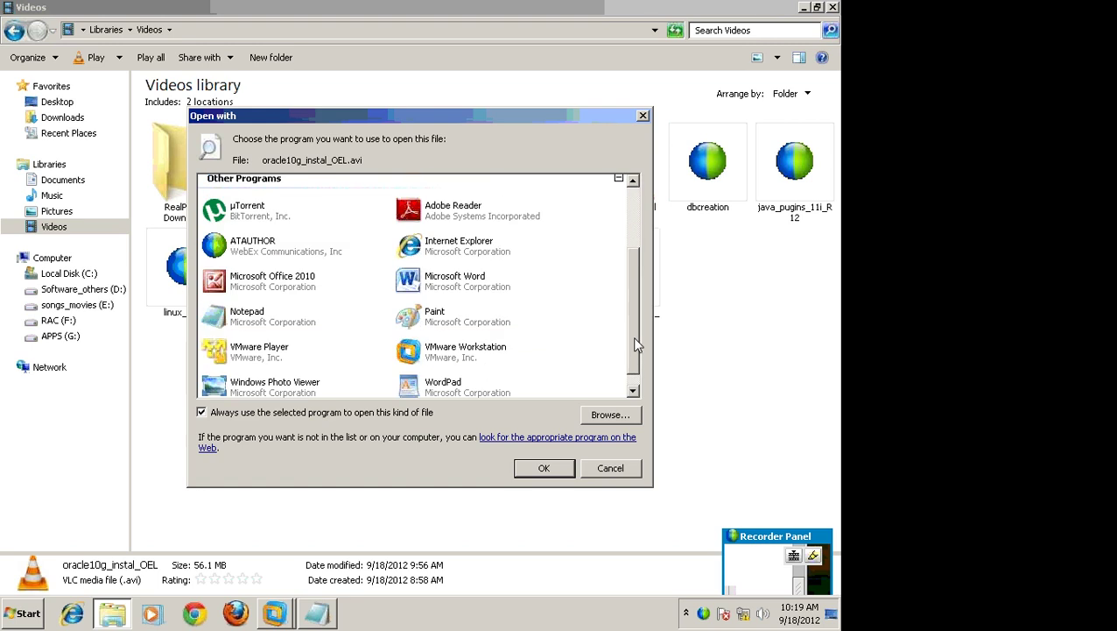
left_click(272, 254)
left_click(548, 469)
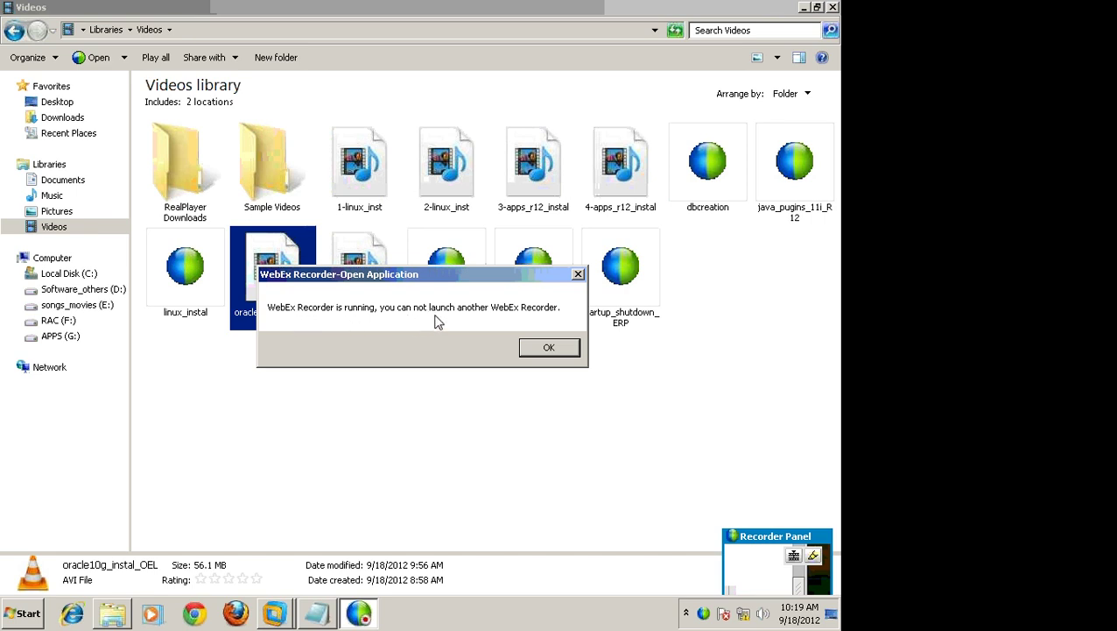
left_click(553, 351)
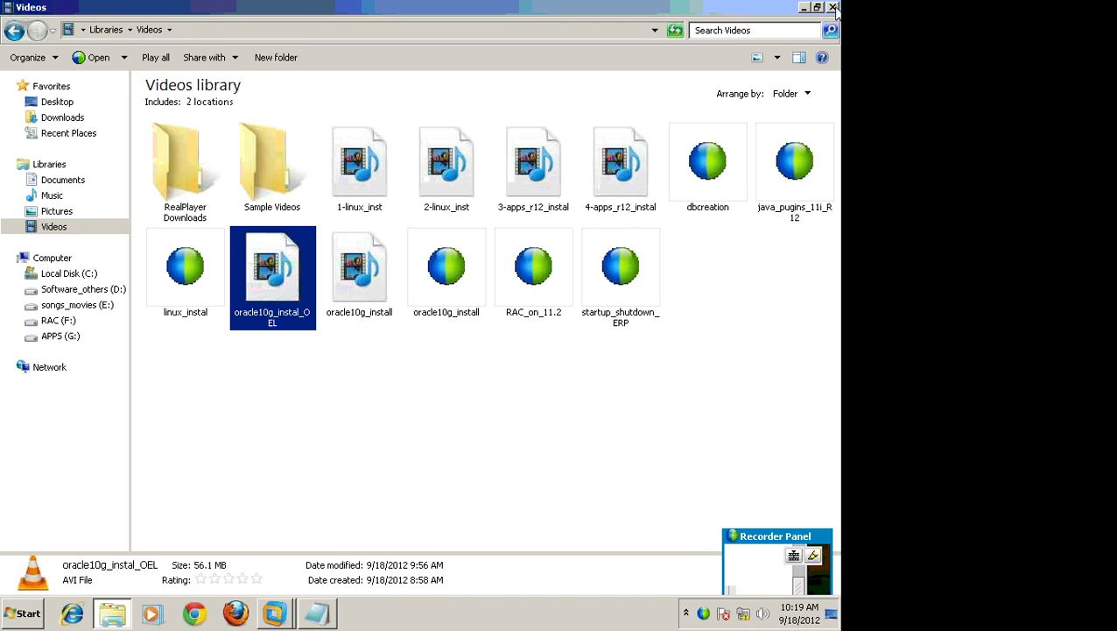
Try to open oracle10g_instal_OEL again with its default program and dismiss the dialog.
left_click(361, 428)
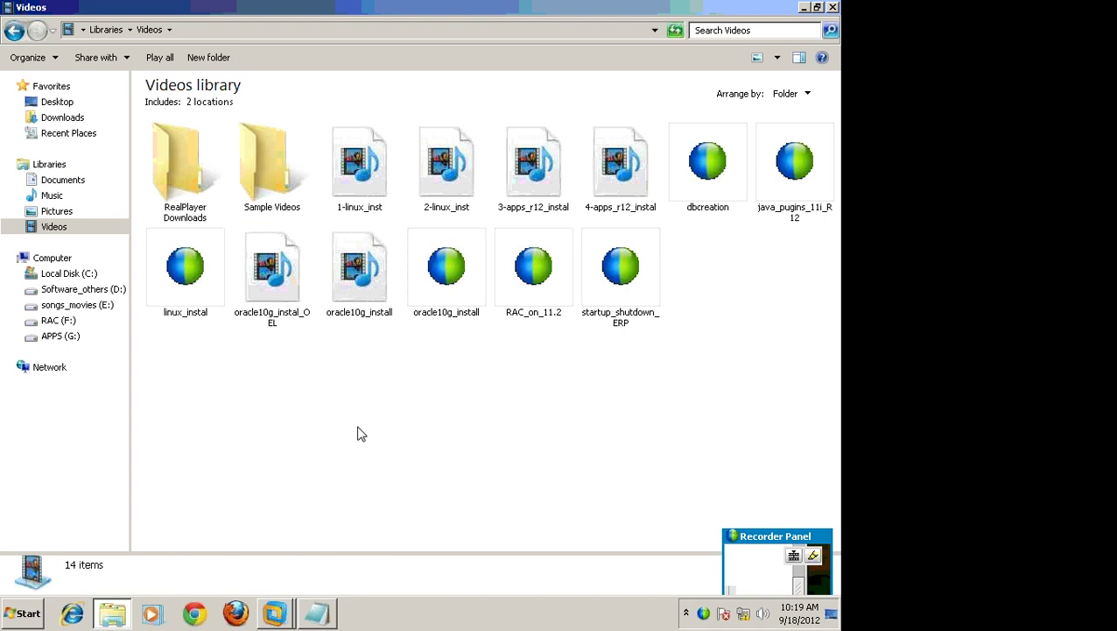
left_click(273, 303)
right_click(274, 301)
left_click(293, 291)
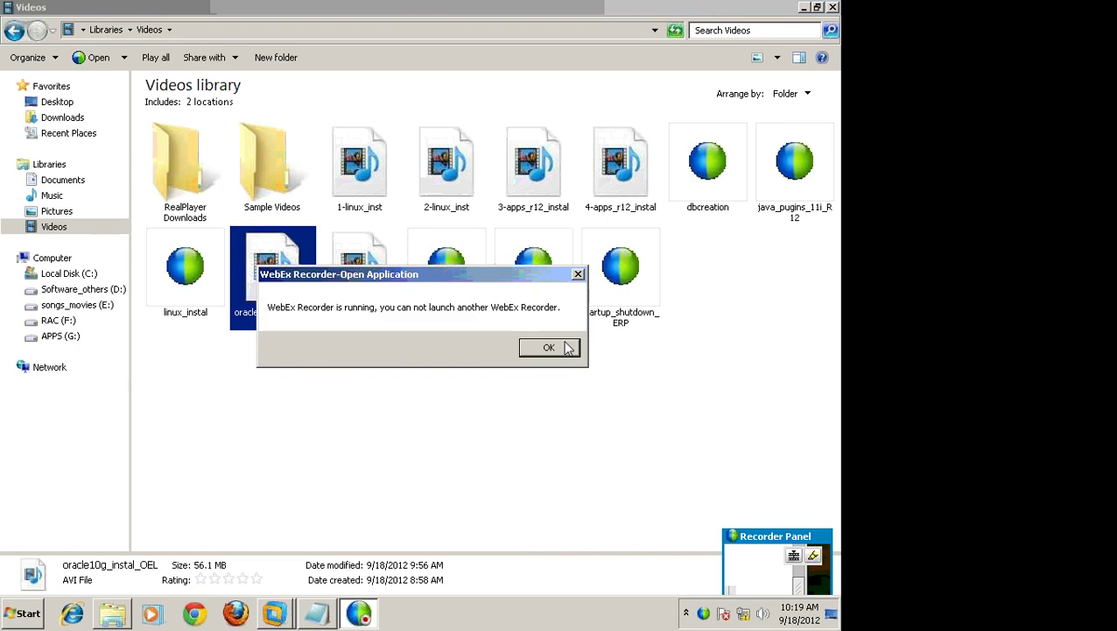
left_click(560, 346)
Try to play oracle10g_instal_OEL by opening it with VLC media player, and close the player.
right_click(294, 279)
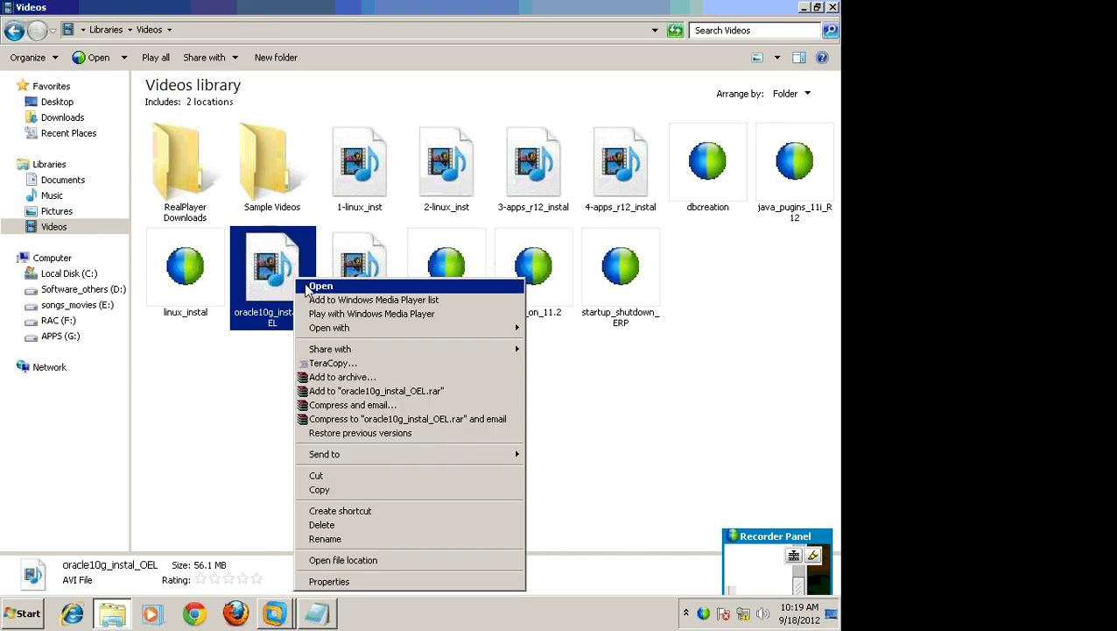
mouse_move(371, 327)
left_click(558, 358)
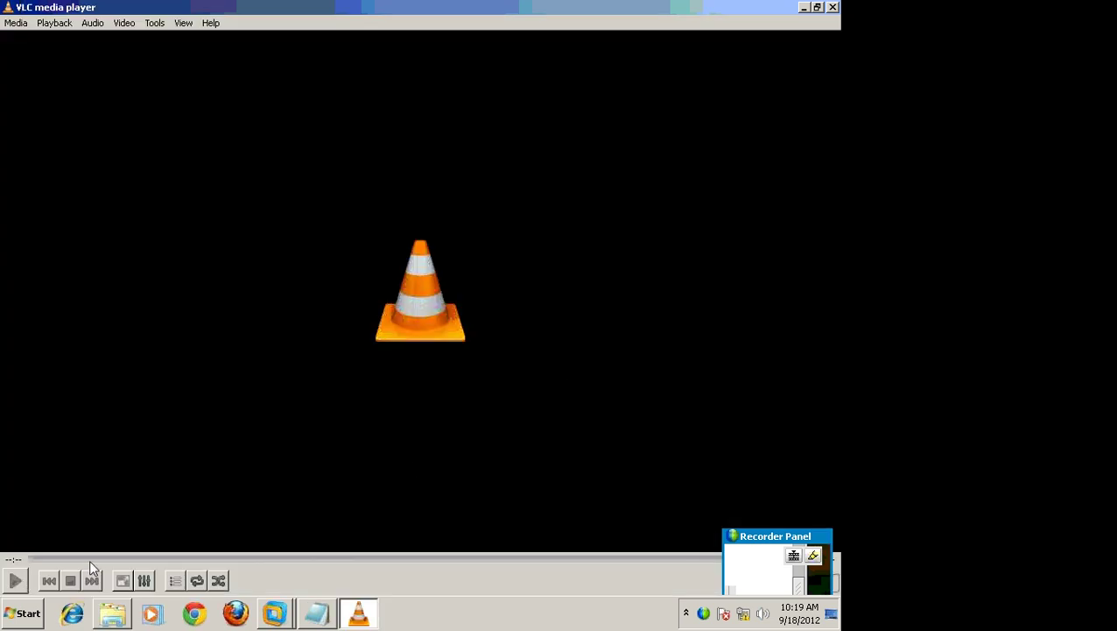
left_click(833, 7)
Switch to the linux_oracle_node1 virtual machine in VMware Workstation and display it full screen.
left_click(274, 613)
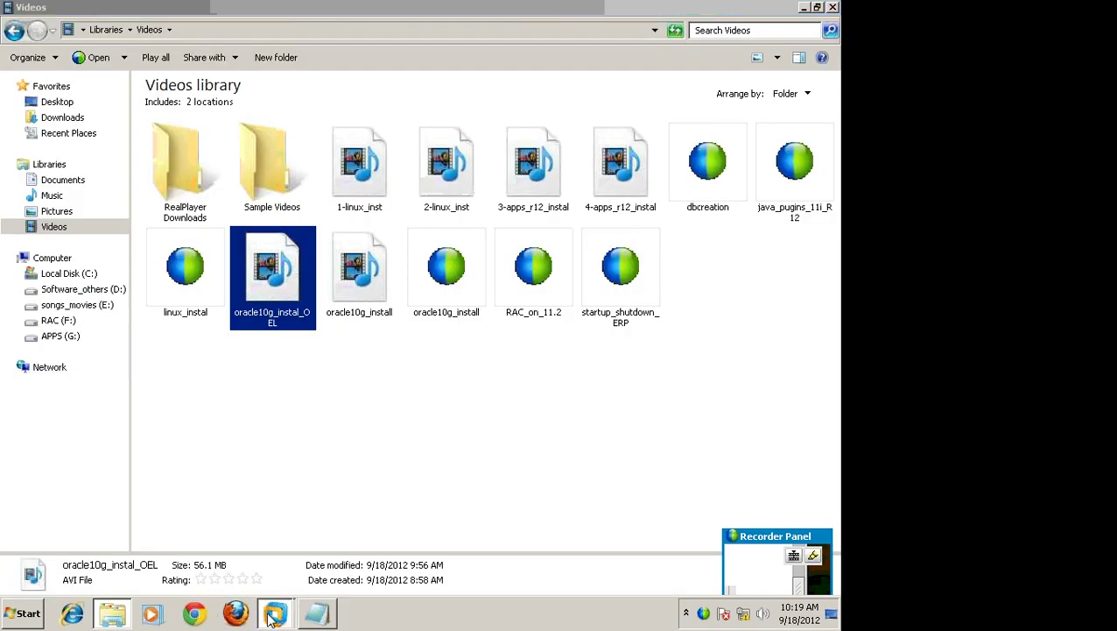
left_click(274, 578)
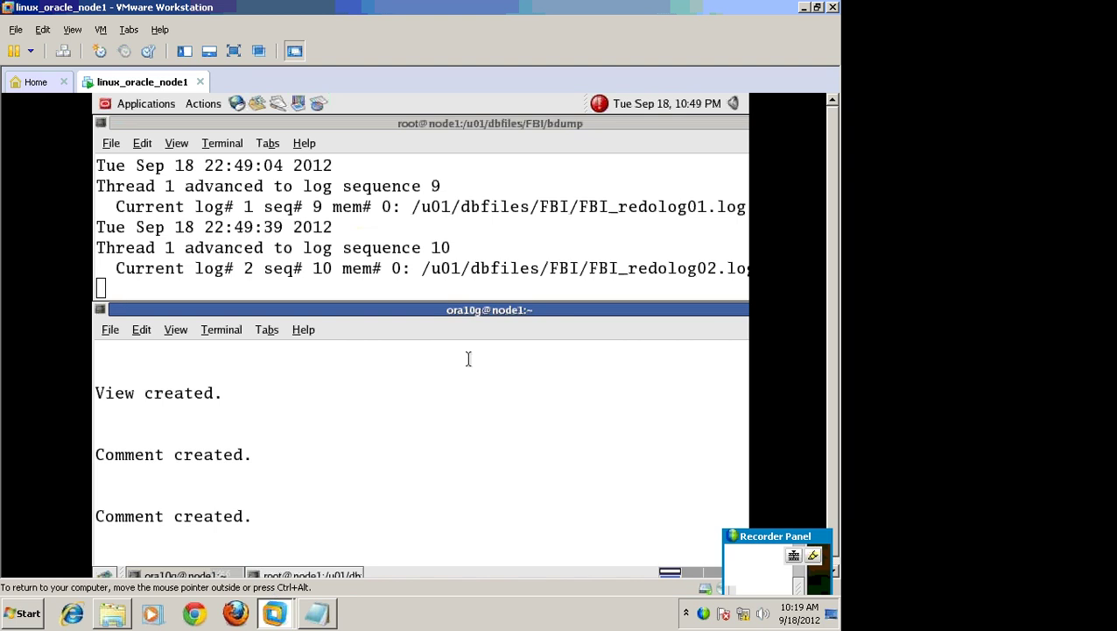
left_click(234, 51)
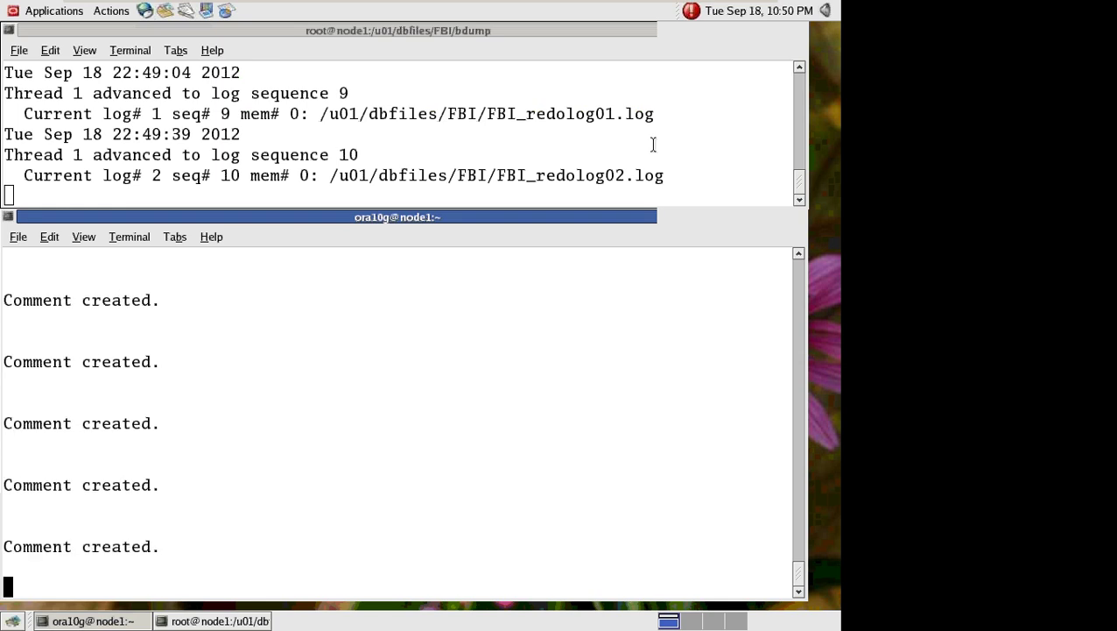
Minimize the virtual machine, then move the Recorder Panel away from the screen corner and minimize the Videos window.
mouse_move(502, 8)
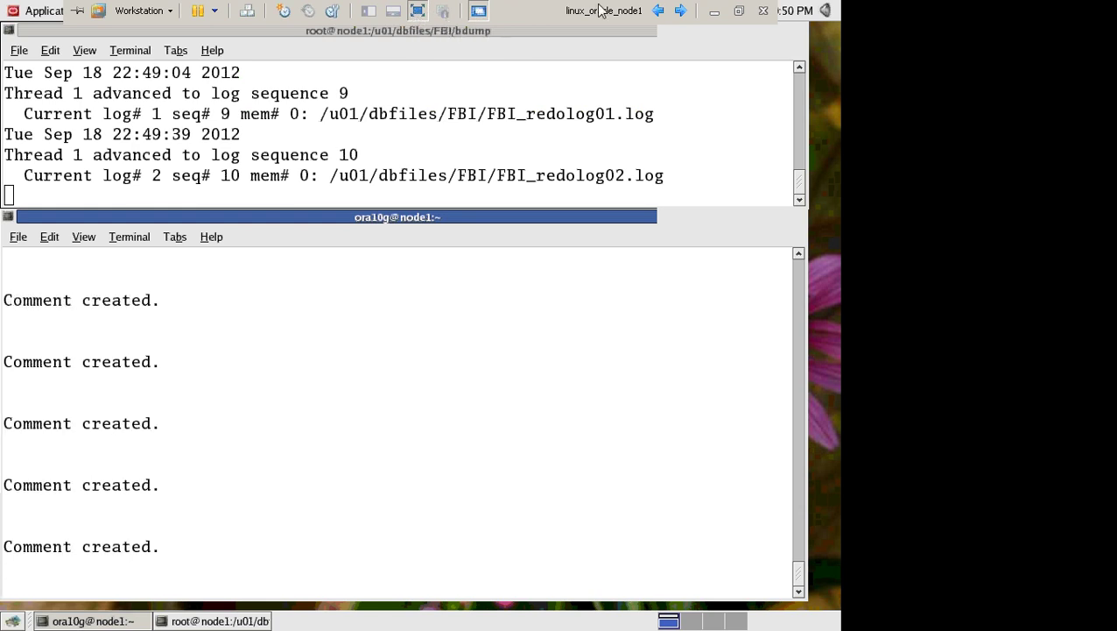
left_click(717, 10)
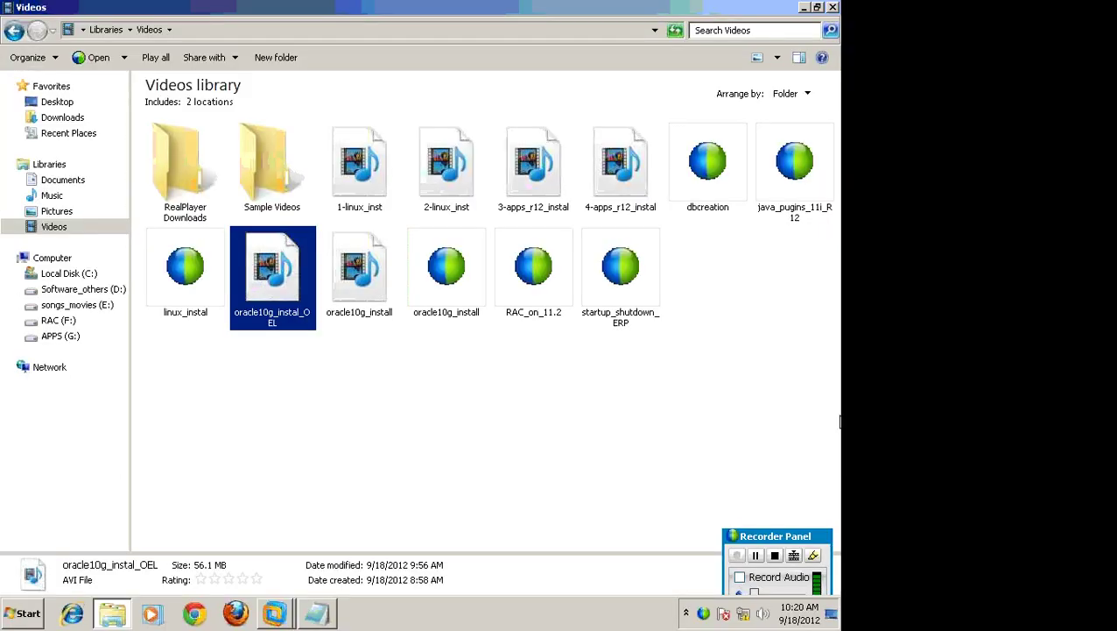
left_click(791, 538)
left_click_drag(791, 539, 717, 355)
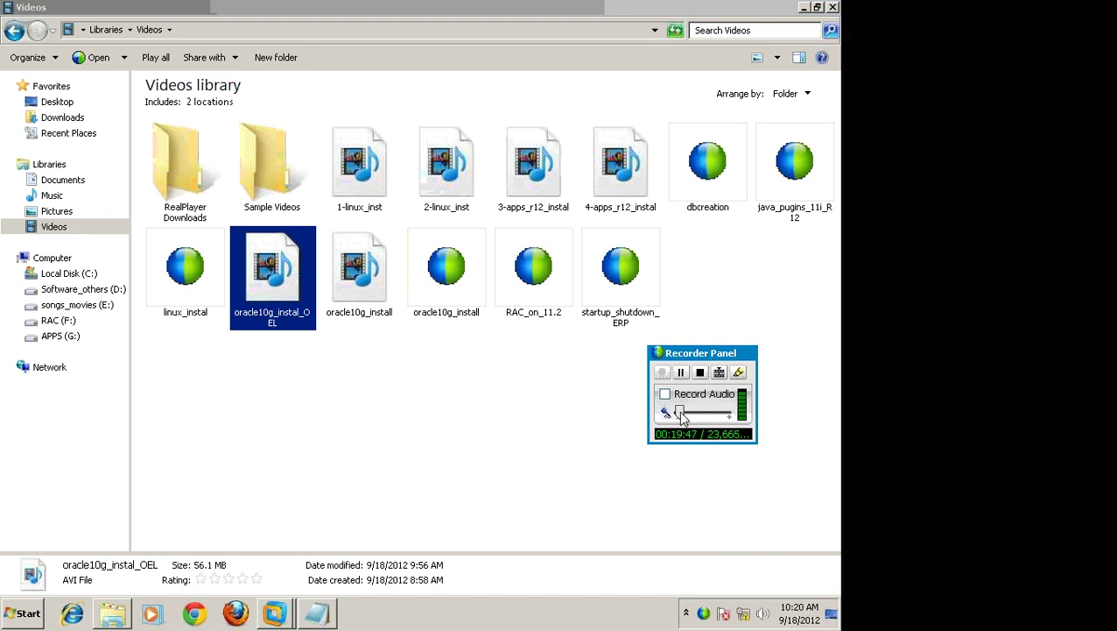
left_click(803, 7)
Return to the linux_oracle_node1 virtual machine and check the running script's output in the ora10g terminal, shifting its window slightly.
mouse_move(275, 613)
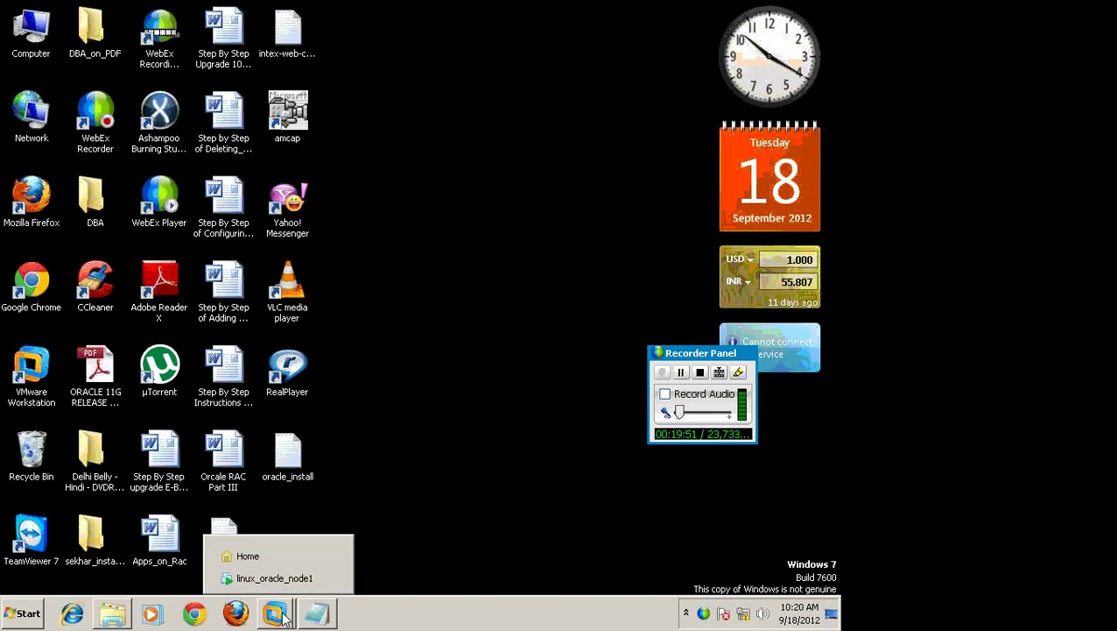
left_click(277, 580)
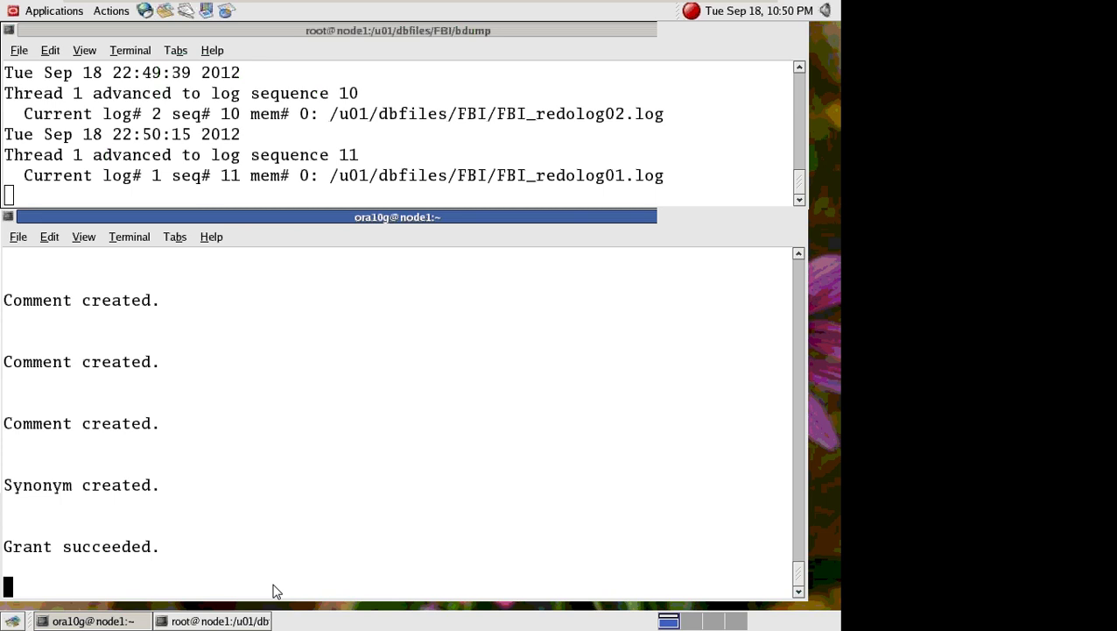
scroll(274, 591, "up", 2)
scroll(390, 226, "down", 2)
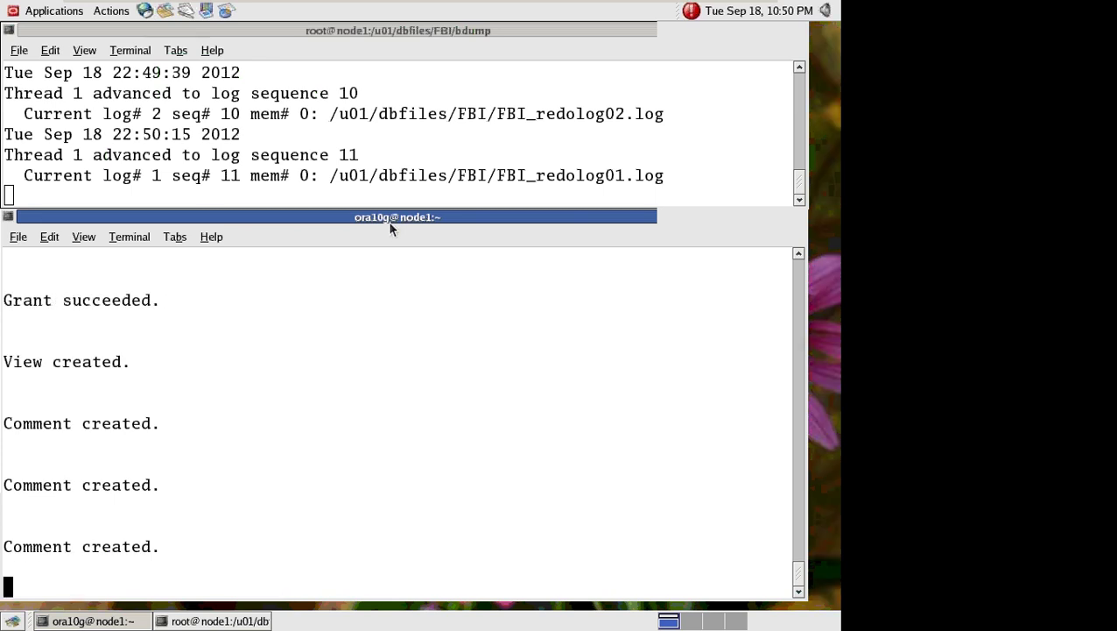
mouse_move(390, 227)
left_mouse_down()
mouse_move(405, 221)
mouse_move(396, 215)
left_mouse_up()
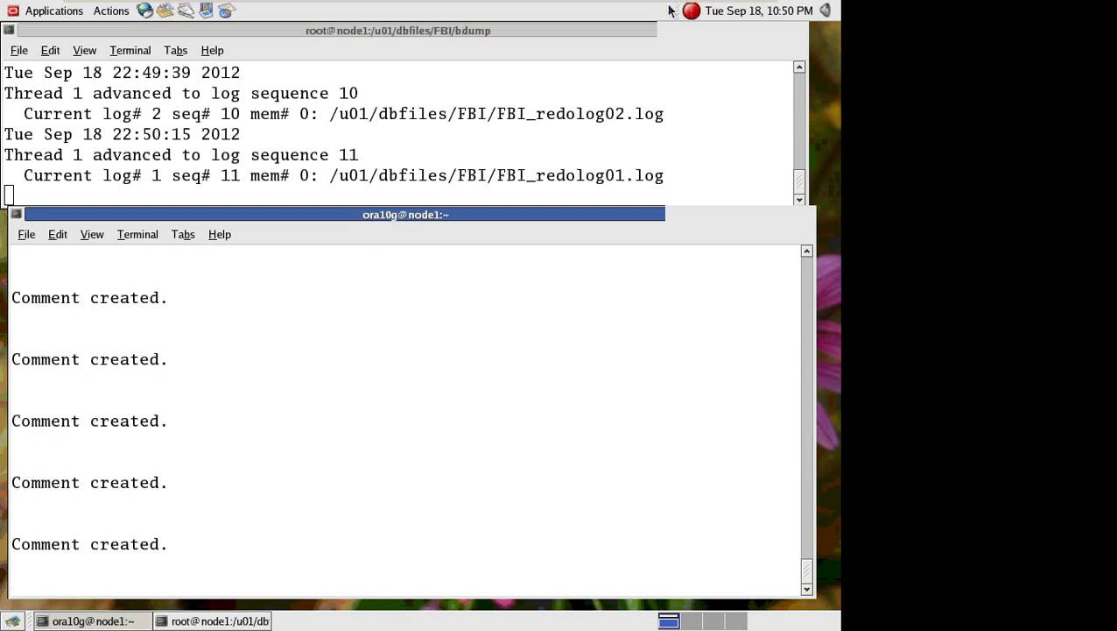
Take the virtual machine out of full screen and review the database creation steps in the Notepad notes.
left_click(740, 10)
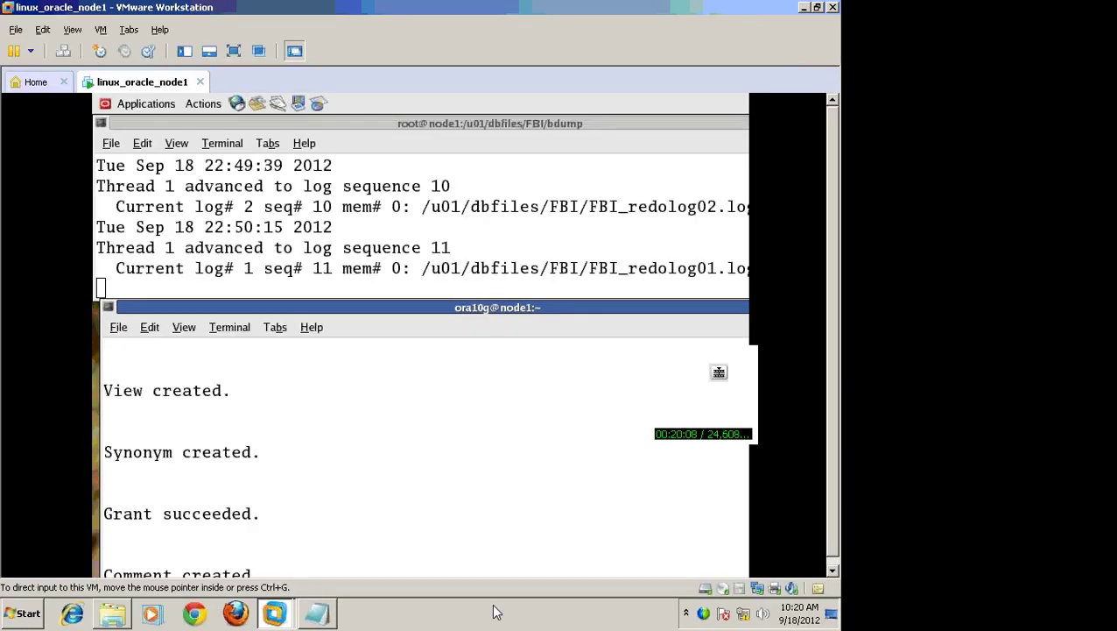
left_click(320, 614)
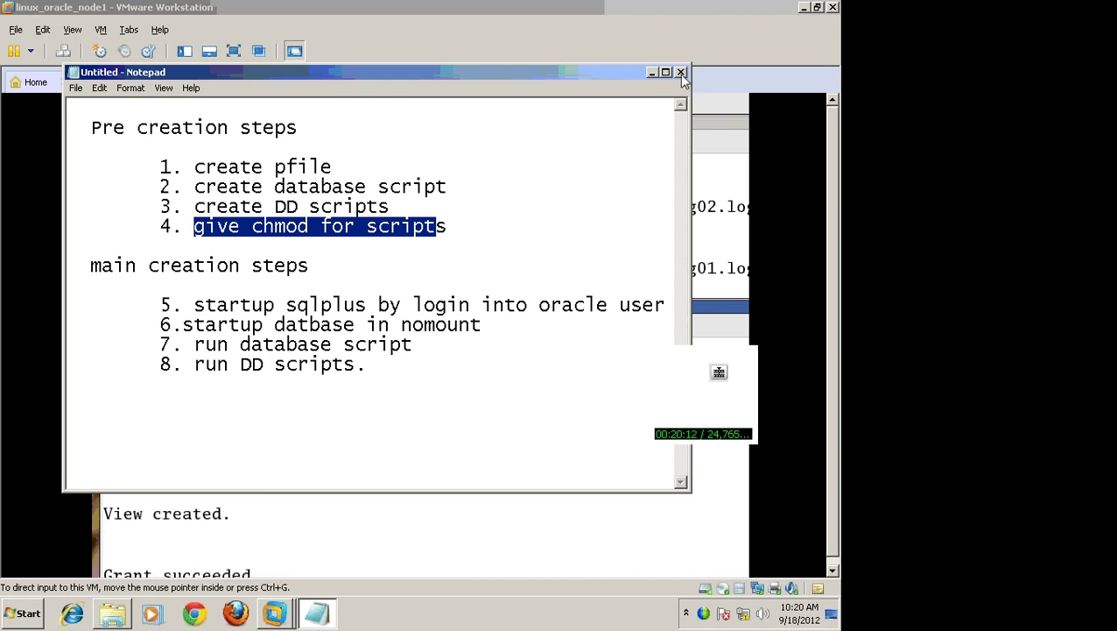
left_click(650, 73)
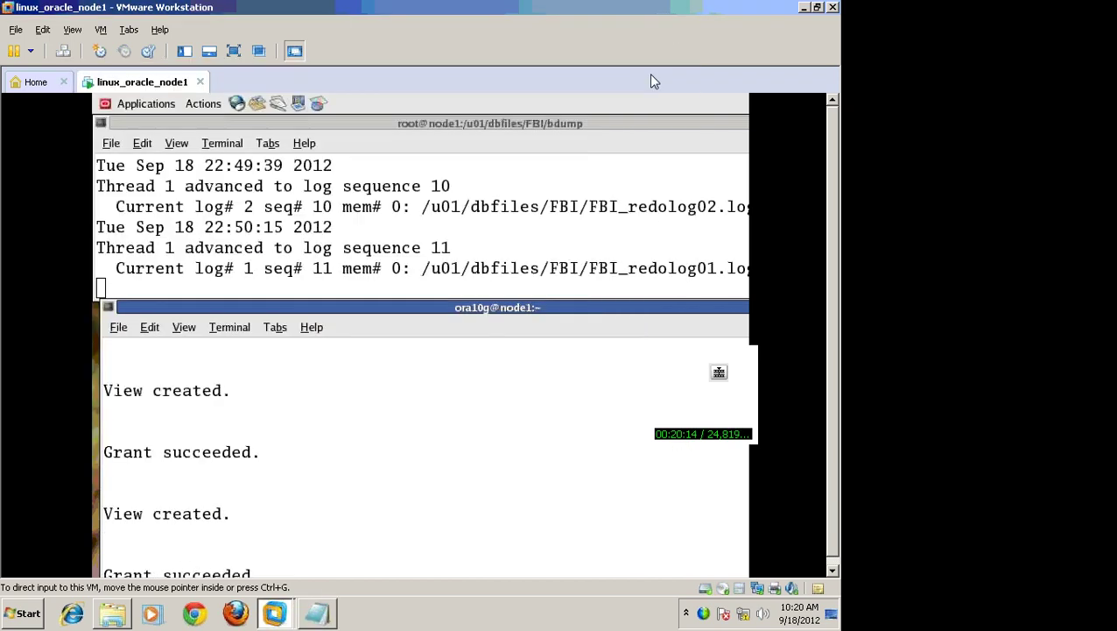
Fit the linux_oracle_node1 guest display to the VMware Workstation window.
left_click(17, 29)
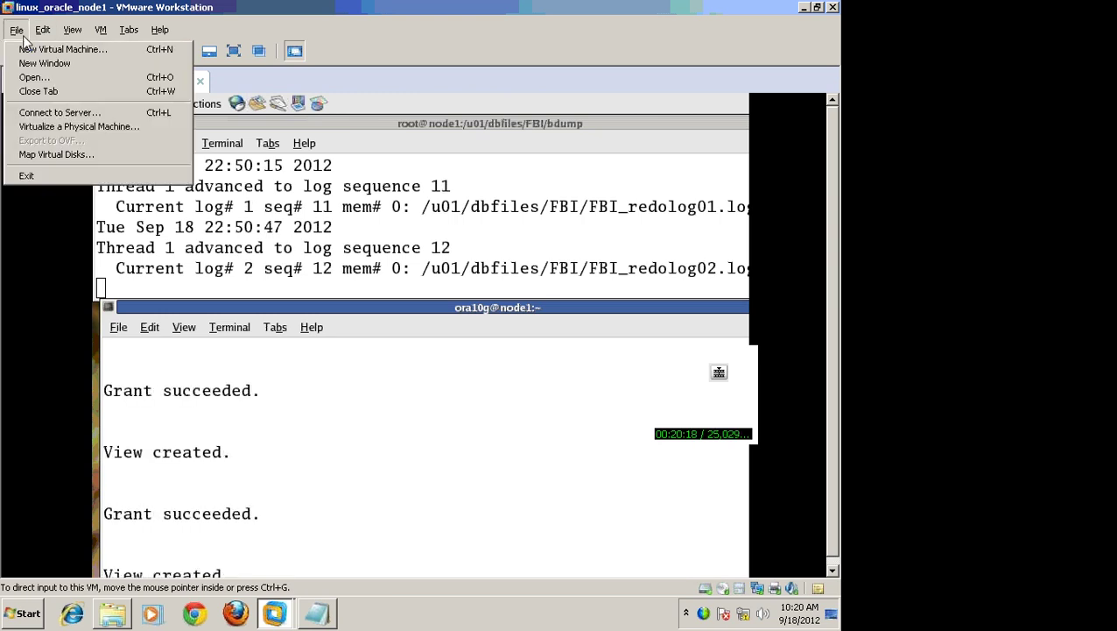
mouse_move(39, 31)
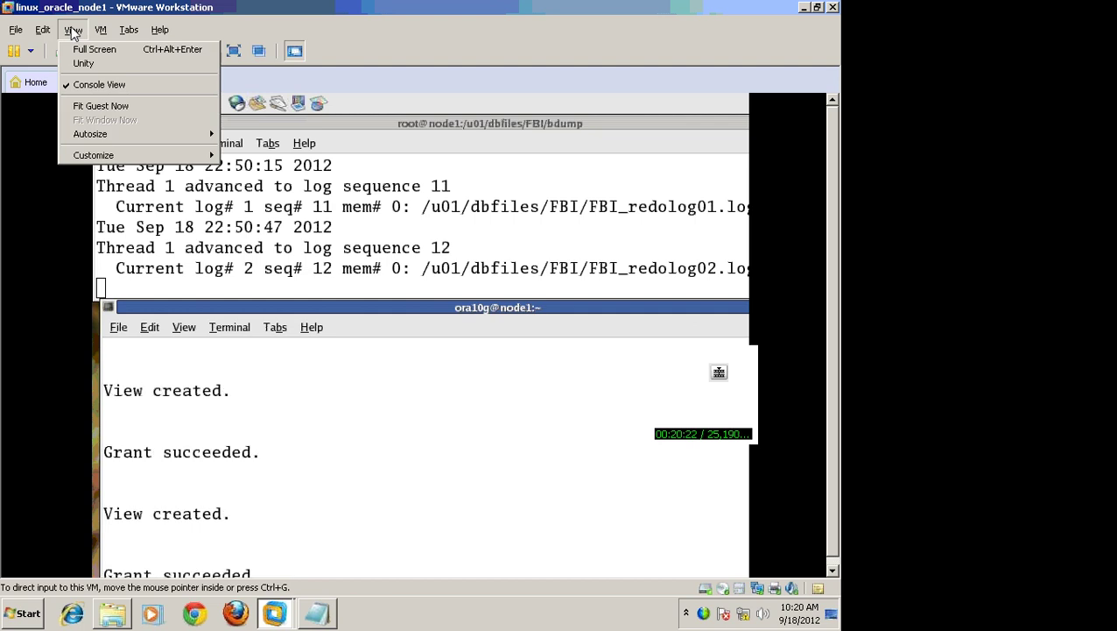
left_click(96, 109)
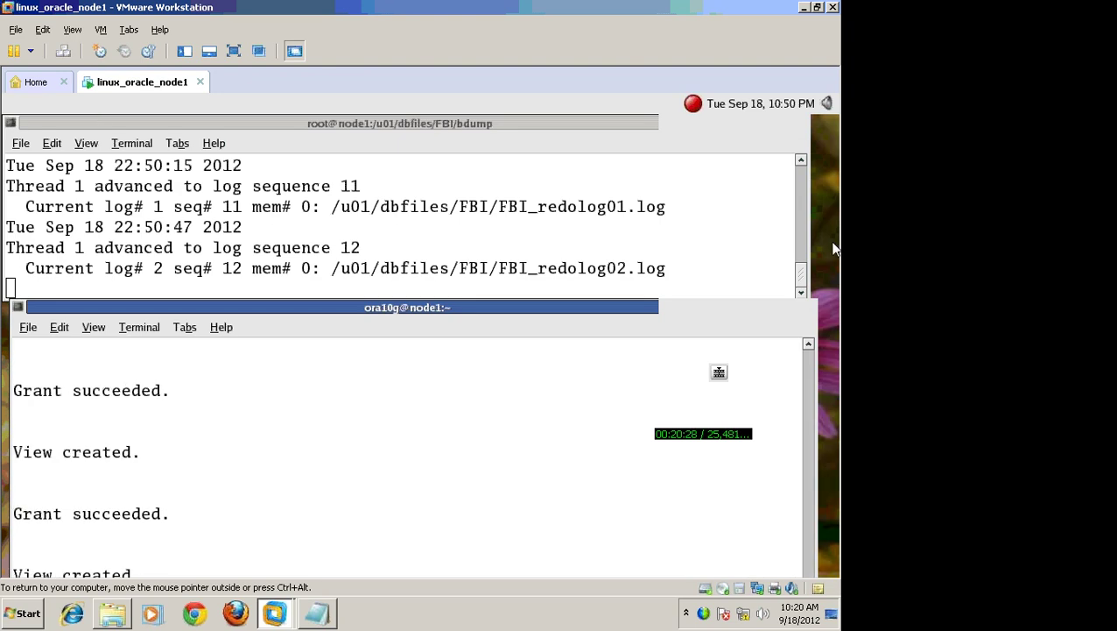
View the virtual machine full screen to check both terminals' output, and return it to windowed display.
left_click(235, 50)
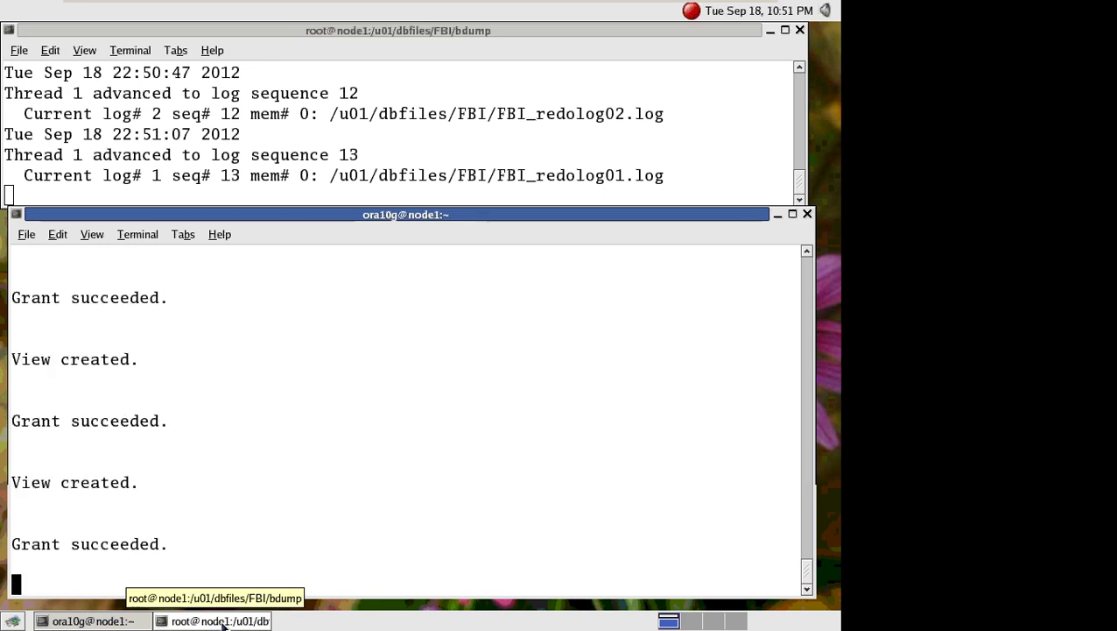
mouse_move(591, 7)
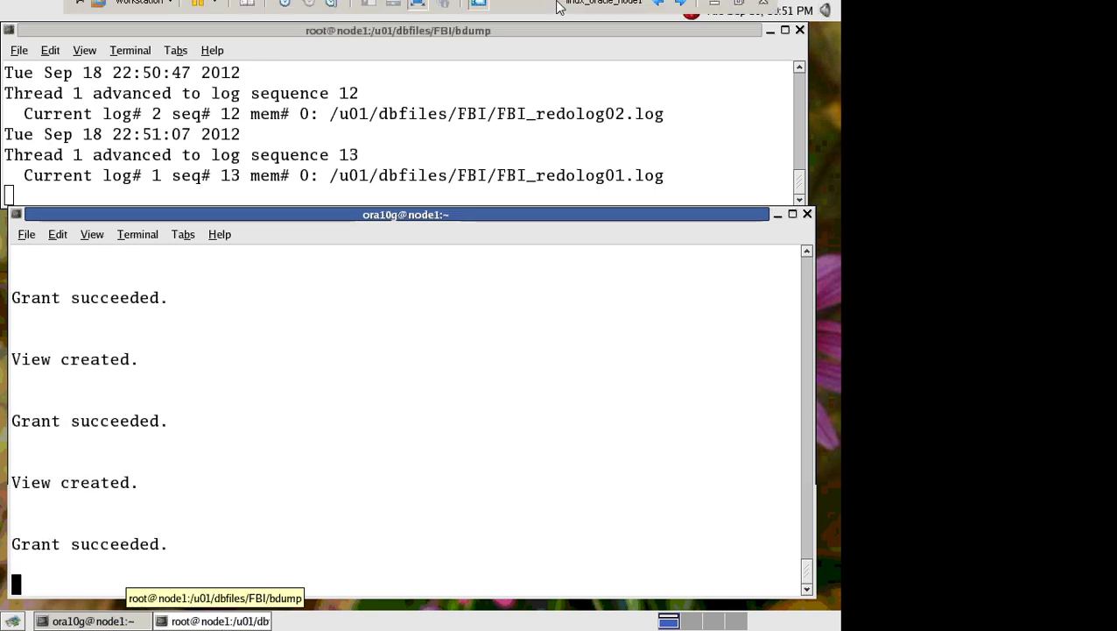
left_click(736, 10)
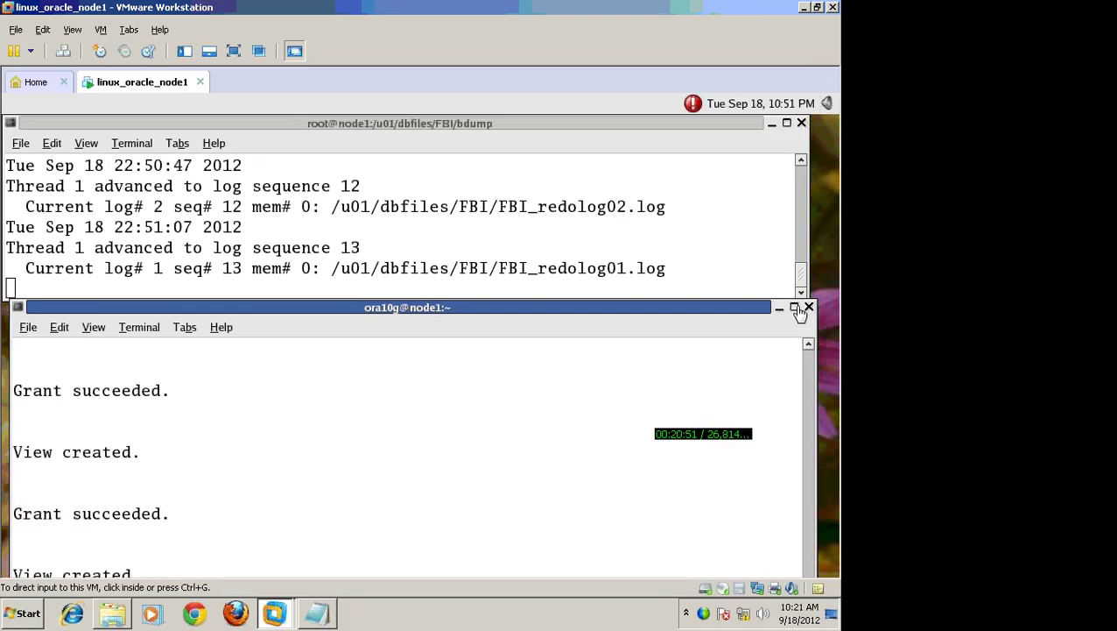
Maximize the ora10g terminal, then stop the running log output in the root bdump terminal and maximize that window too.
left_click(796, 308)
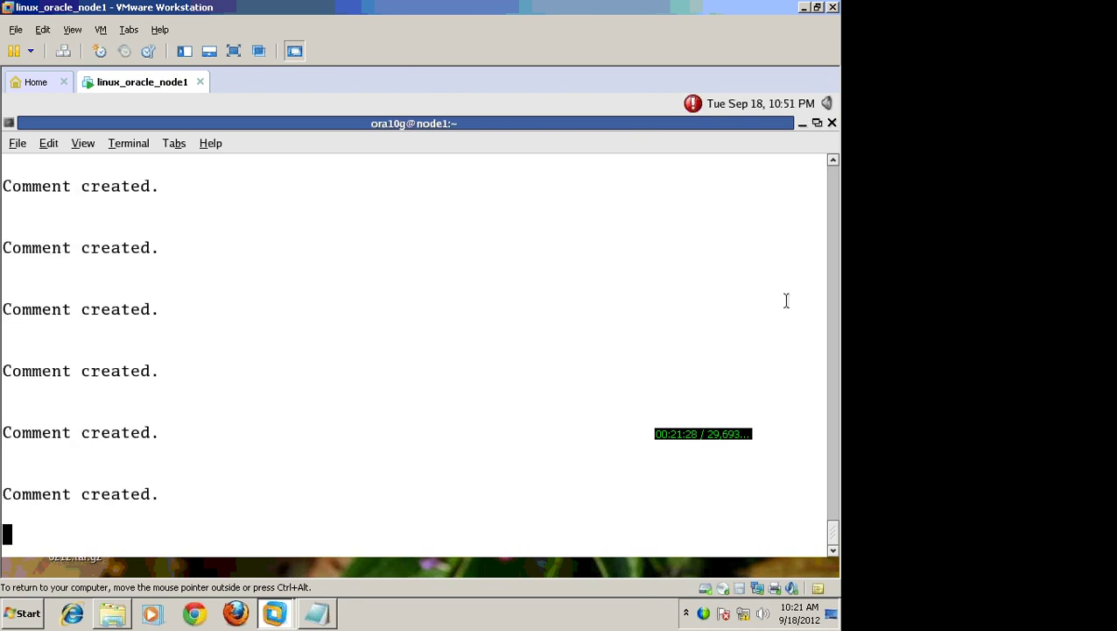
key("alt+Tab")
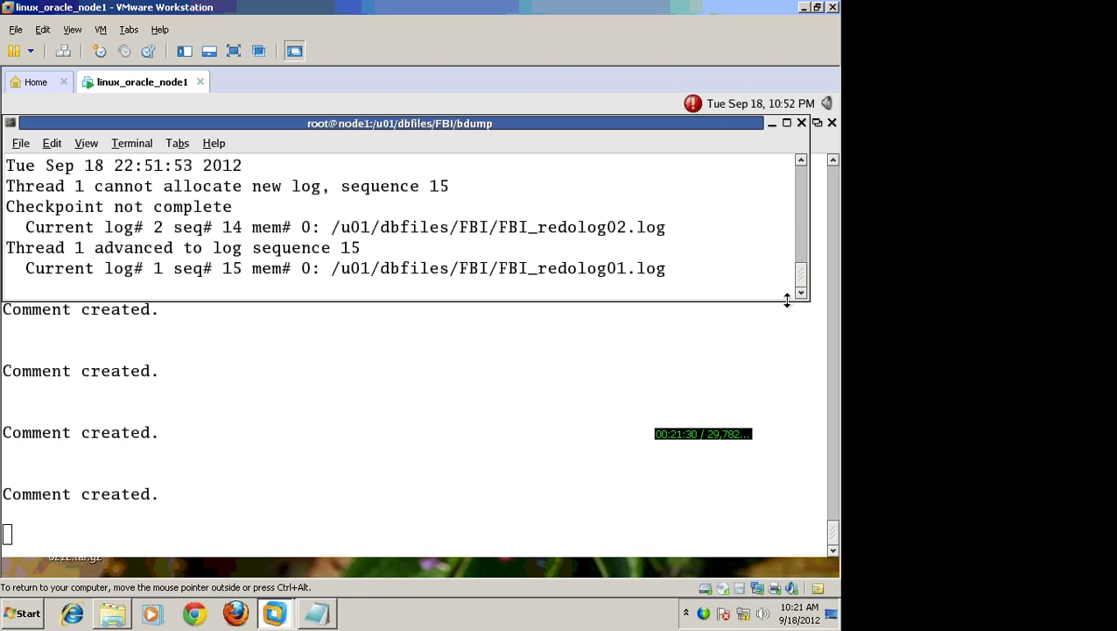
key("ctrl+c")
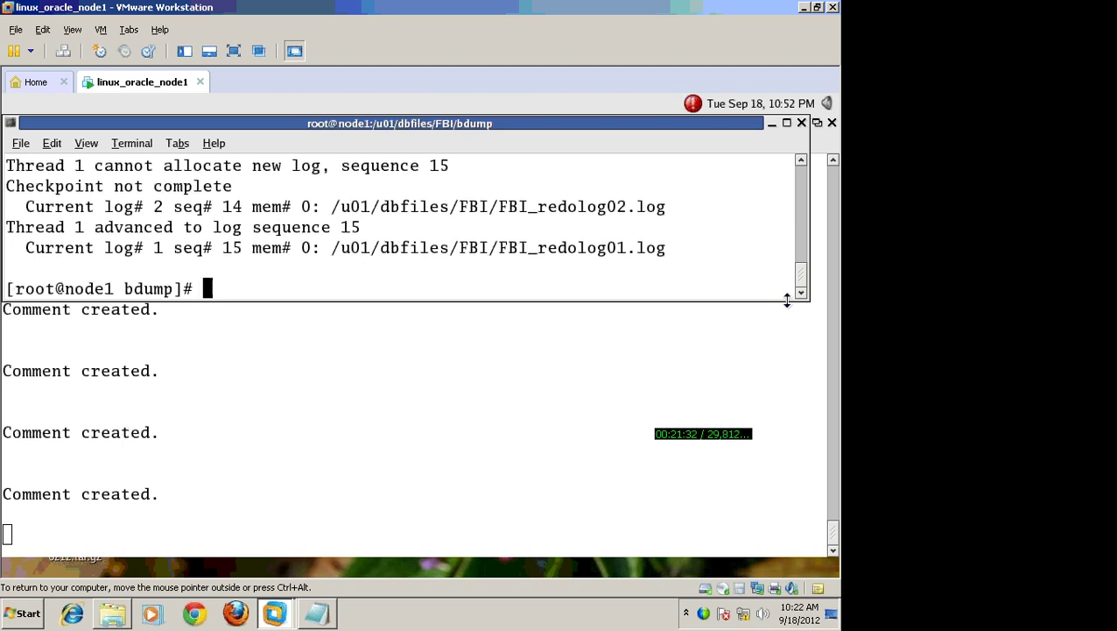
key("alt+space")
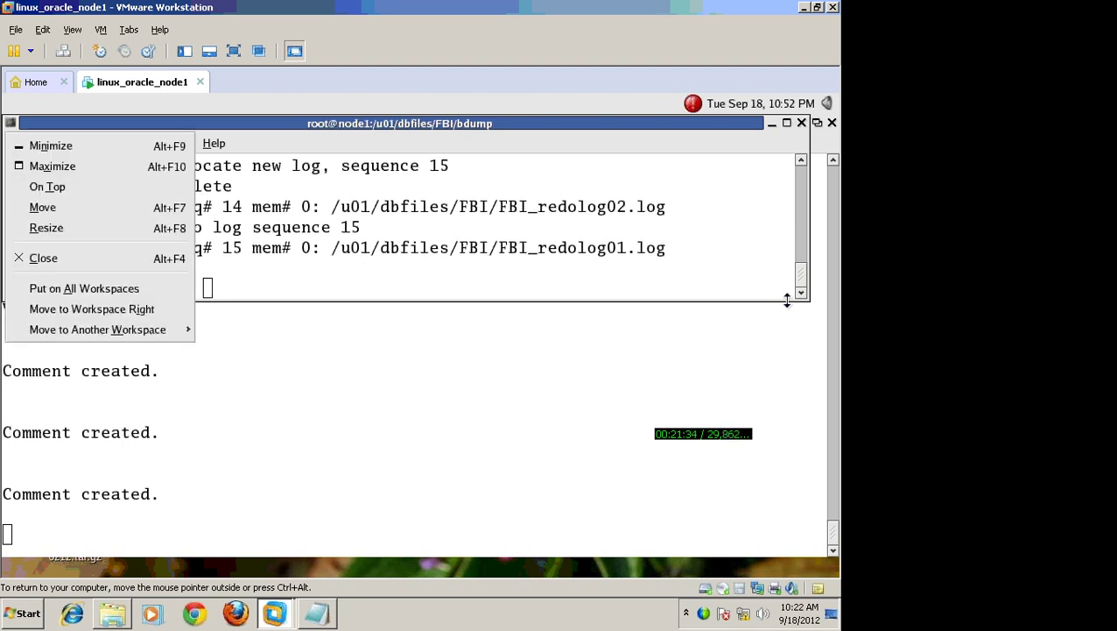
type("x")
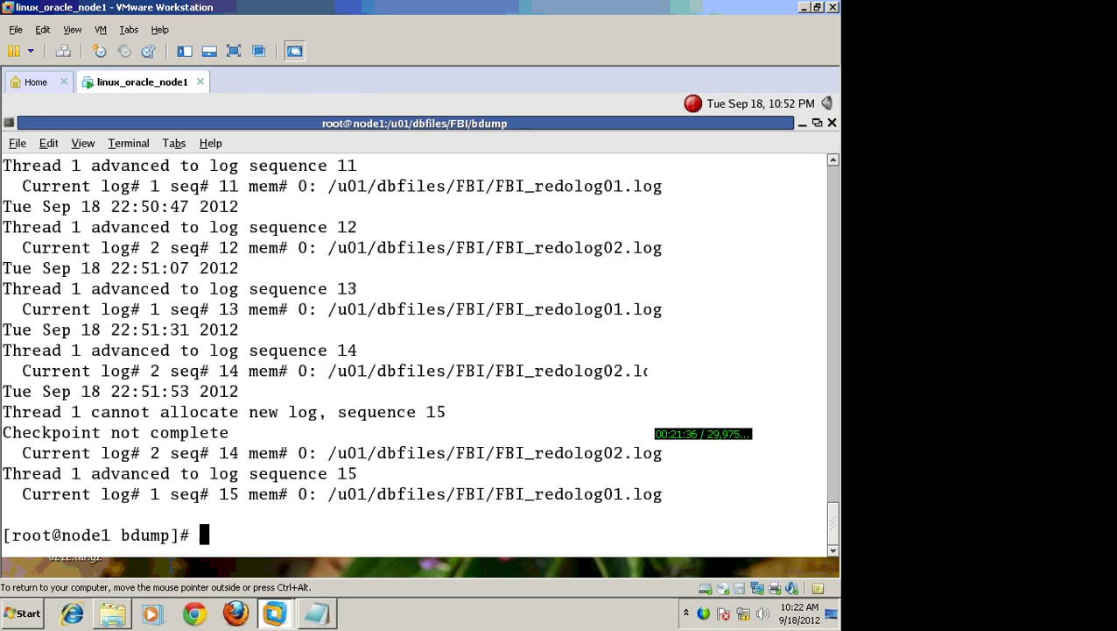
Clear the root terminal's screen with the clear command.
type("celar")
key("Return")
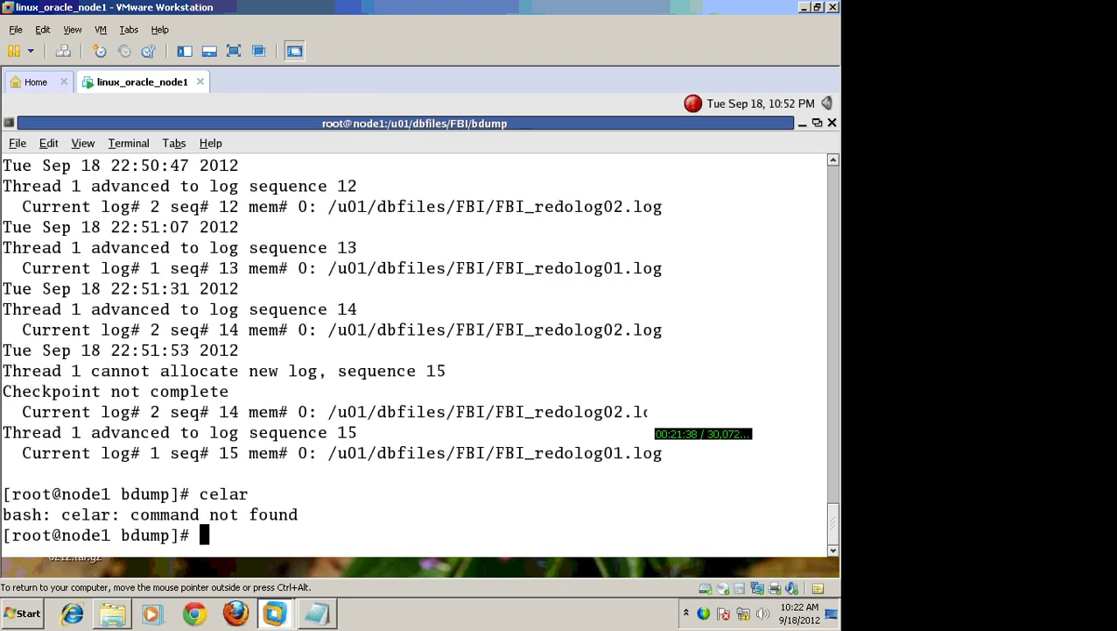
type("celar")
key("Return")
type("clear")
key("Return")
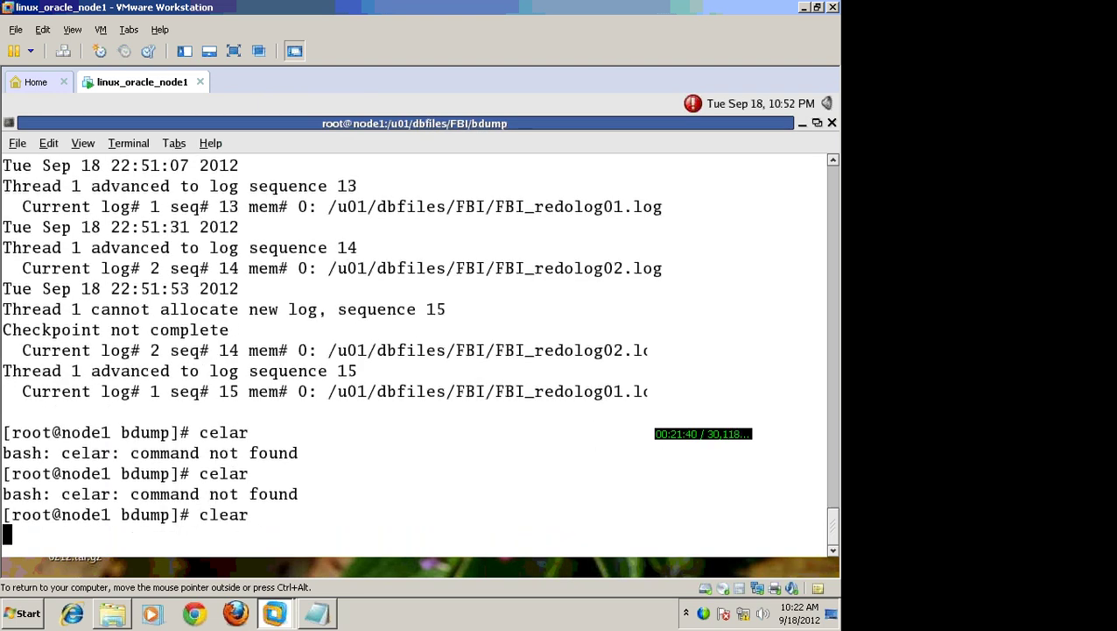
type("ss")
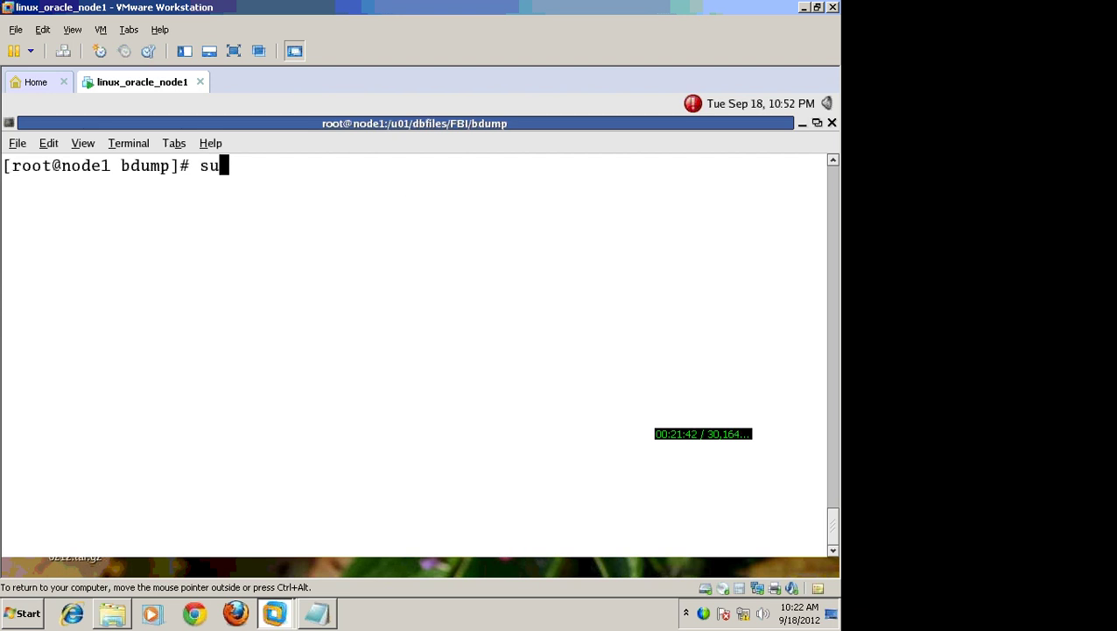
key("BackSpace")
key("BackSpace")
key("BackSpace")
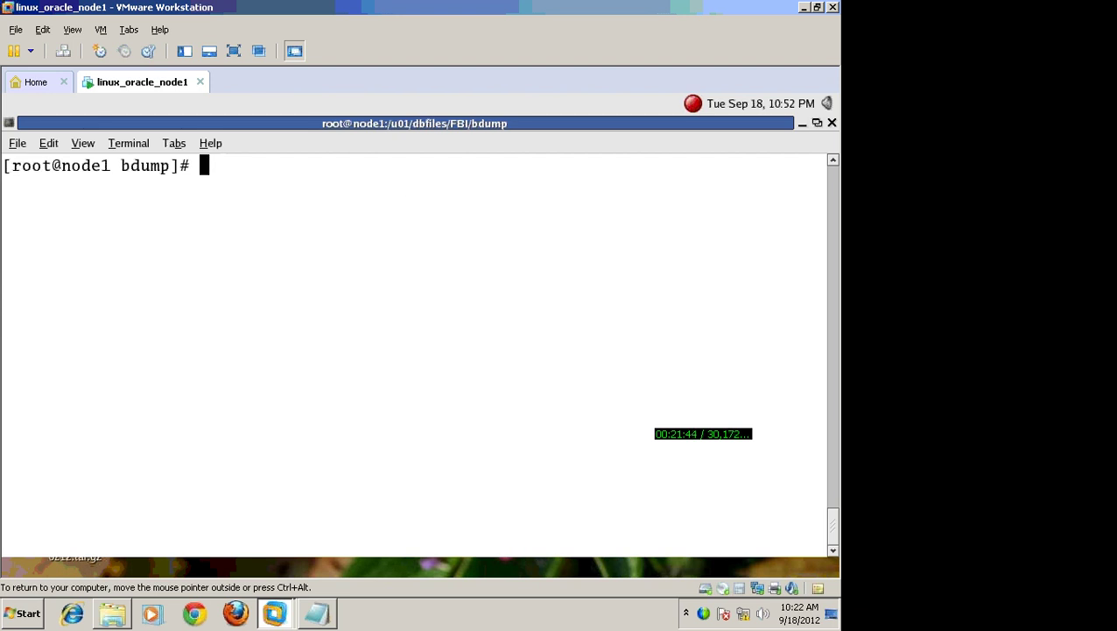
Disable X server access control from the root terminal with xhost +.
type("xhost ")
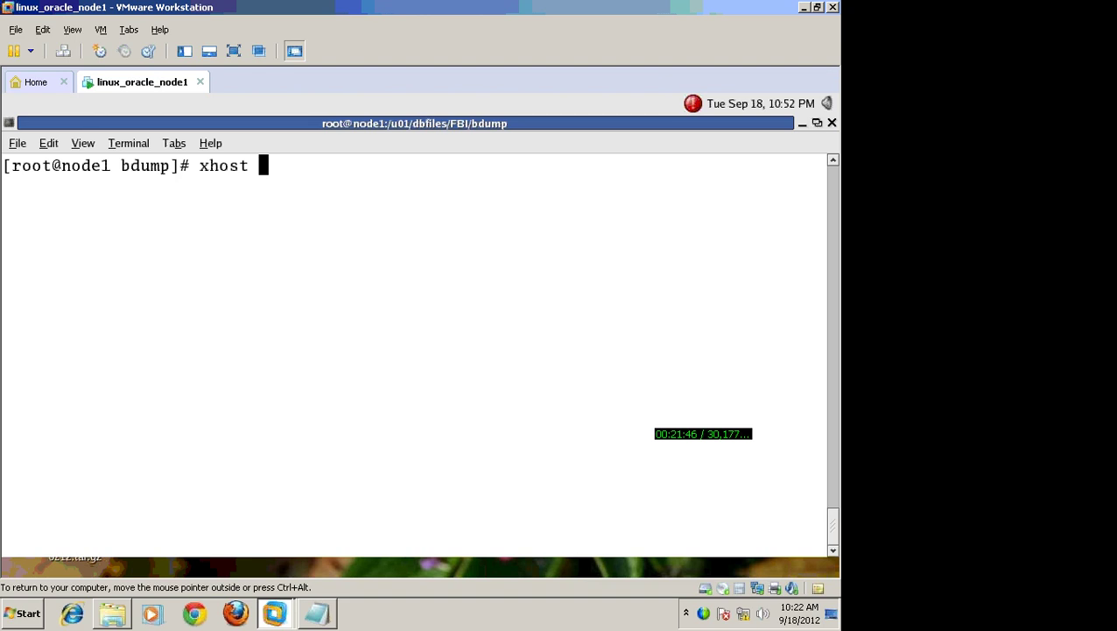
type("+")
key("Return")
Switch to the ora10g user with su - ora10g and launch the Database Configuration Assistant with dbca.
type("su ")
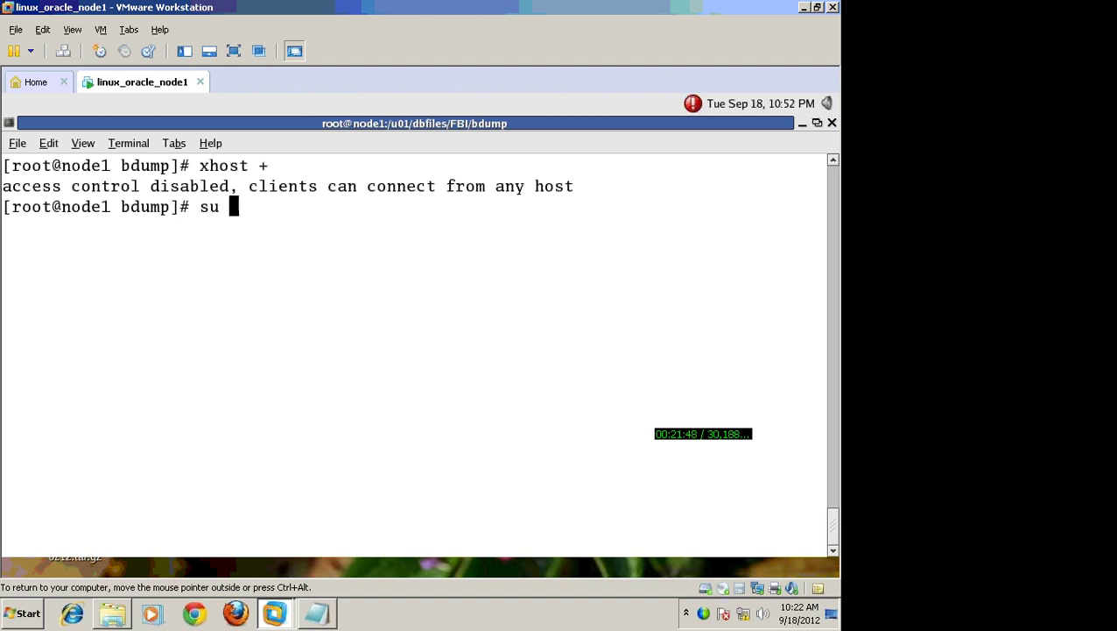
type("- ora10g")
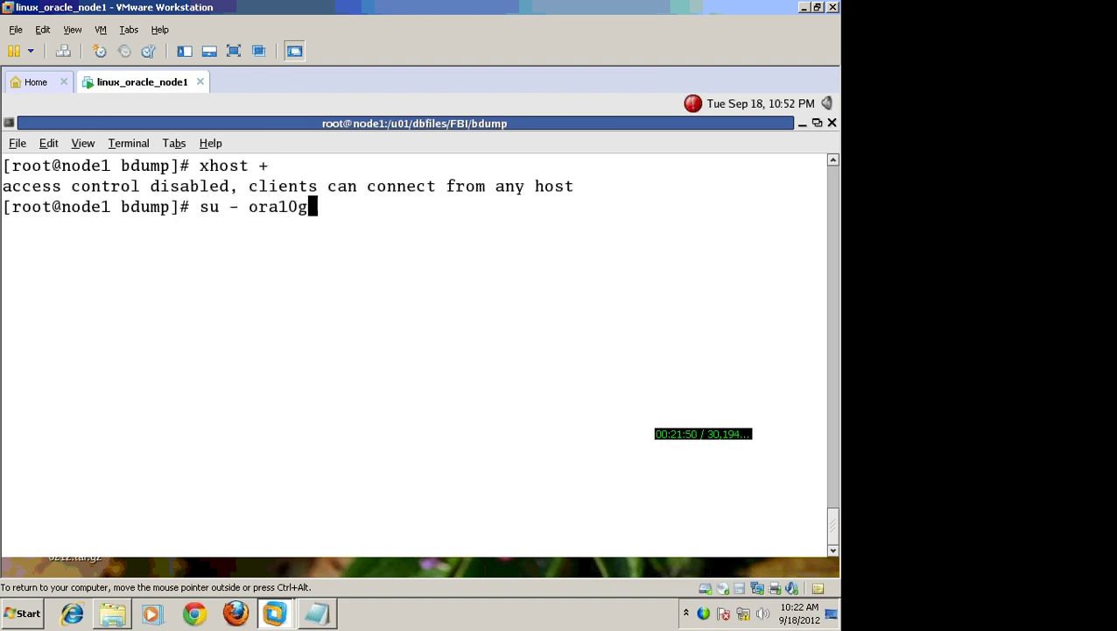
key("Return")
type("dbca")
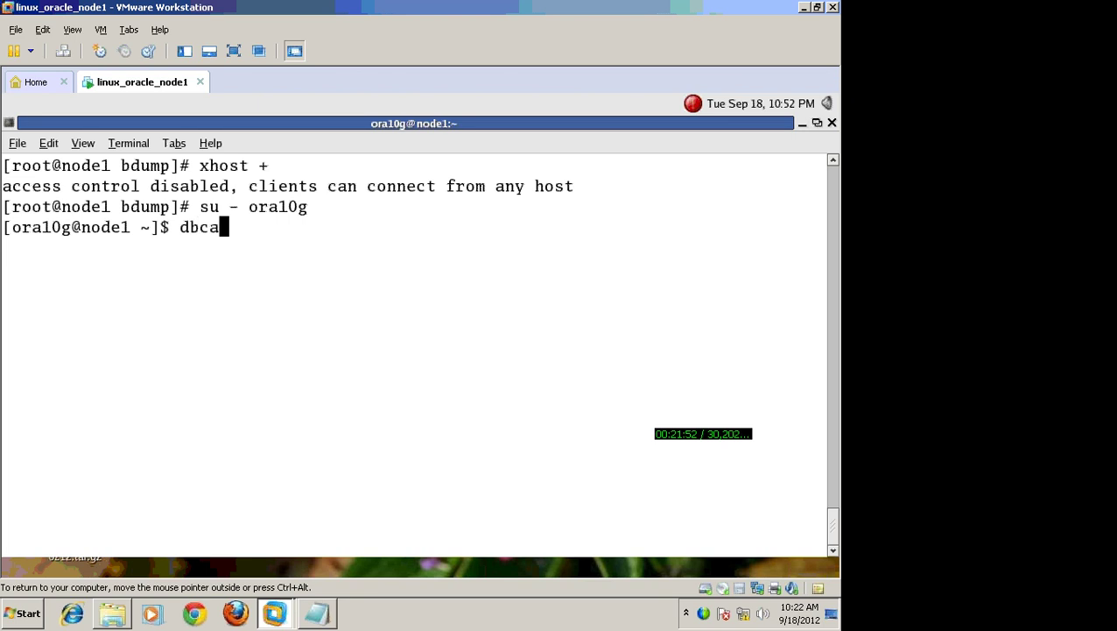
key("Return")
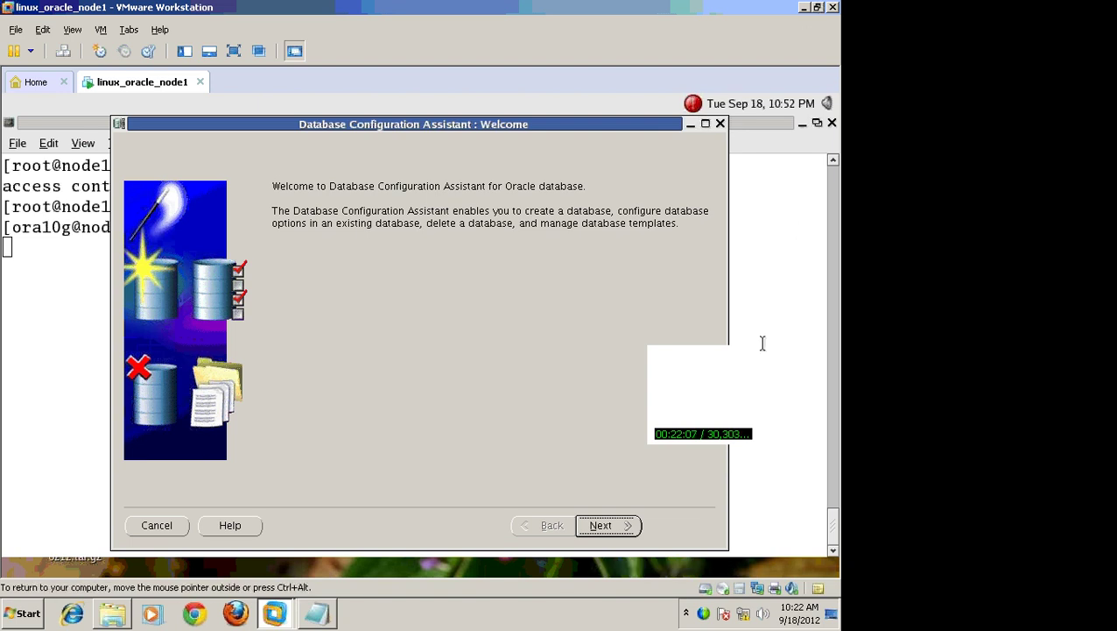
Move the Recorder Panel clear of the Database Configuration Assistant and nudge the assistant's window slightly.
mouse_move(680, 369)
left_click_drag(689, 355, 781, 485)
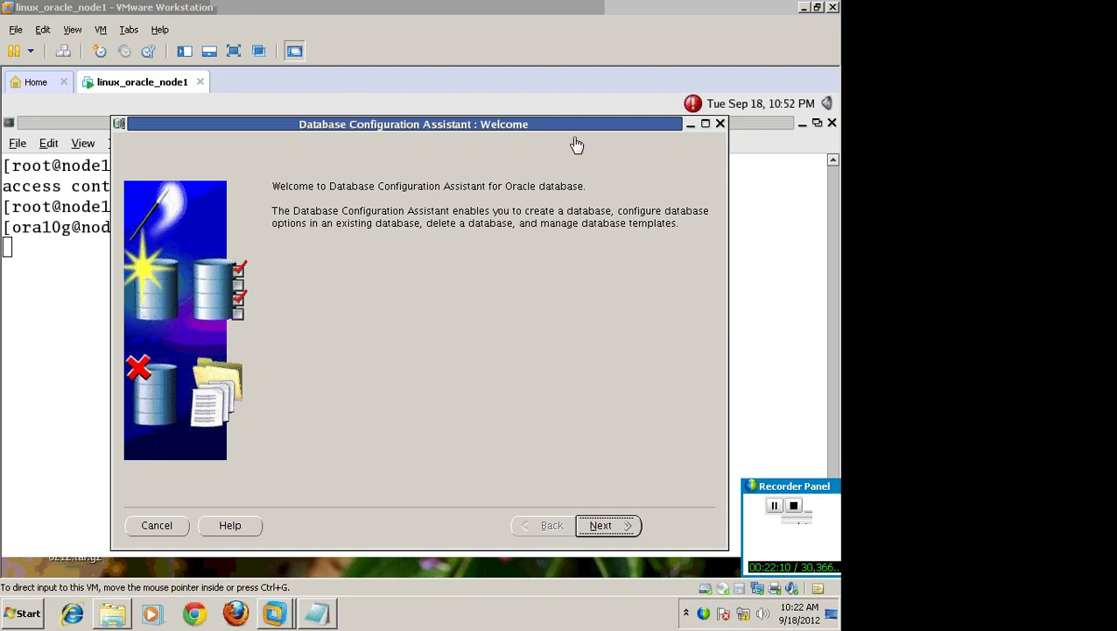
left_click_drag(574, 129, 572, 128)
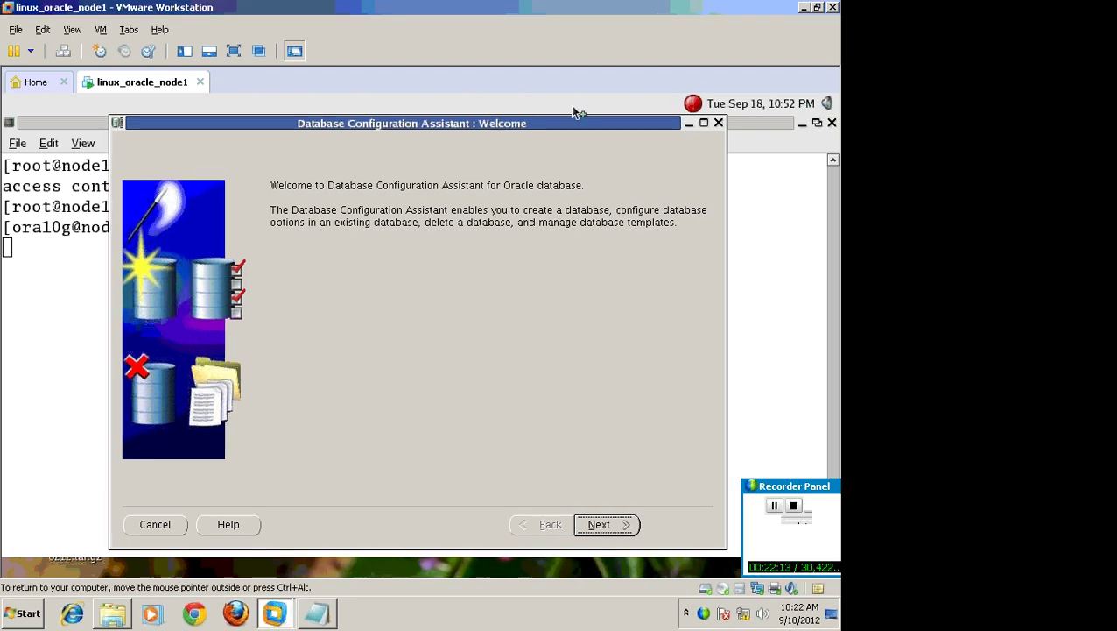
Pass the welcome page and choose Create a Database as the operation, continuing to the database templates.
left_click(597, 526)
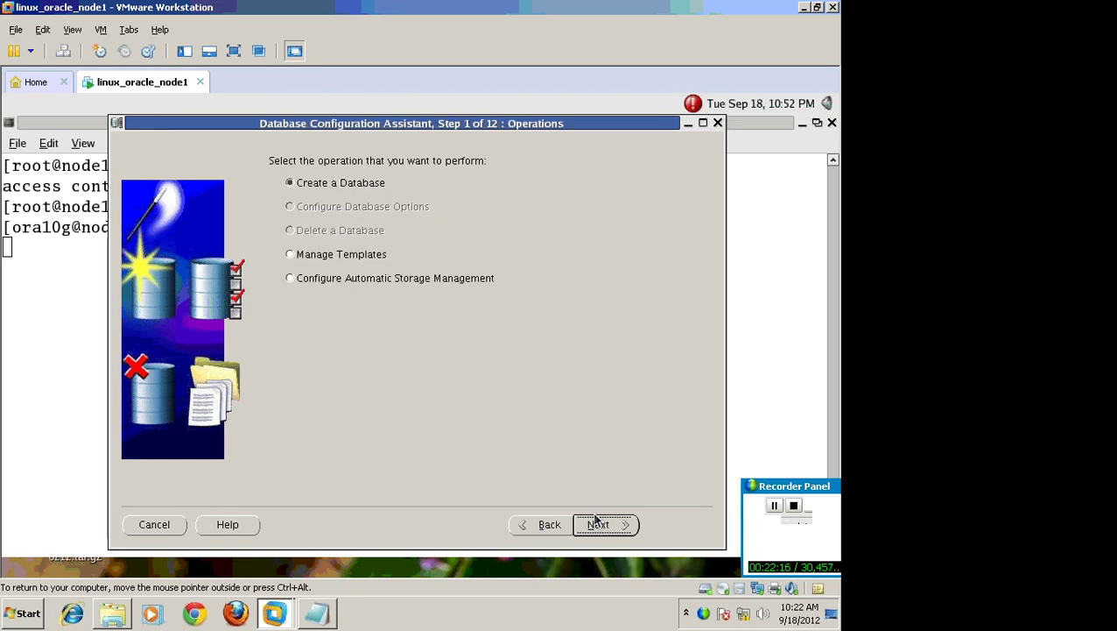
left_click(367, 254)
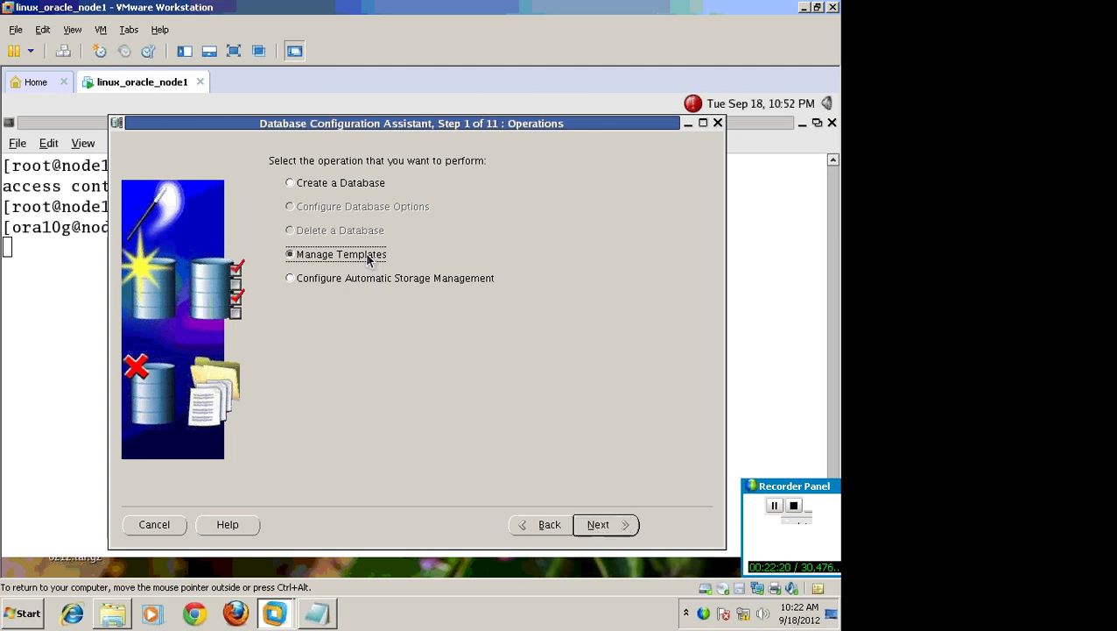
left_click(355, 188)
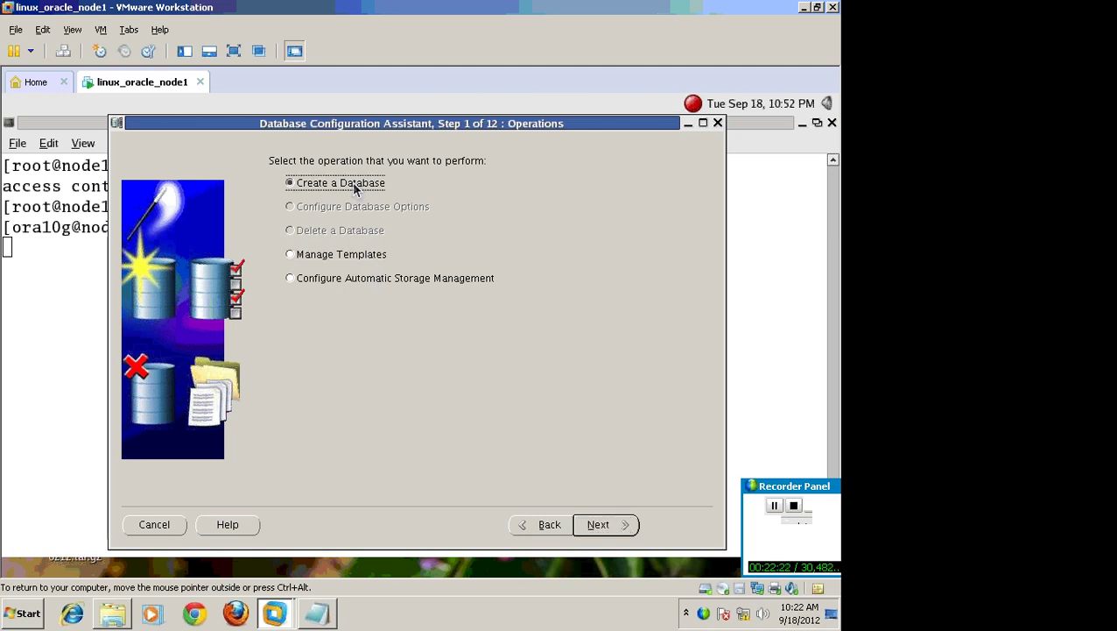
left_click(601, 524)
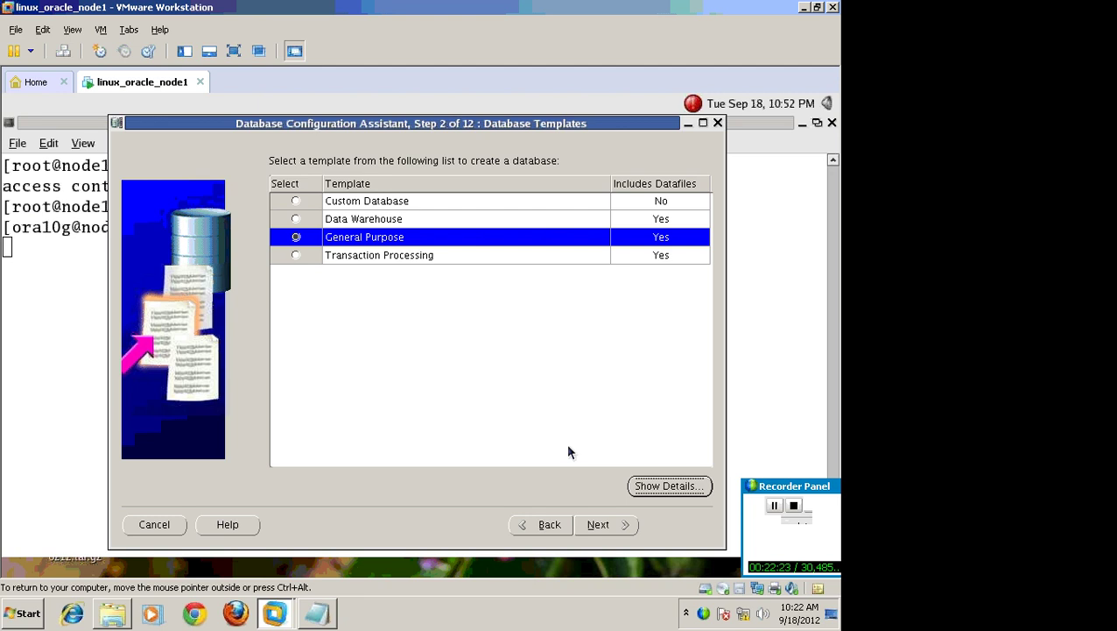
Select the General Purpose template, continue to Database Identification, and dismiss the name length notice.
left_click(401, 240)
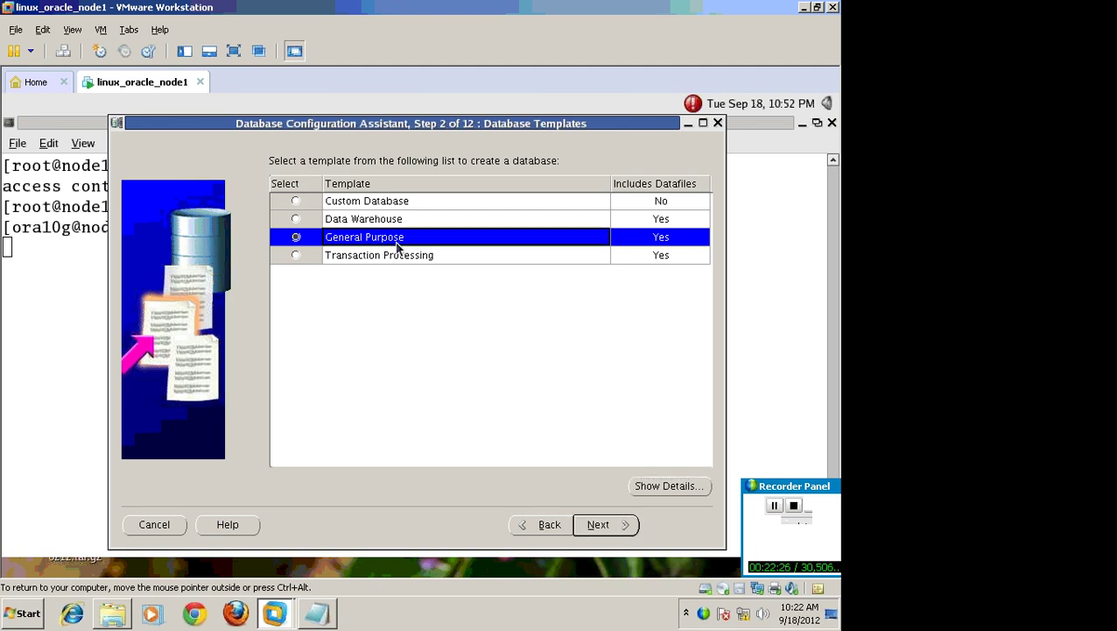
left_click(597, 526)
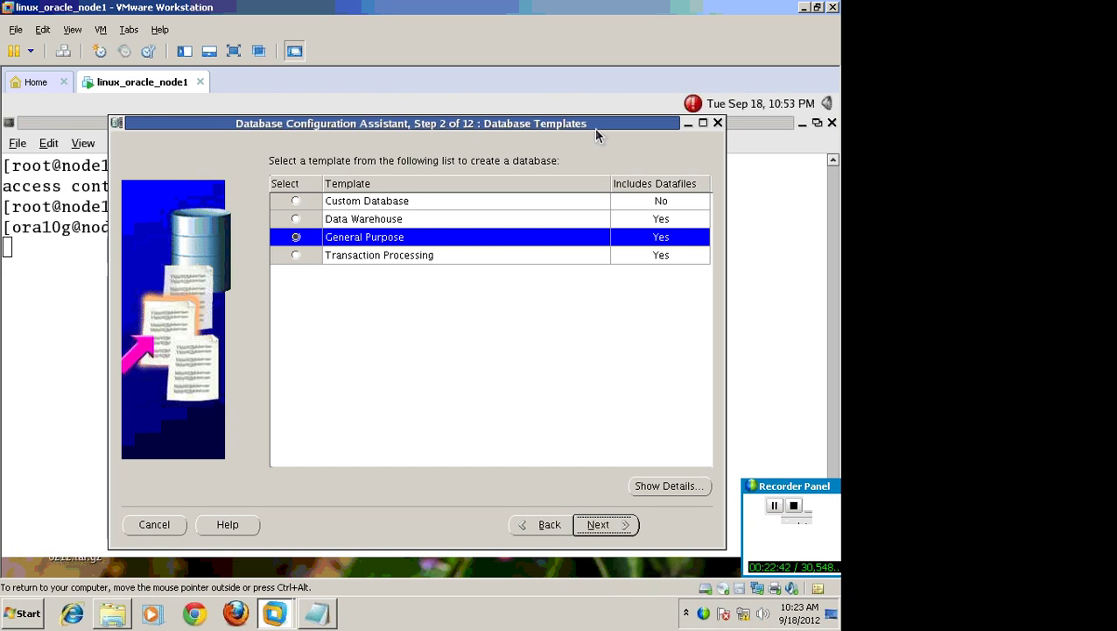
key("Return")
key("Return")
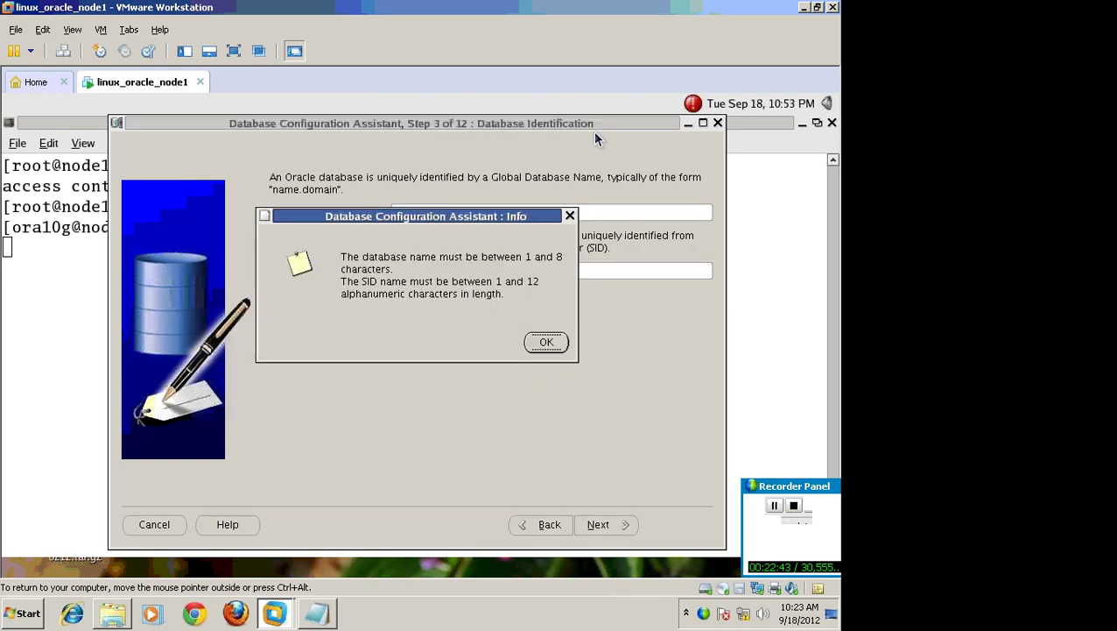
left_click(546, 341)
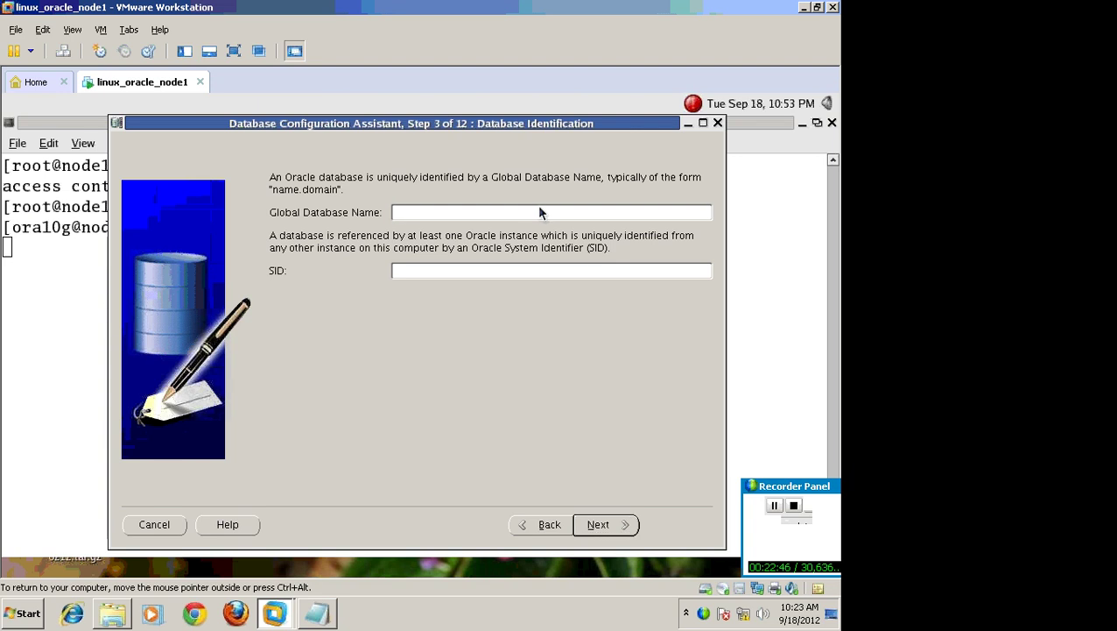
Set the global database name and SID to ATLAS, and accept Enterprise Manager with Database Control for management.
type("ATLAS")
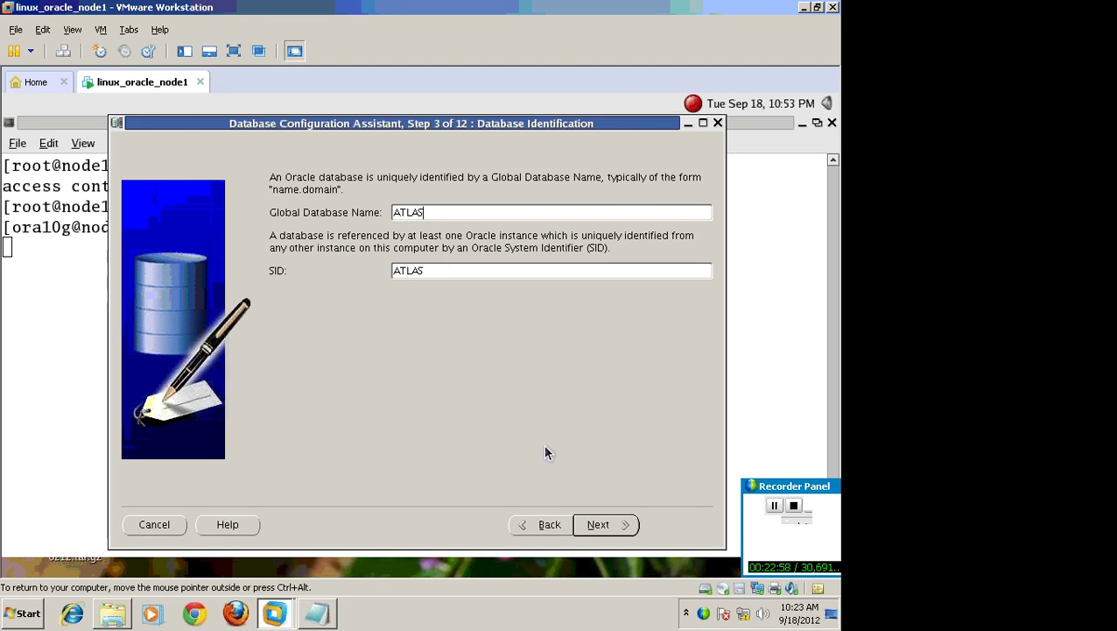
left_click(596, 524)
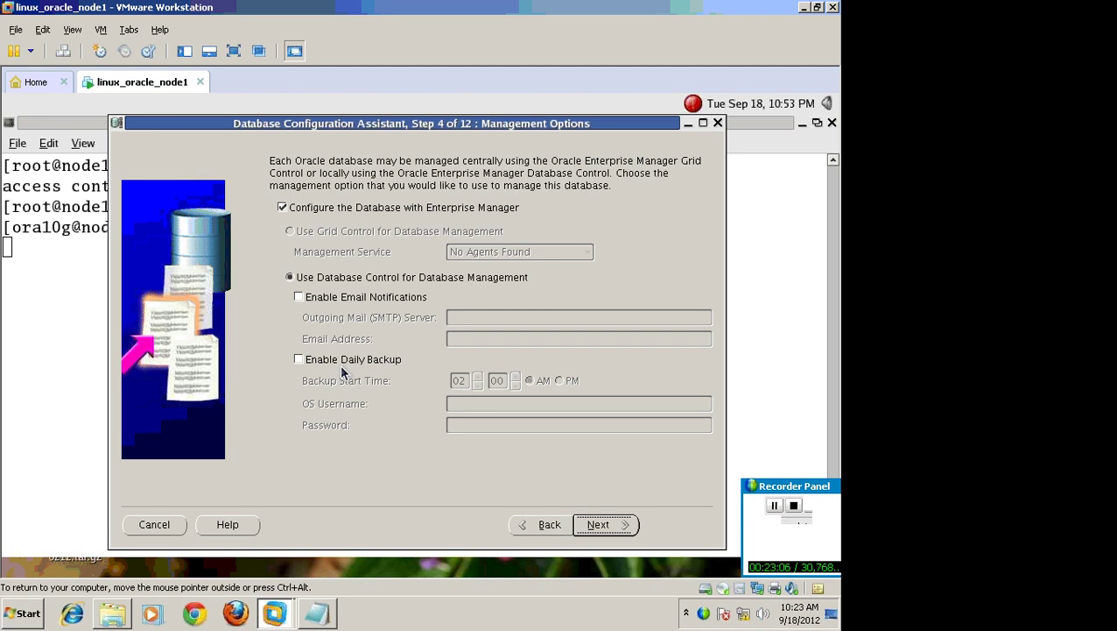
left_click(596, 530)
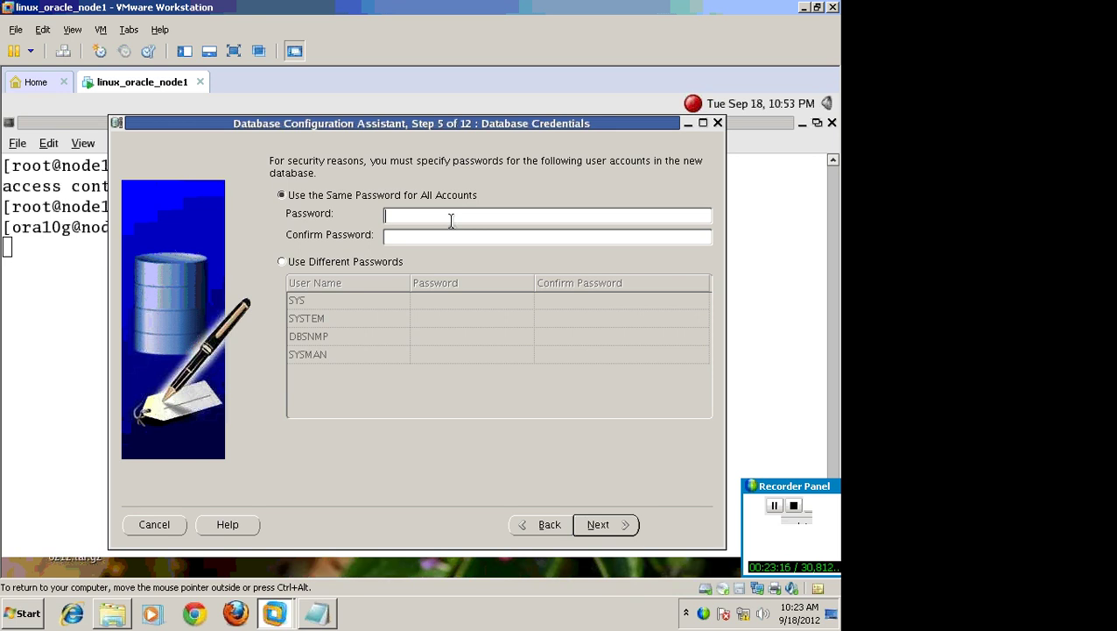
Enter and confirm one shared password for all database accounts, and accept File System as the storage mechanism.
type("*****")
key("Tab")
type("*****")
left_click(601, 526)
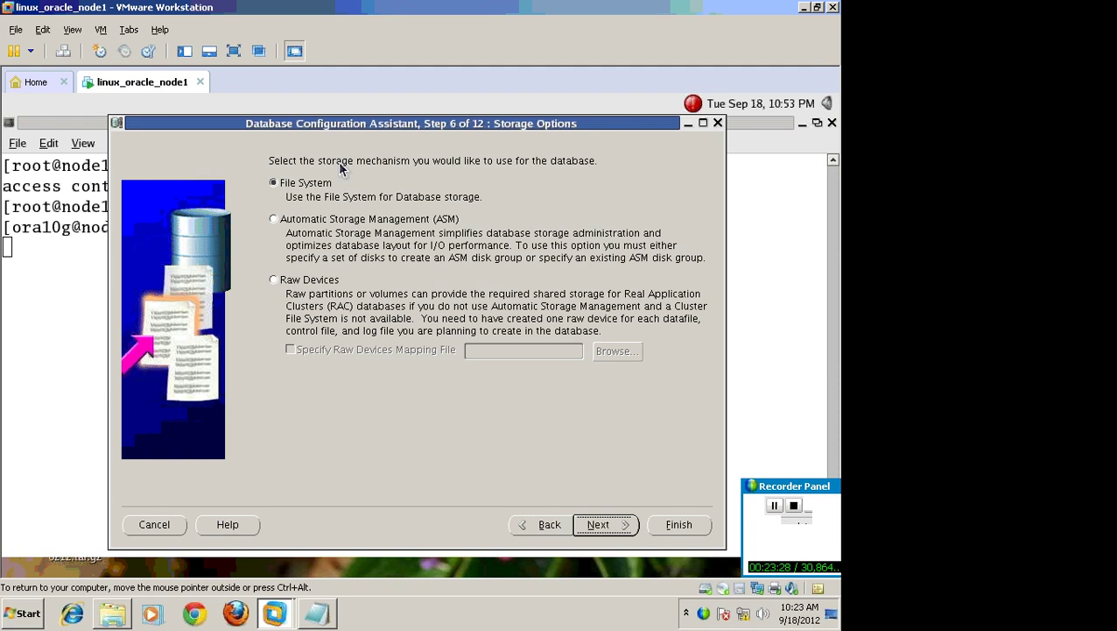
left_click(604, 526)
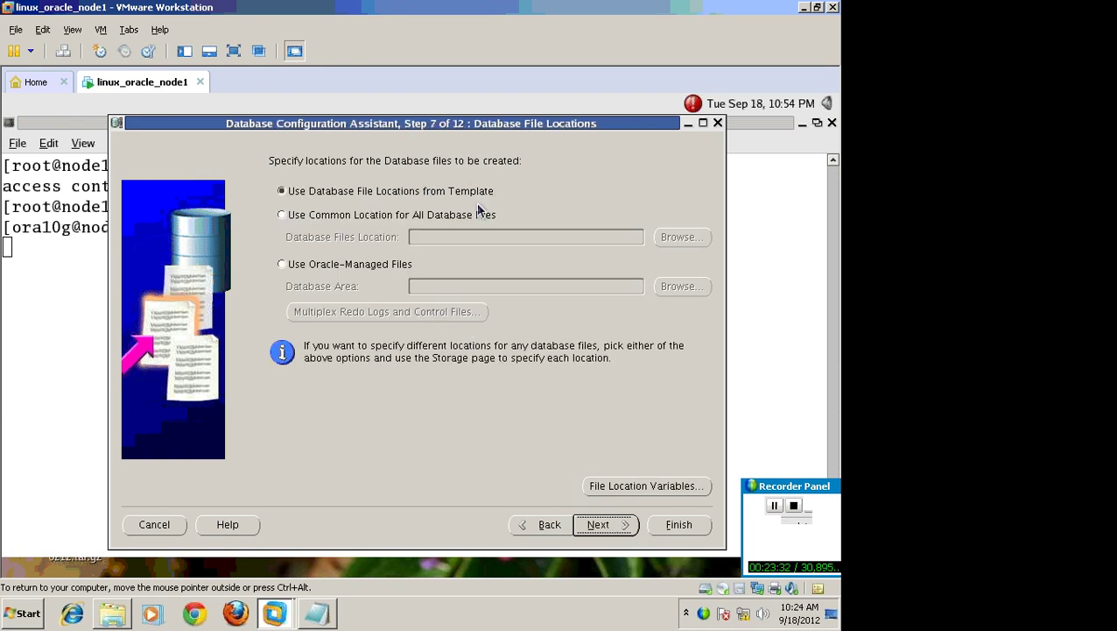
Accept the database file locations from the template, disable the flash recovery area, and continue to Database Content.
left_click(598, 524)
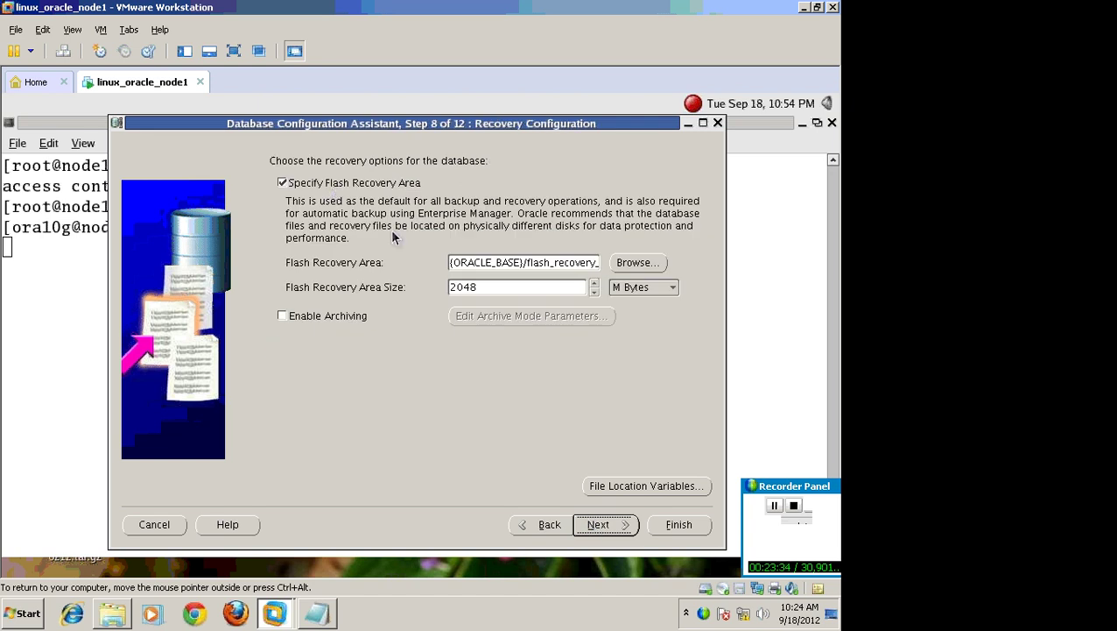
left_click(331, 184)
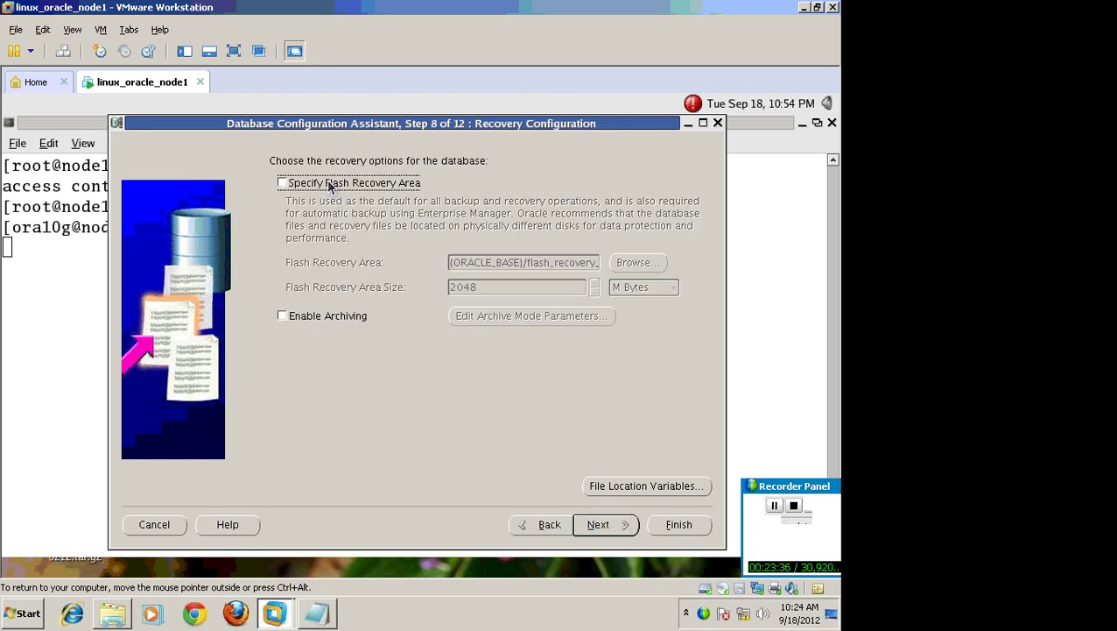
left_click(595, 522)
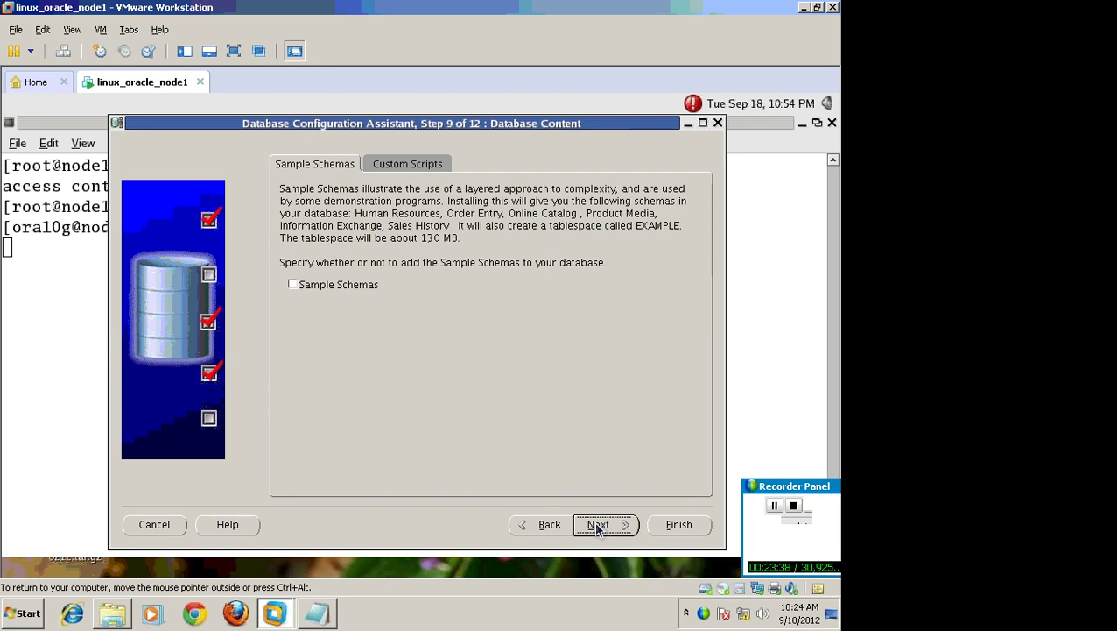
Add the Sample Schemas to the database, keep No scripts to run for custom scripts, and continue to Initialization Parameters.
left_click(336, 285)
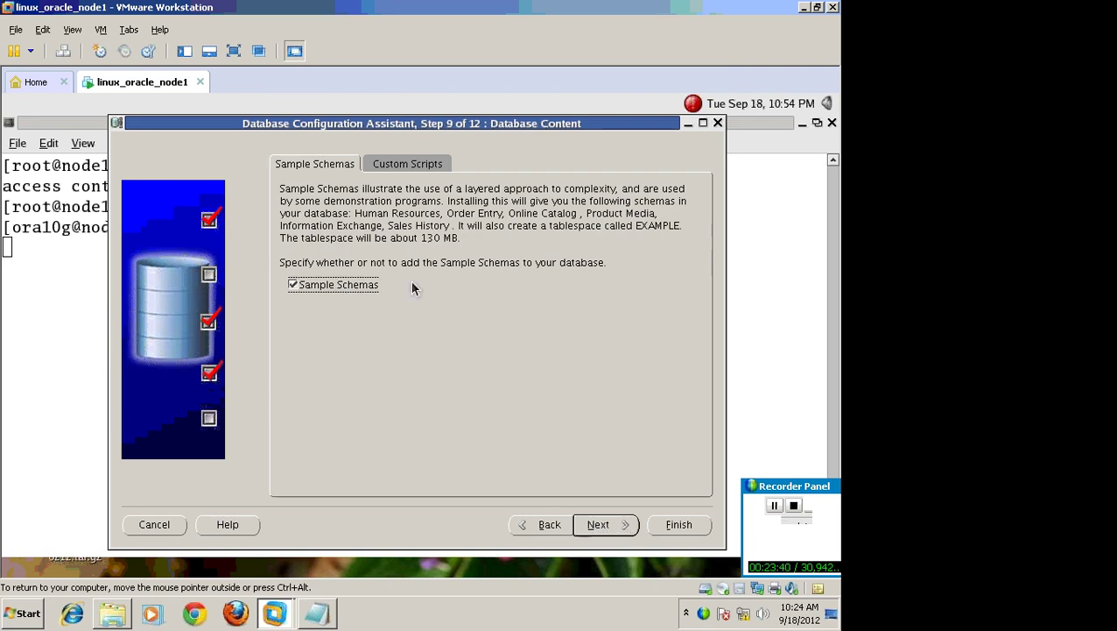
left_click(434, 165)
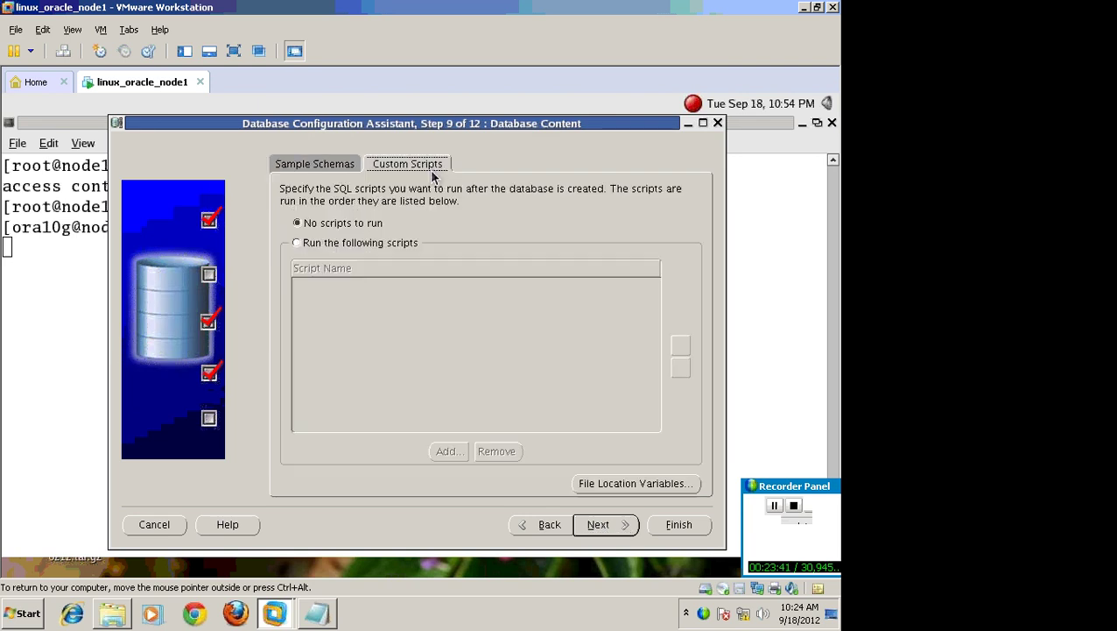
left_click(331, 244)
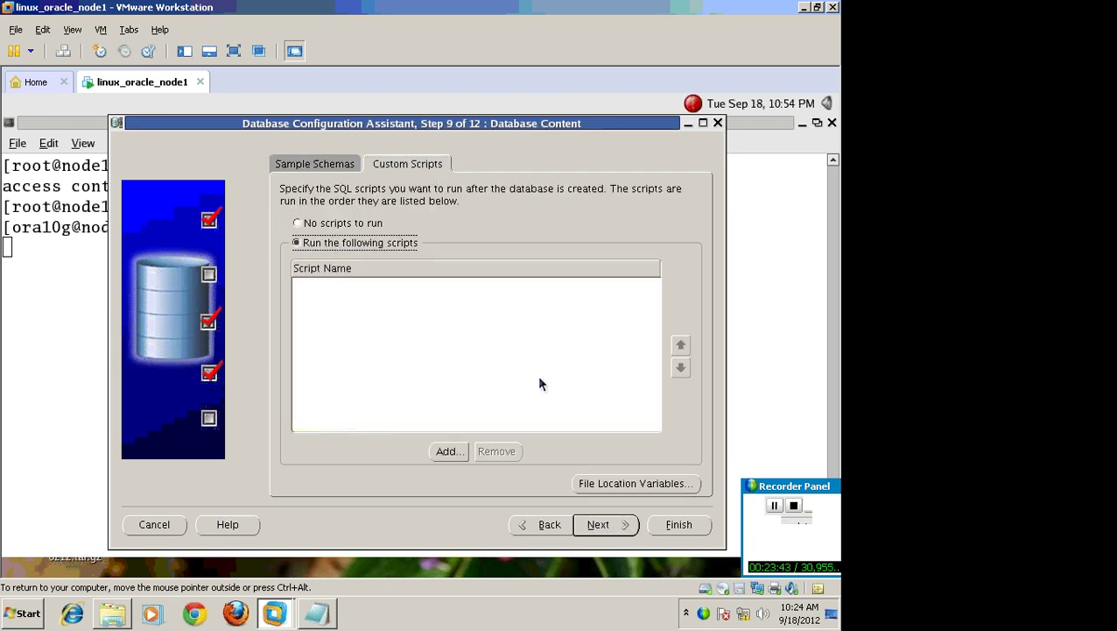
left_click(348, 222)
left_click(601, 523)
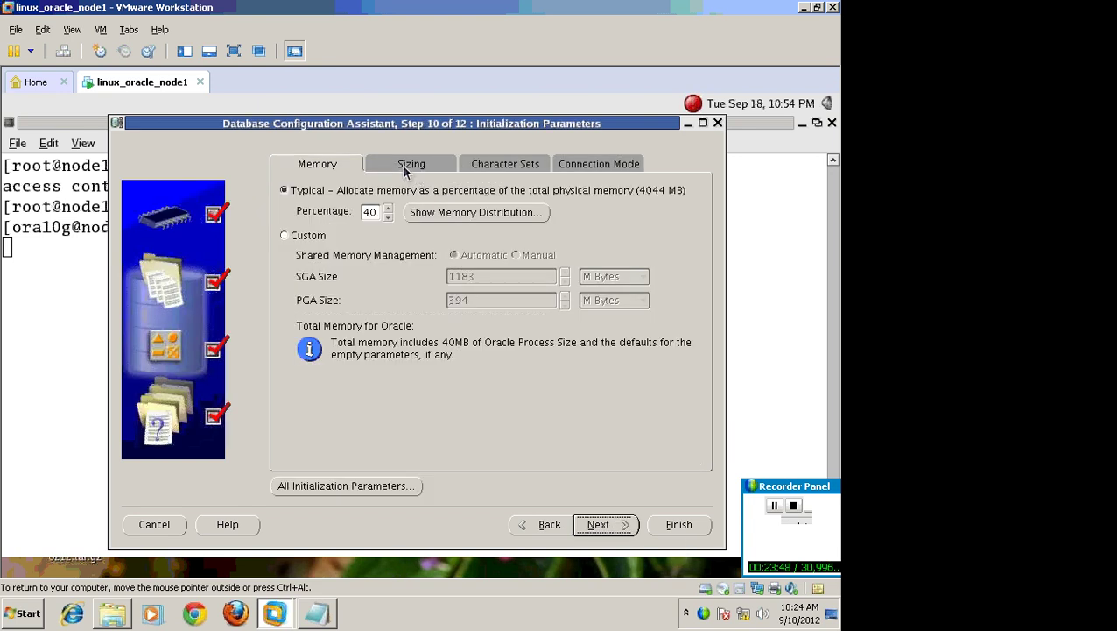
Set the typical memory allocation to 30 percent of the total physical memory.
left_click(389, 211)
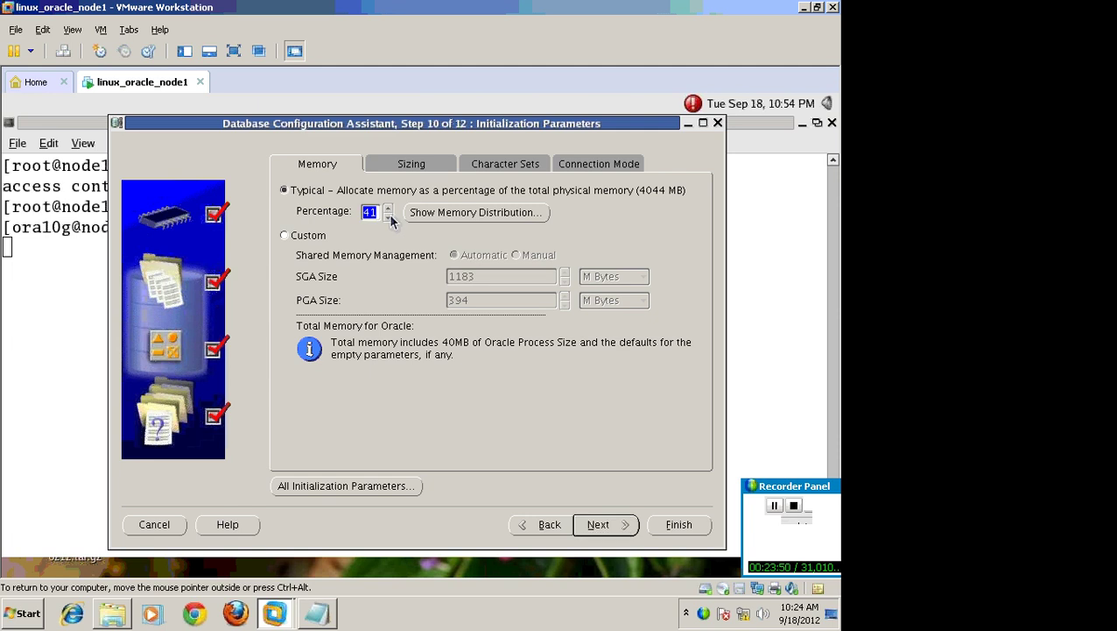
left_click(389, 218)
left_click(389, 217)
left_click(389, 217)
left_click(388, 217)
left_click(388, 218)
left_click(388, 218)
left_click(374, 212)
key("BackSpace")
type("0")
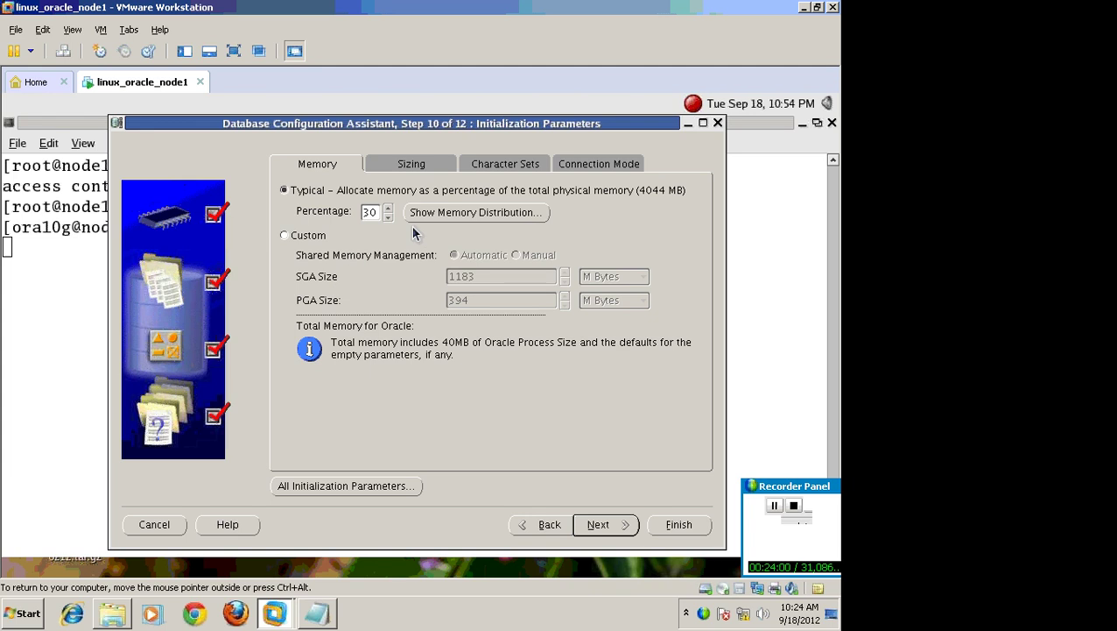
Review the sizing, character set and connection mode settings, and accept the initialization parameters to continue to Database Storage.
left_click(428, 166)
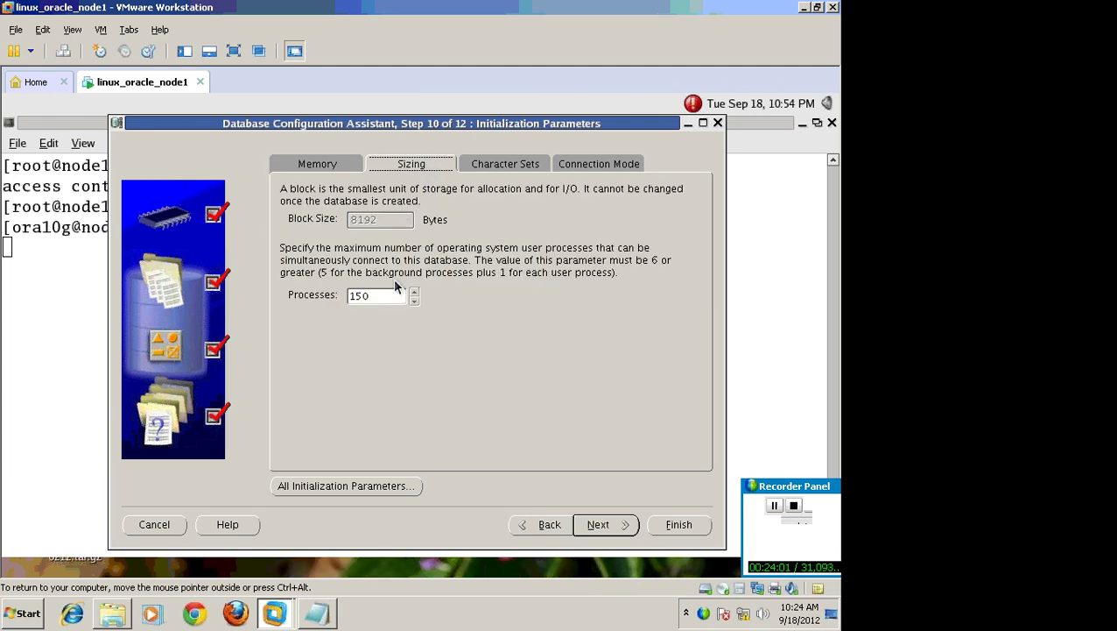
left_click(510, 166)
left_click(619, 165)
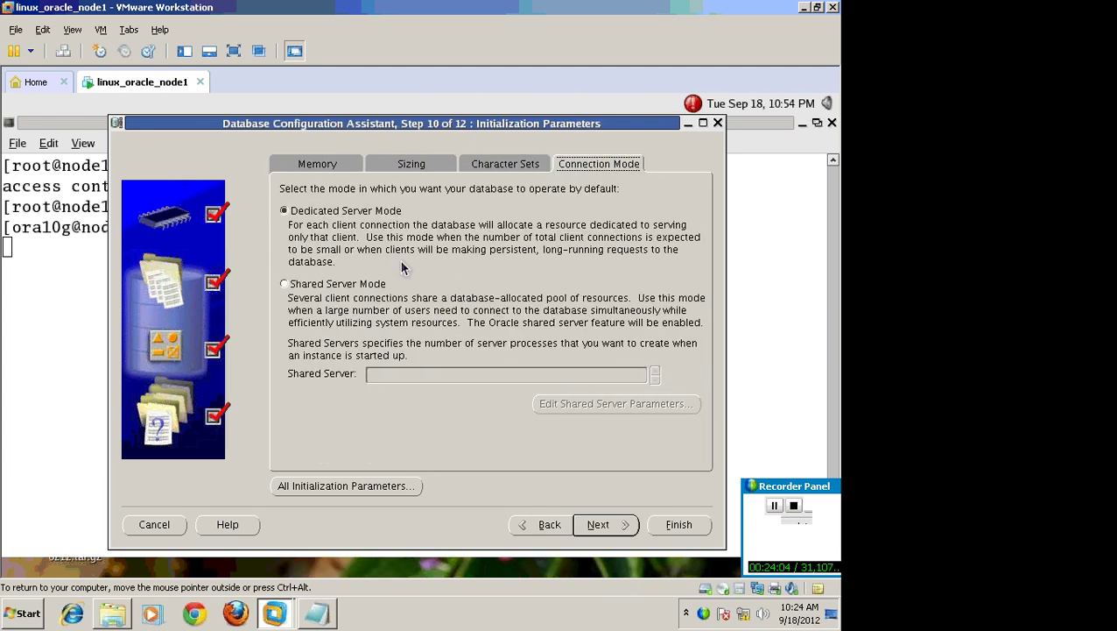
left_click(324, 166)
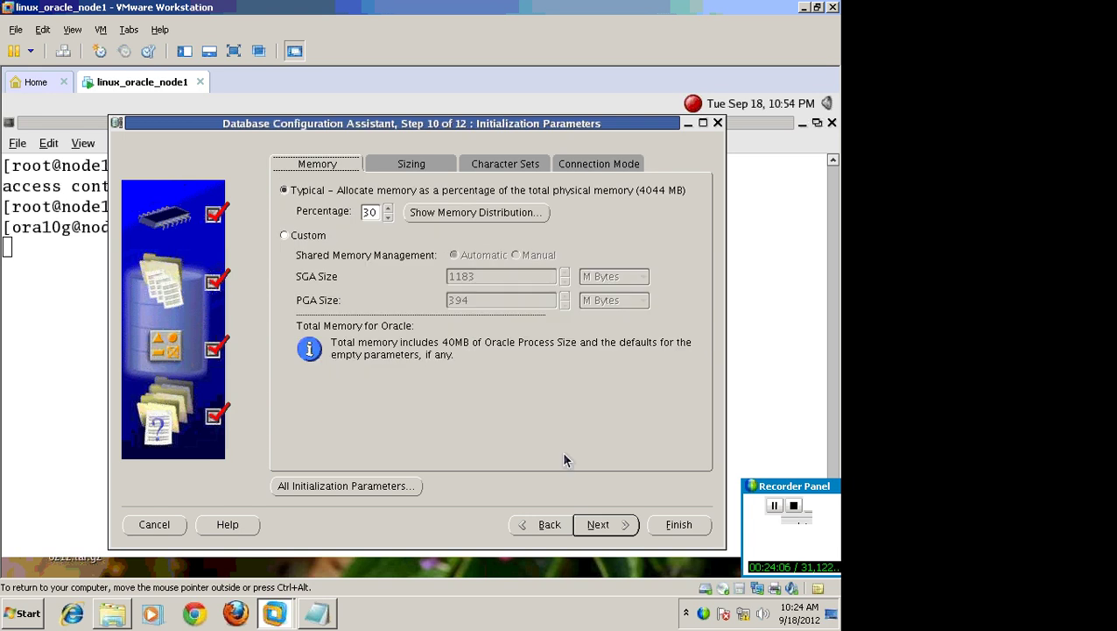
left_click(595, 522)
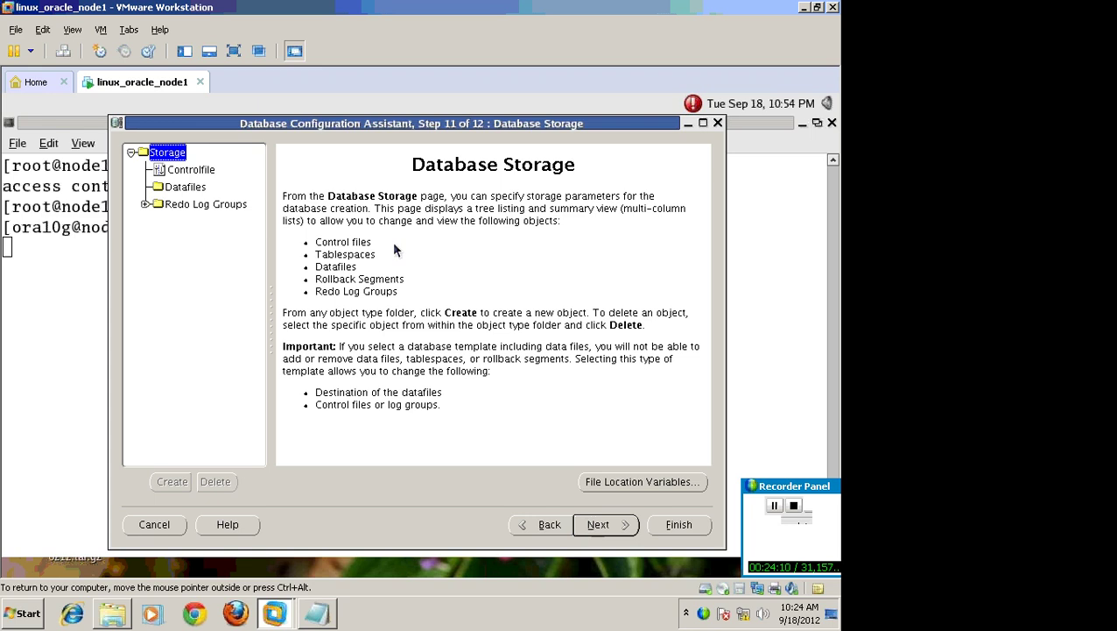
Examine the names and directories of the control files and datafiles planned in the database storage.
left_click(146, 204)
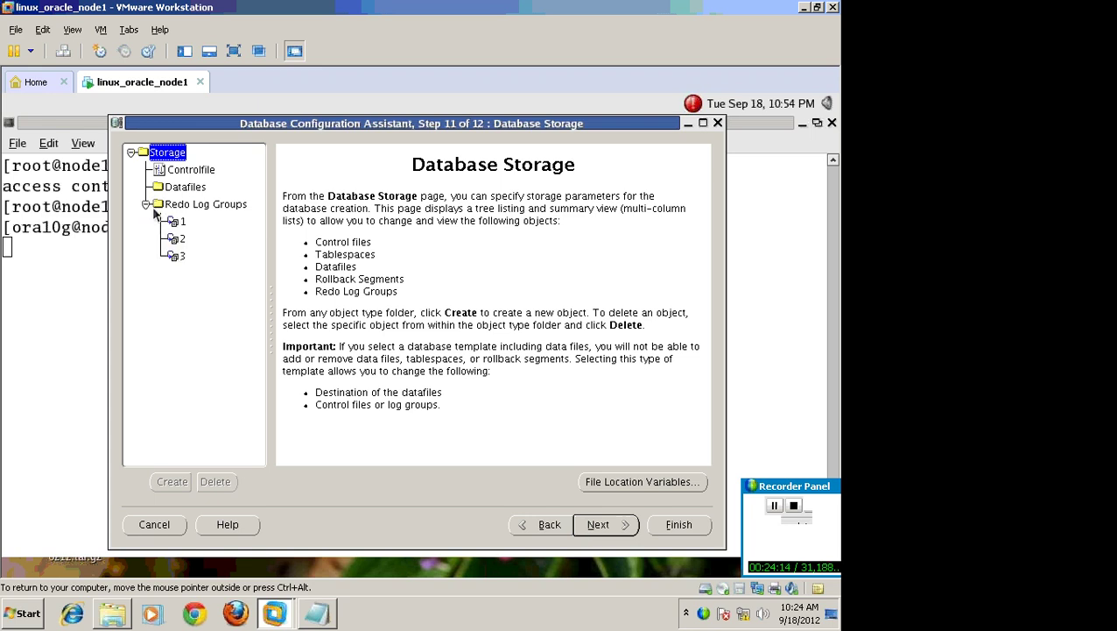
left_click(184, 172)
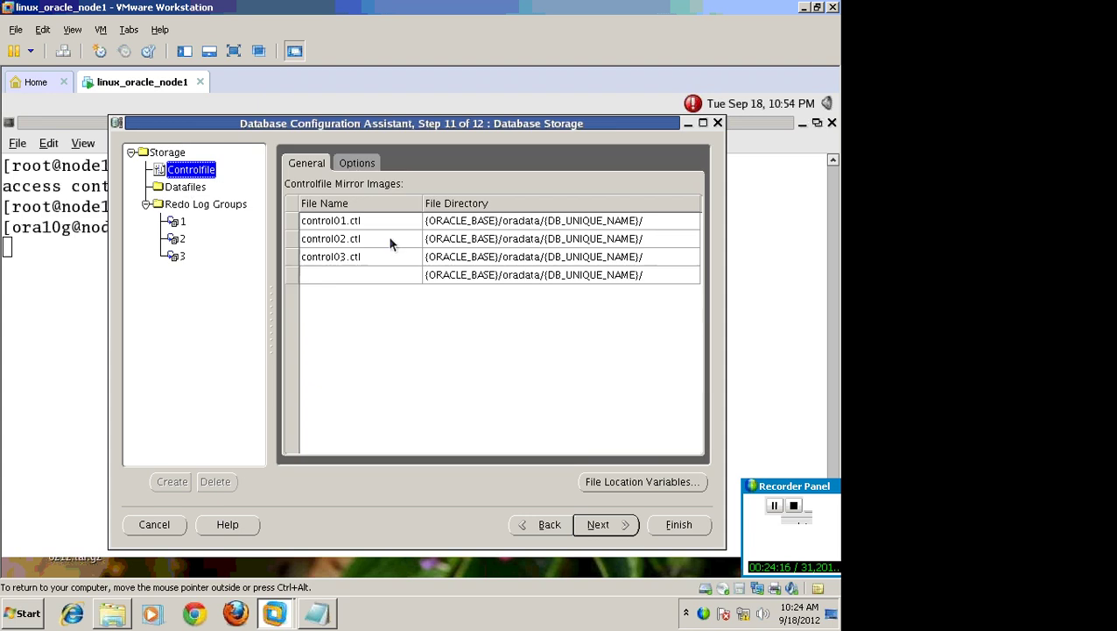
left_click(354, 226)
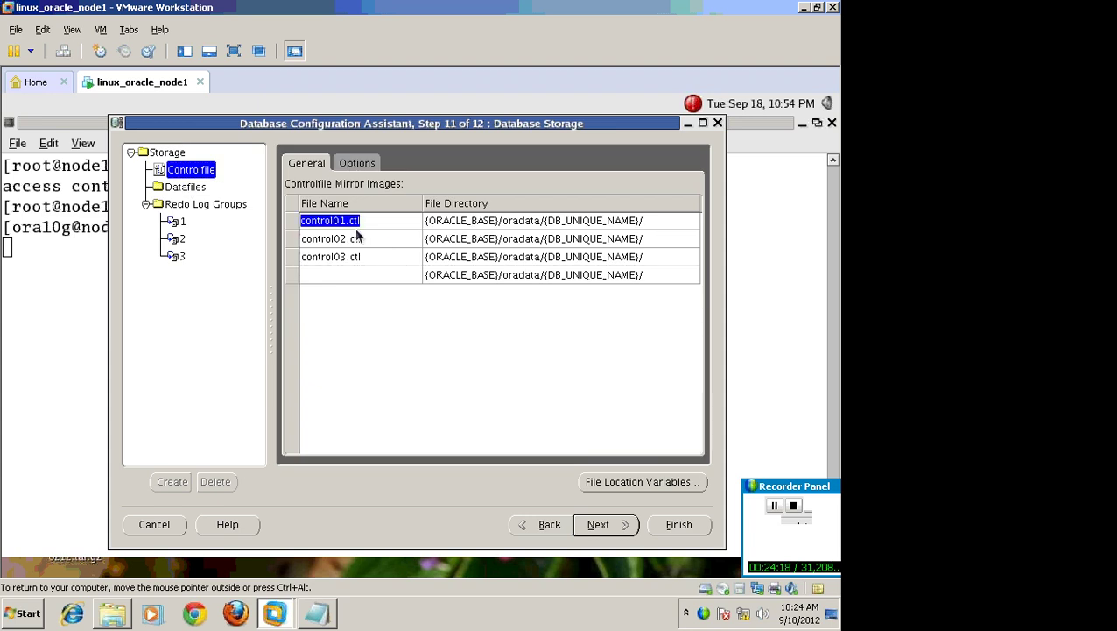
double_click(359, 238)
left_click(364, 256)
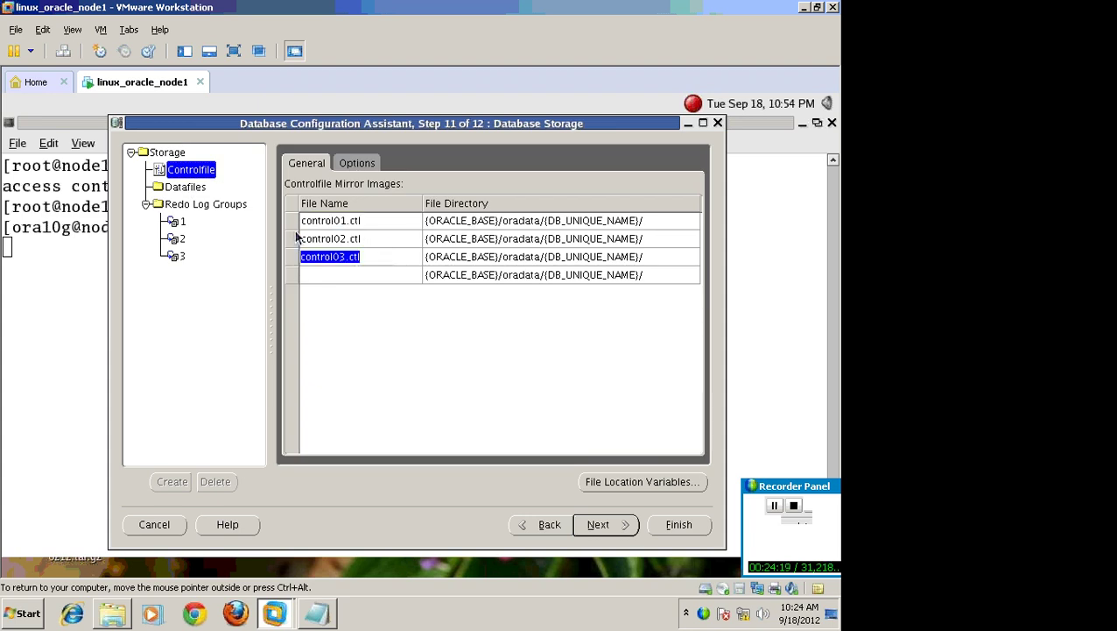
left_click(186, 187)
left_click_drag(372, 156, 437, 167)
left_click(339, 172)
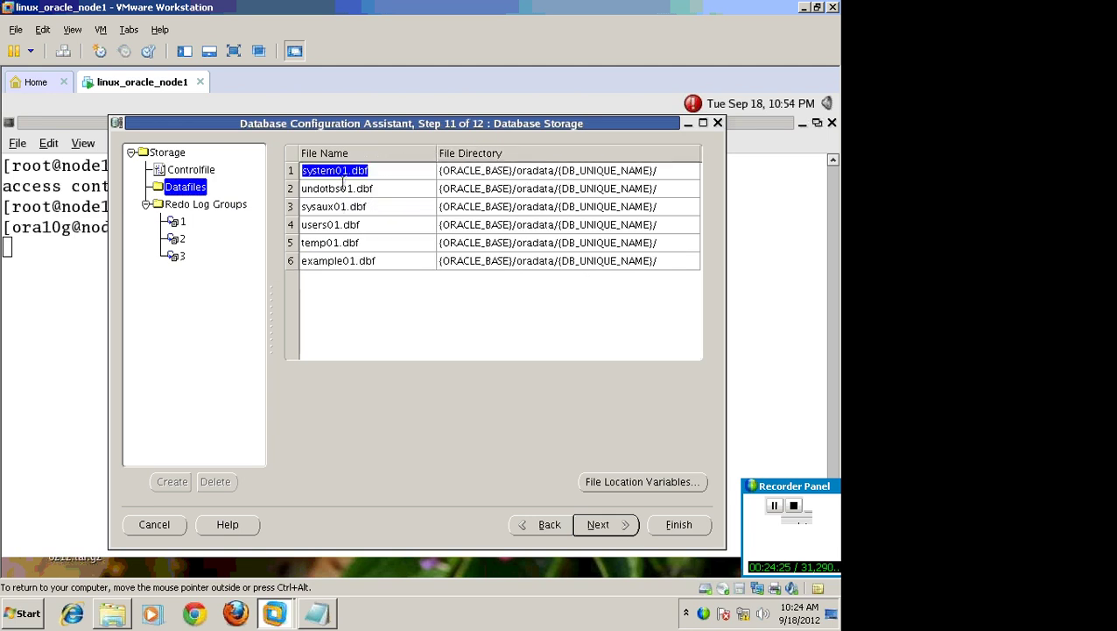
double_click(346, 188)
left_click(343, 211)
left_click(339, 223)
left_click_drag(340, 245, 339, 255)
Check redo log groups 1, 2 and 3, and accept the storage layout to continue to Creation Options.
left_click(180, 223)
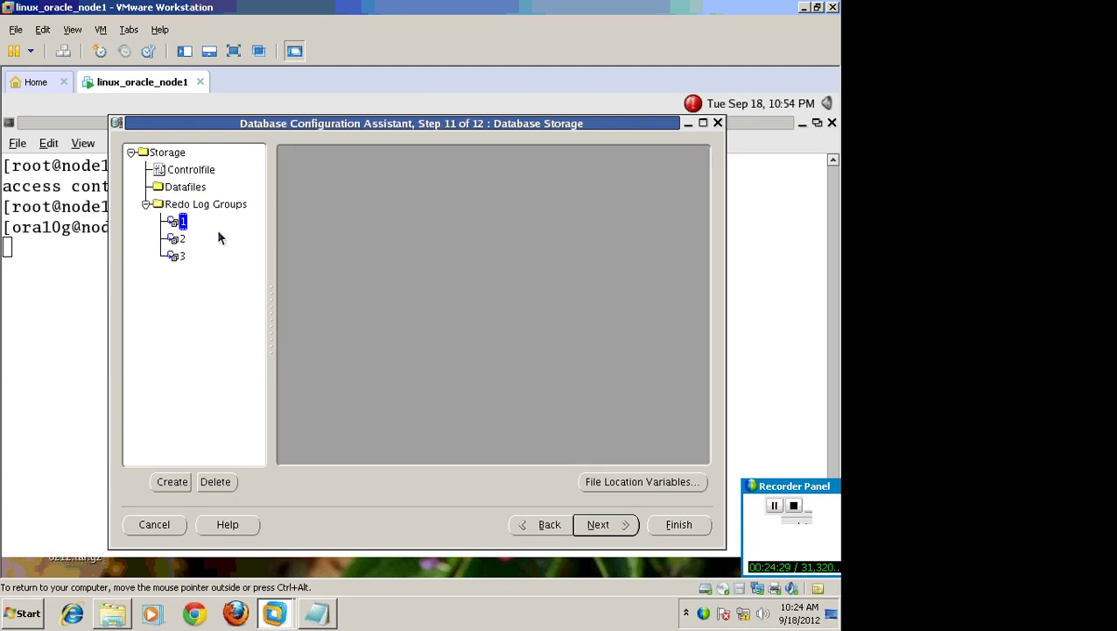
left_click(182, 240)
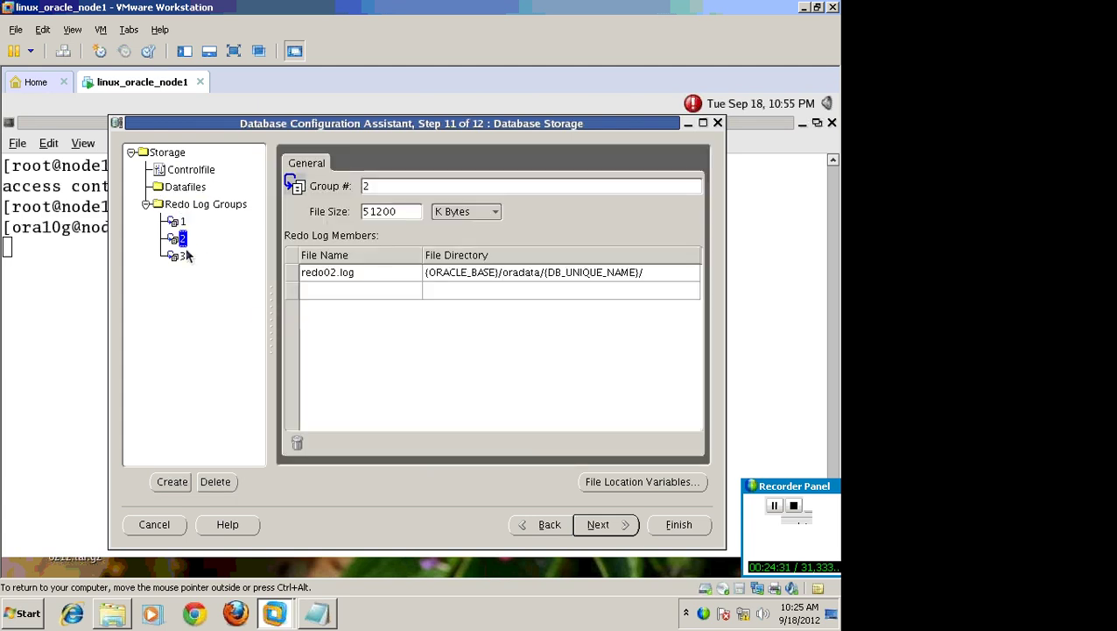
left_click(182, 256)
left_click(598, 524)
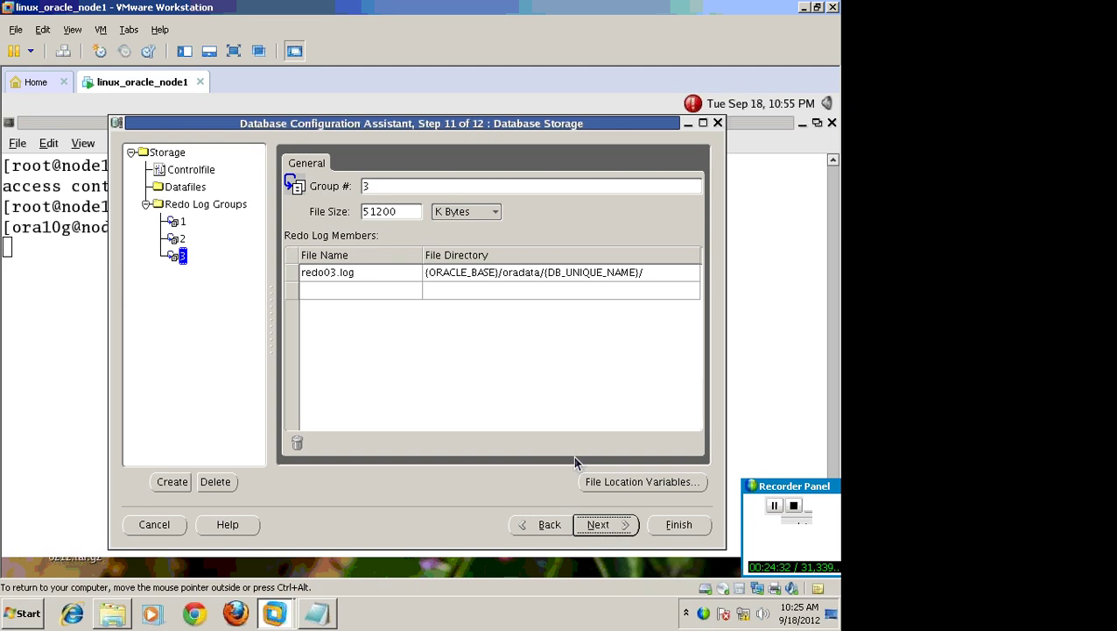
Finish the wizard, review the confirmation summary's options and initialization parameters, and start creating the ATLAS database.
left_click(667, 525)
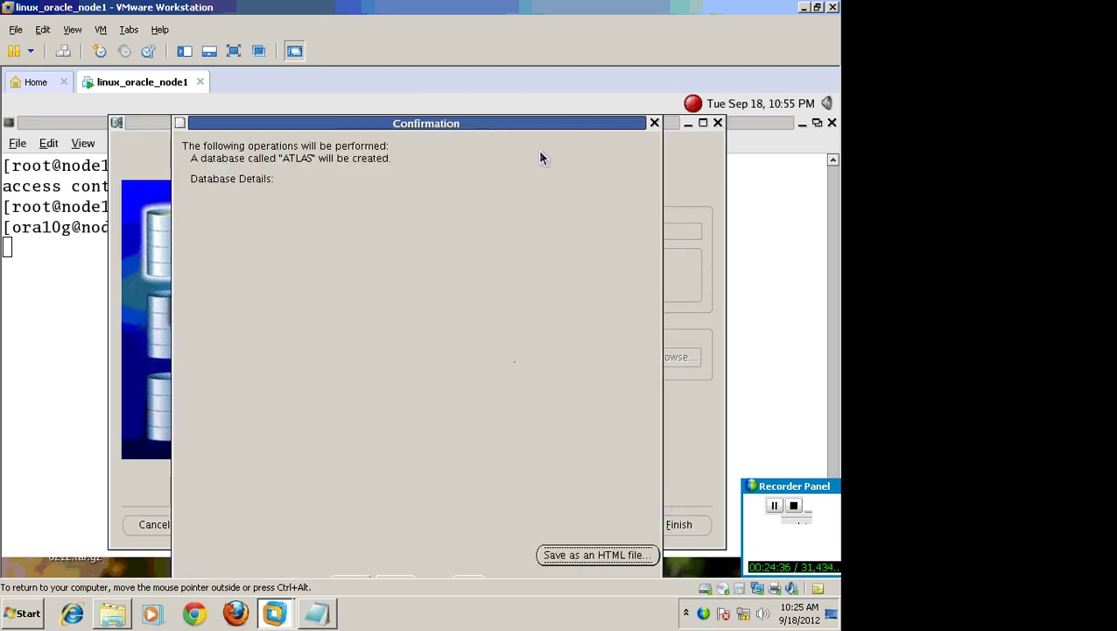
left_click_drag(506, 115, 524, 130)
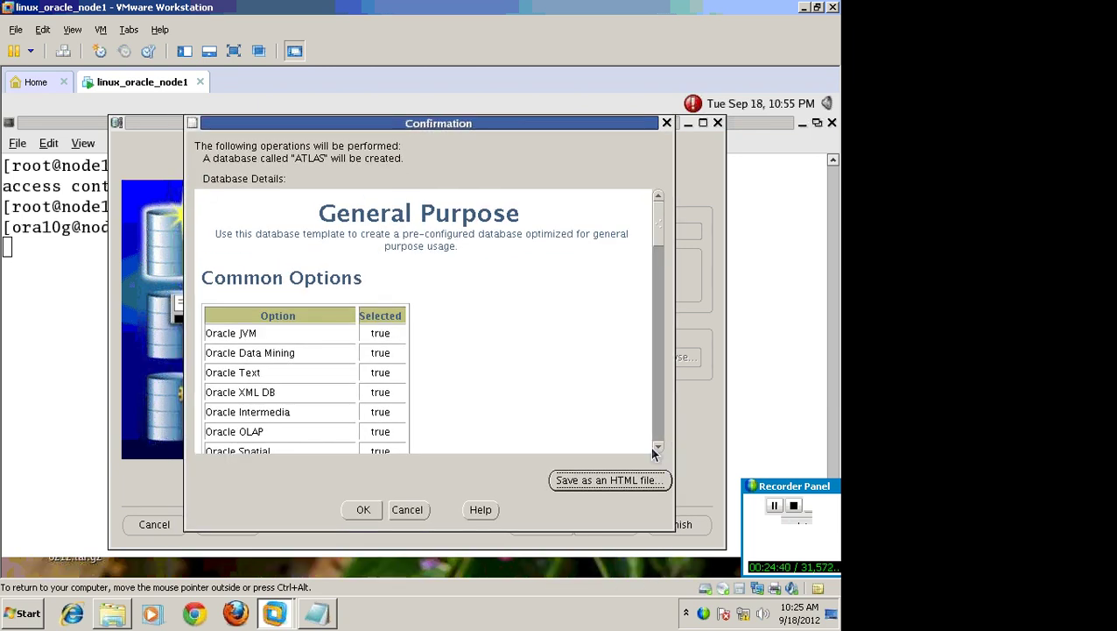
left_click(658, 446)
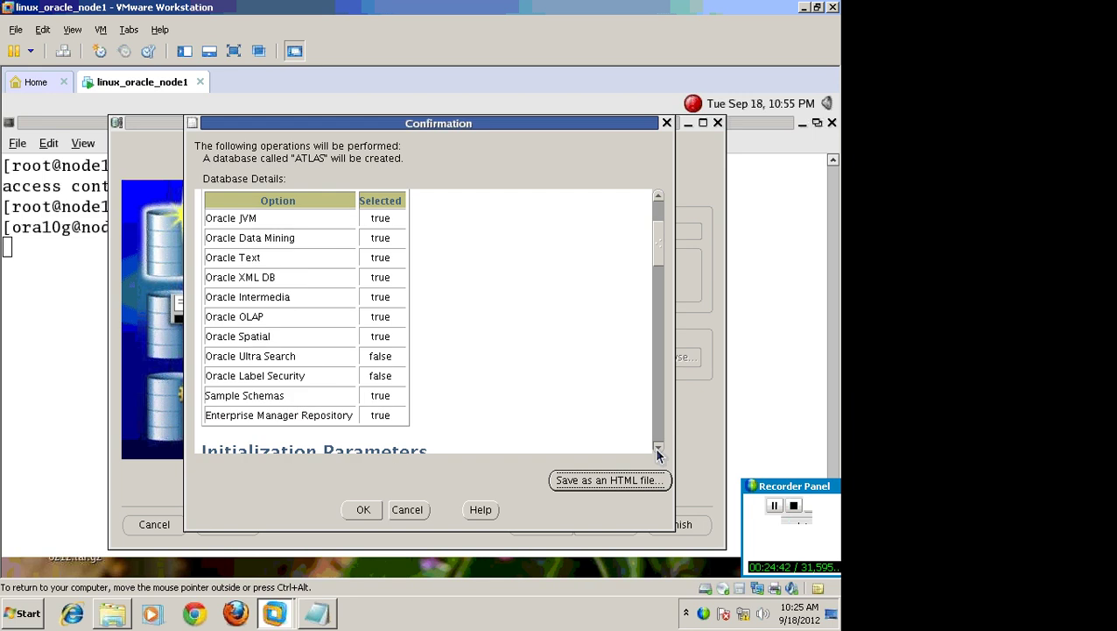
left_click_drag(658, 447, 657, 448)
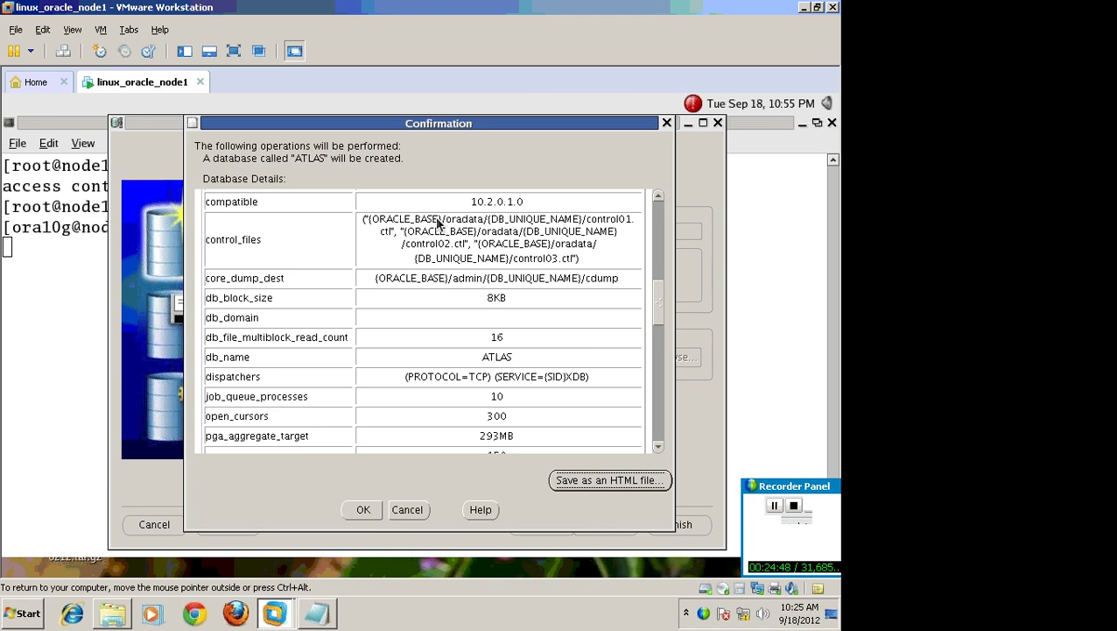
double_click(438, 223)
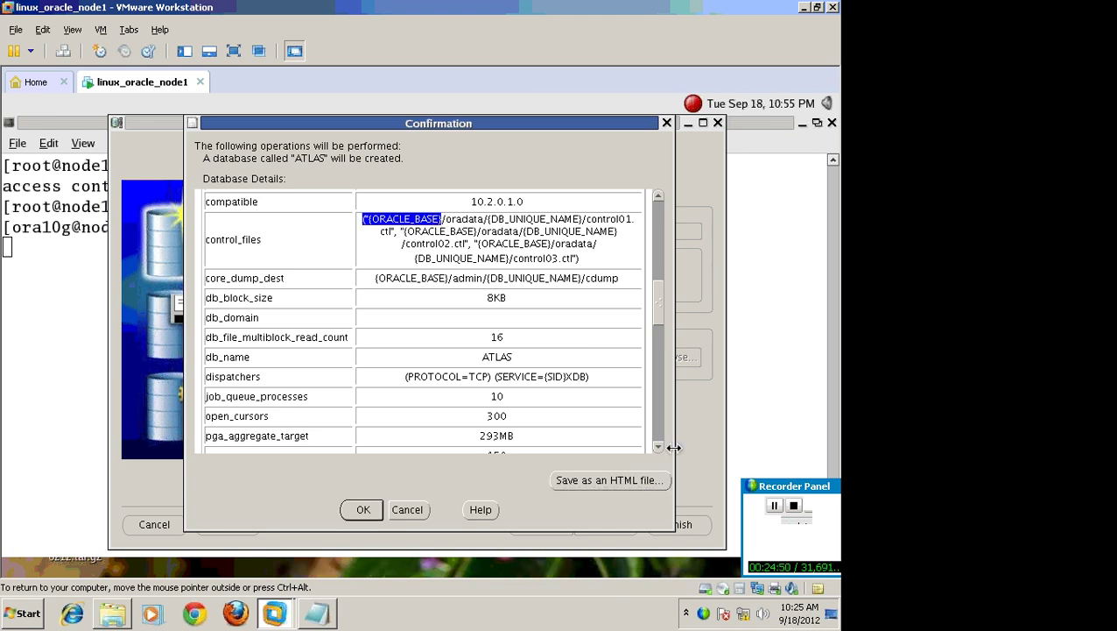
left_click_drag(659, 447, 659, 447)
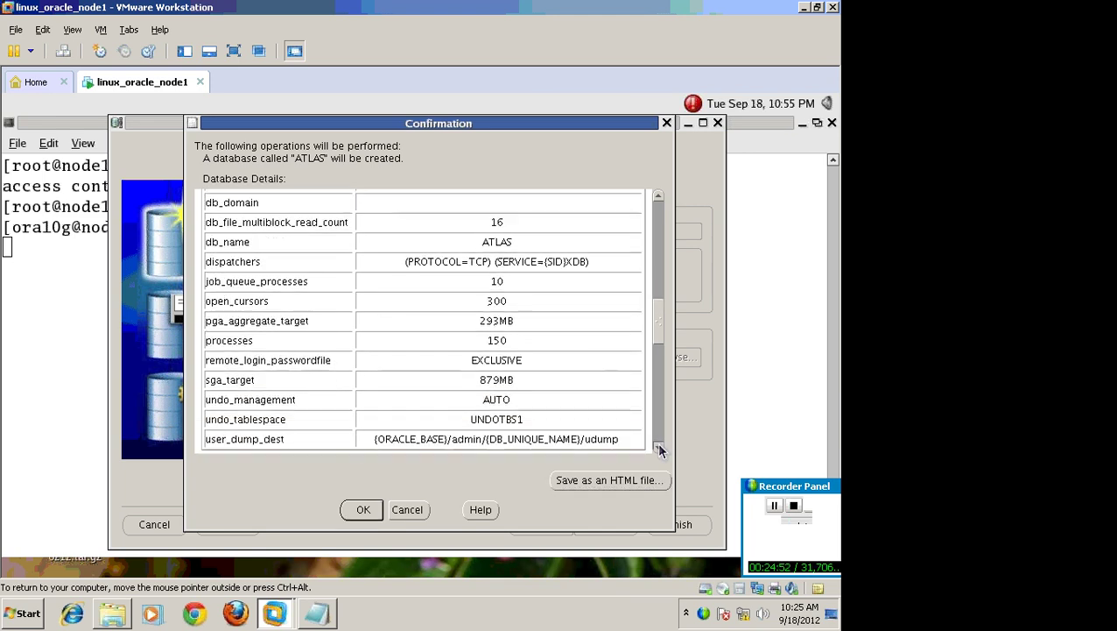
left_click(659, 448)
left_click(659, 447)
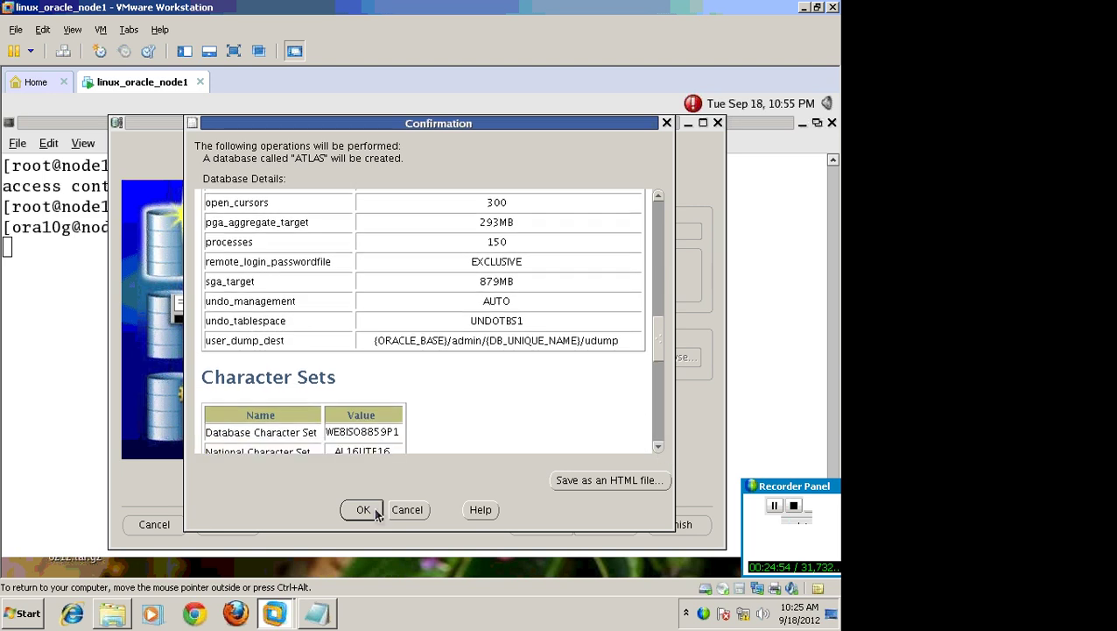
left_click(375, 511)
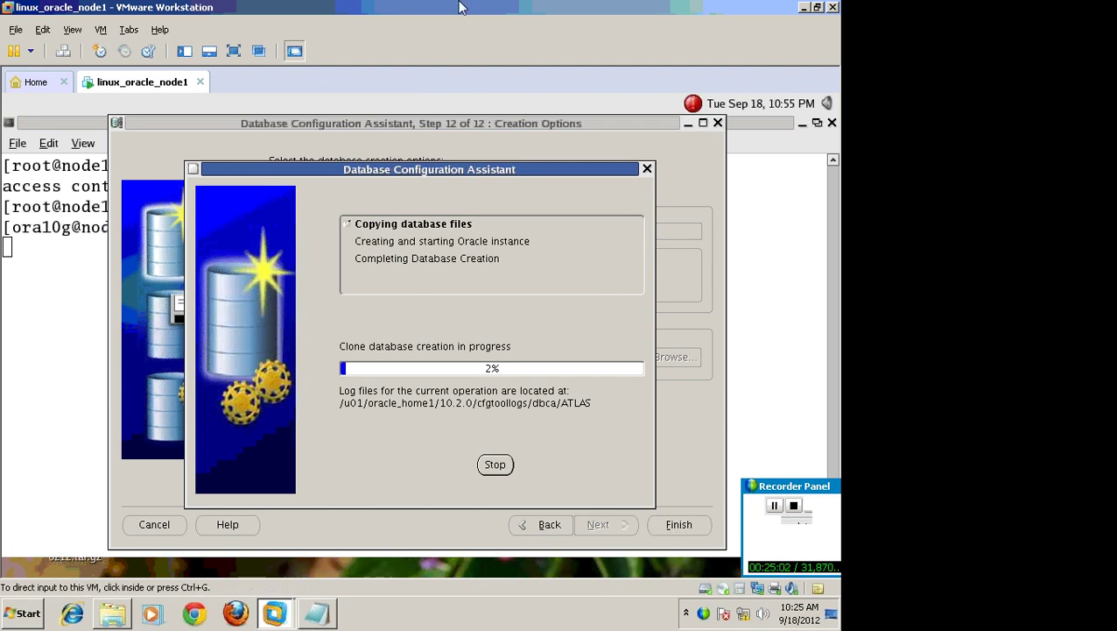
Show the virtual machine in full screen and monitor both the dictionary script output in the terminal and the ATLAS creation progress.
left_click(233, 51)
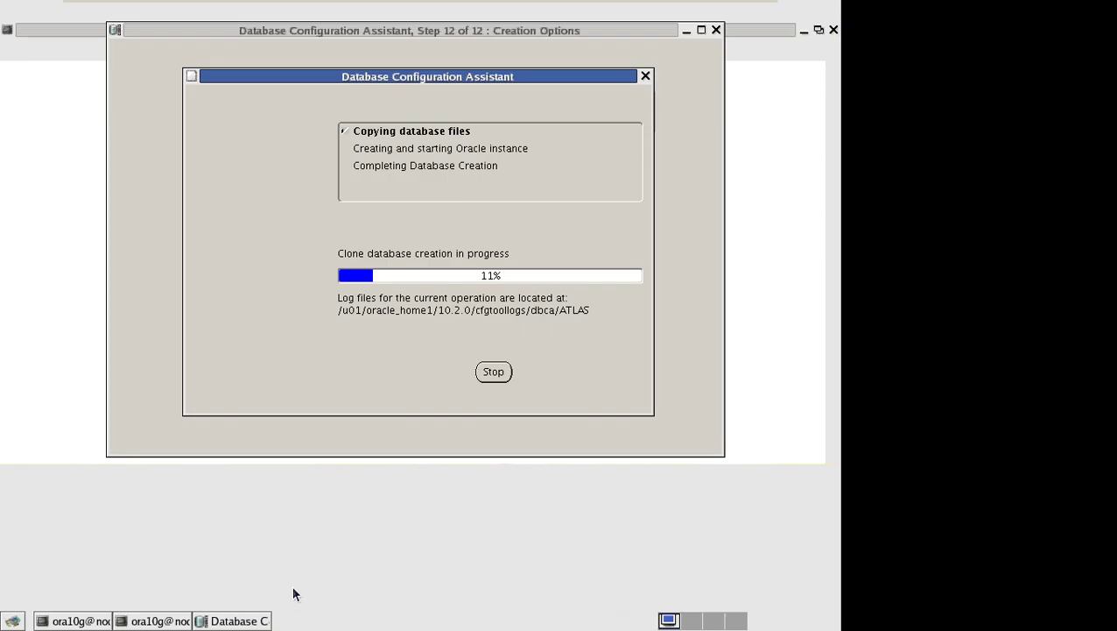
left_click(90, 620)
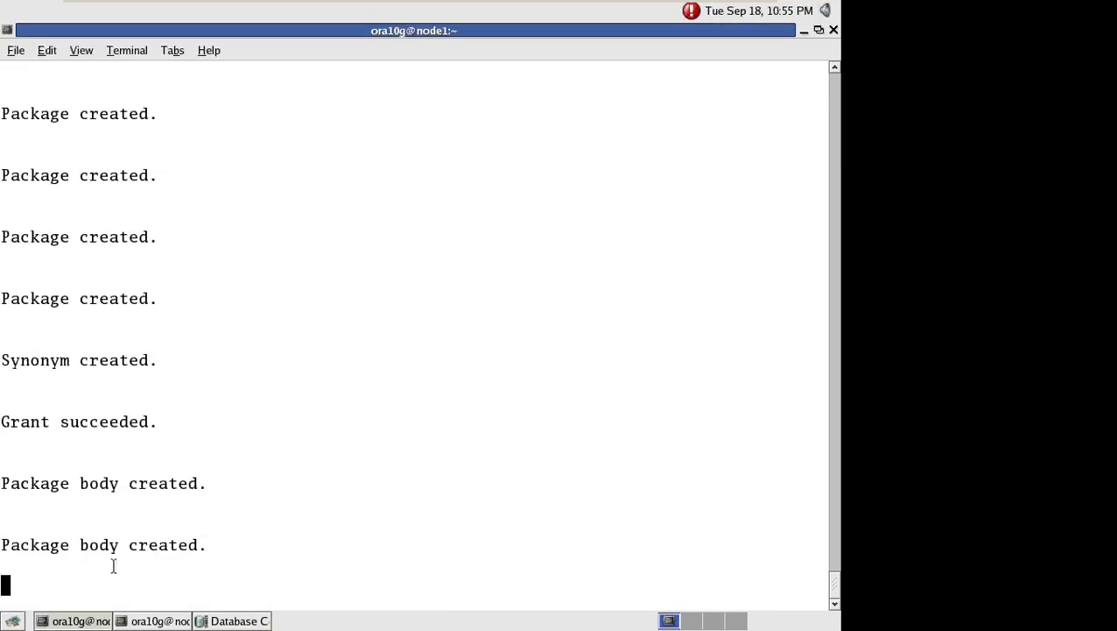
left_click(226, 621)
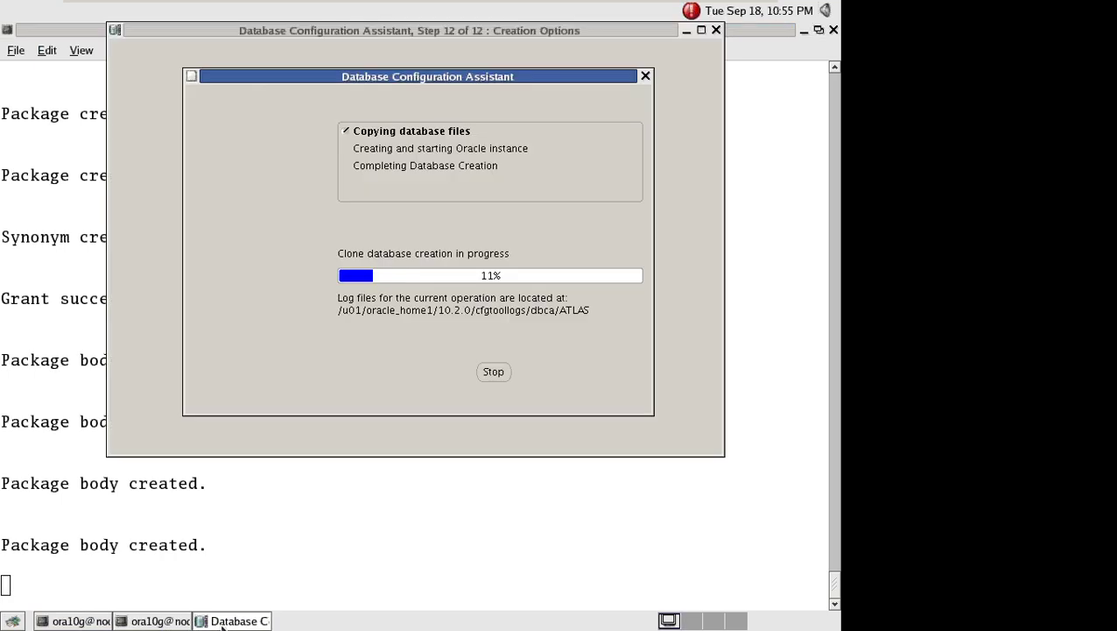
left_click(81, 621)
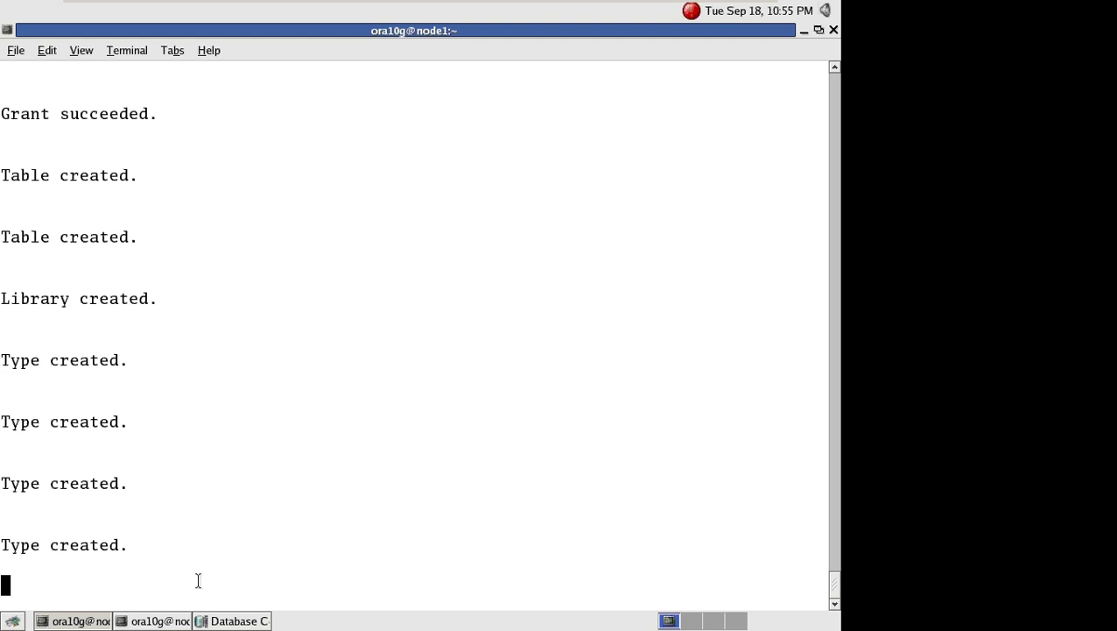
left_click(204, 621)
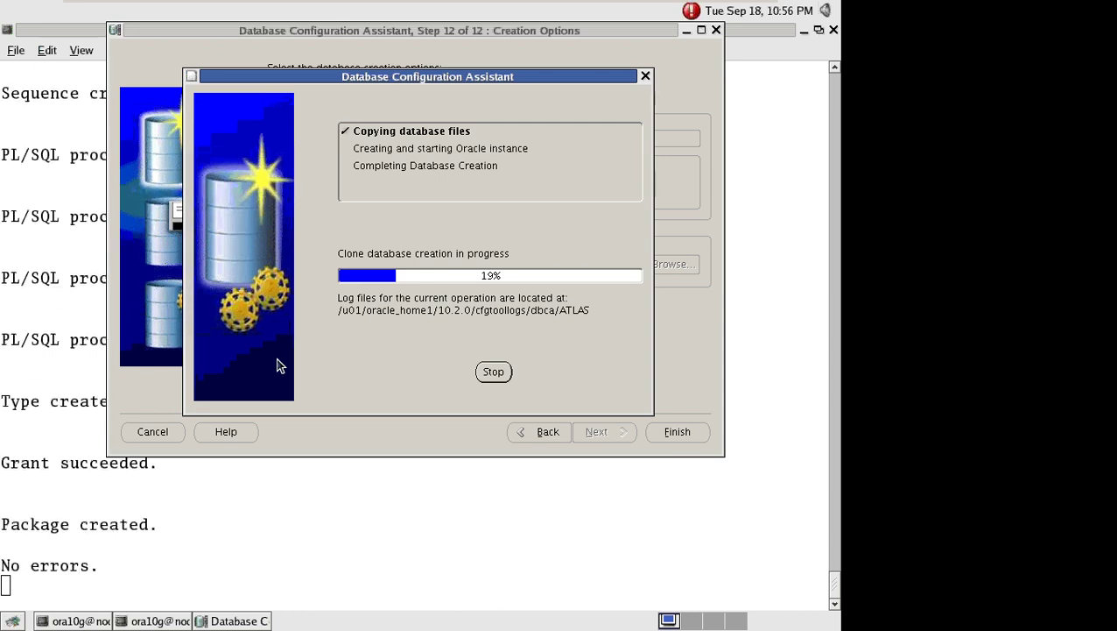
mouse_move(545, 7)
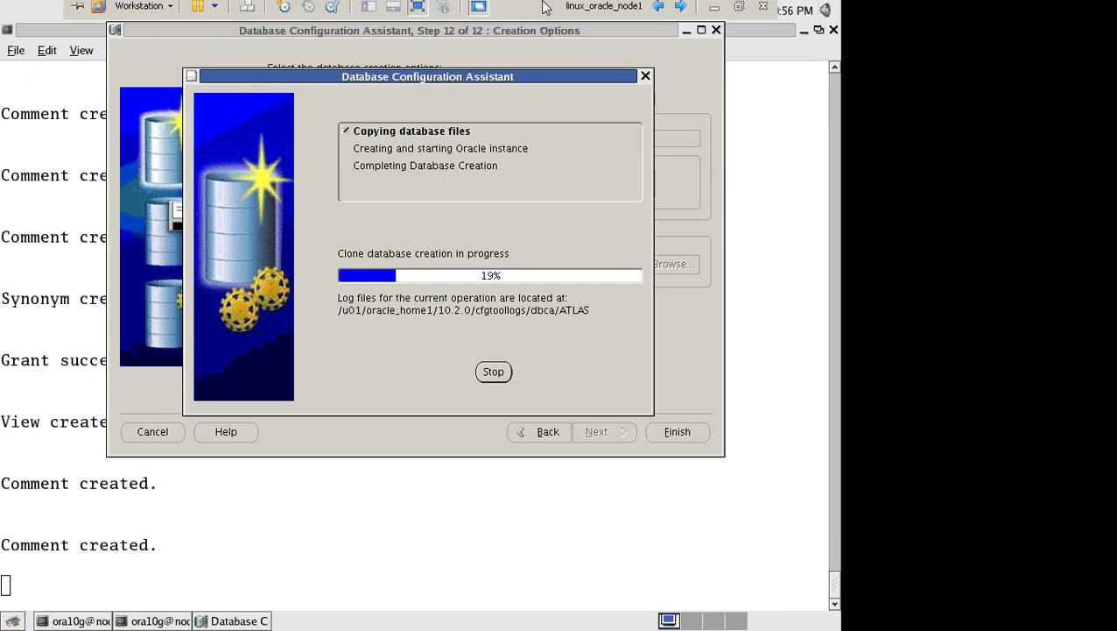
left_click(738, 7)
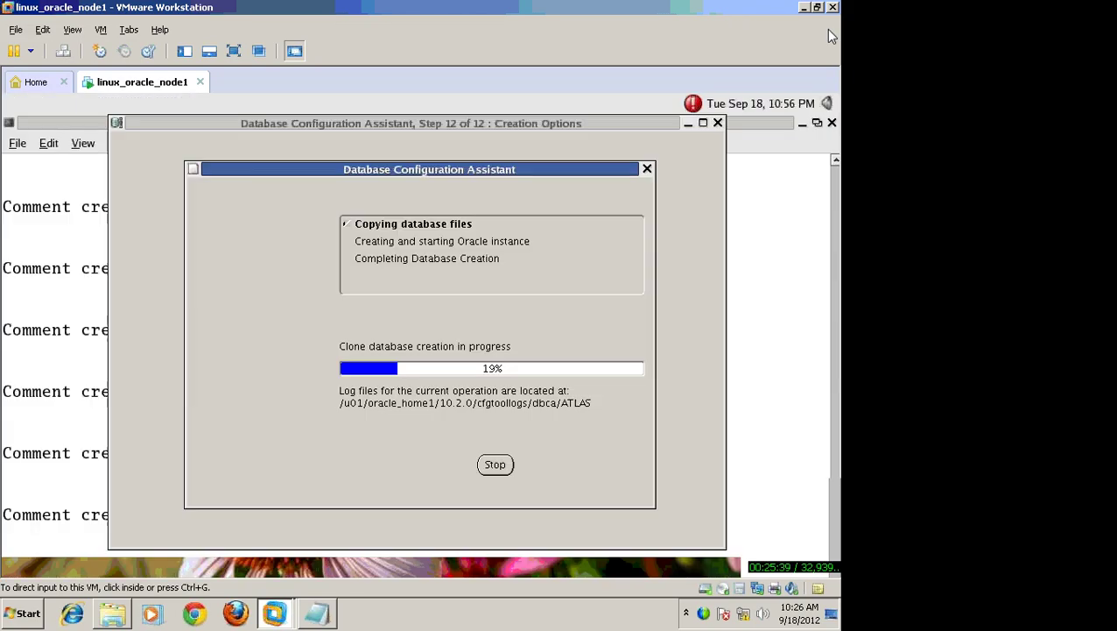
left_click(27, 612)
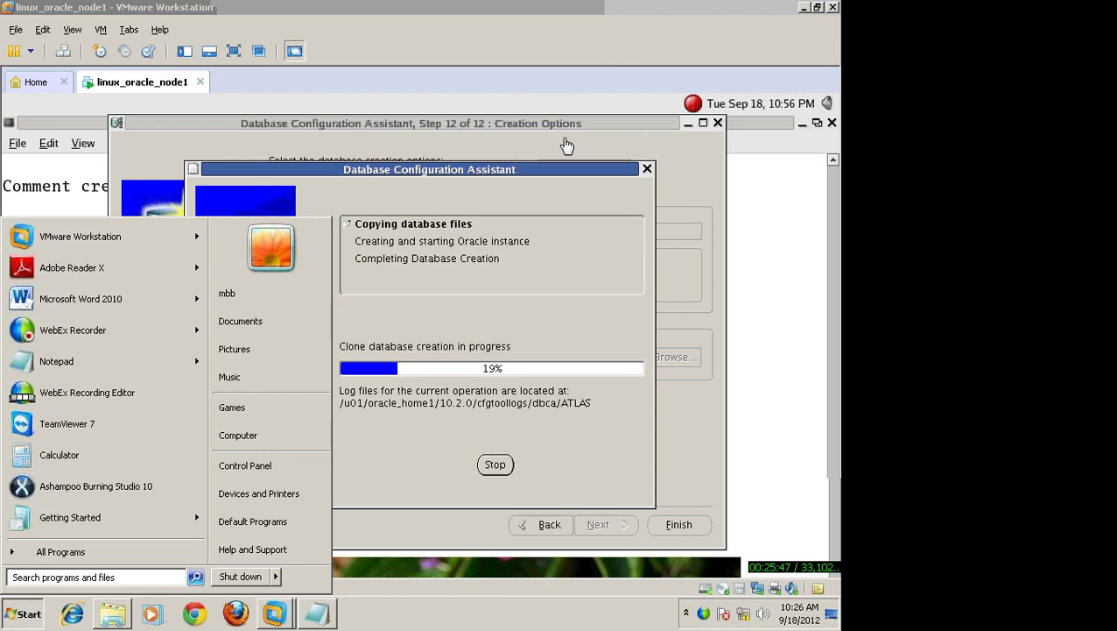
left_click(232, 51)
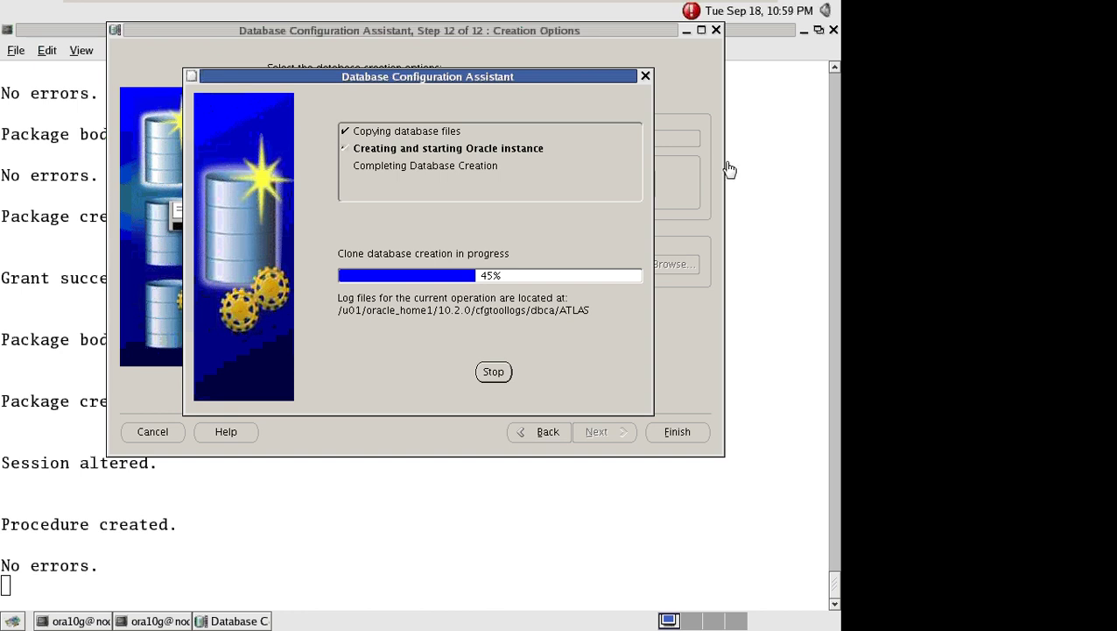
Leave the virtual machine's full-screen view, minimize its window and dismiss the AutoPlay dialog for Removable Disk (H:).
mouse_move(626, 8)
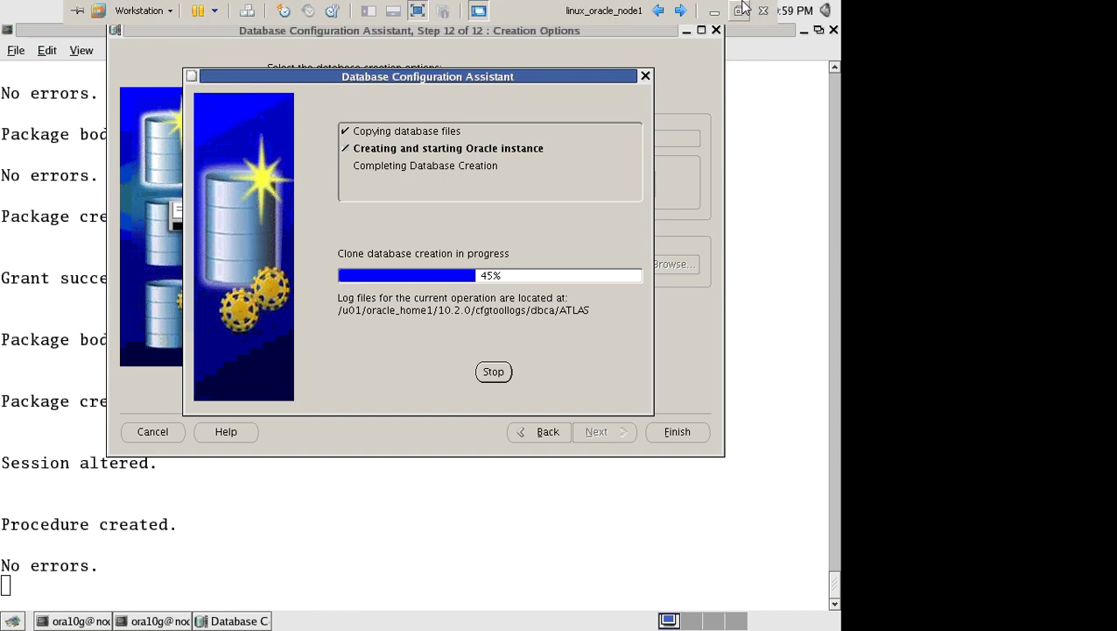
left_click(811, 14)
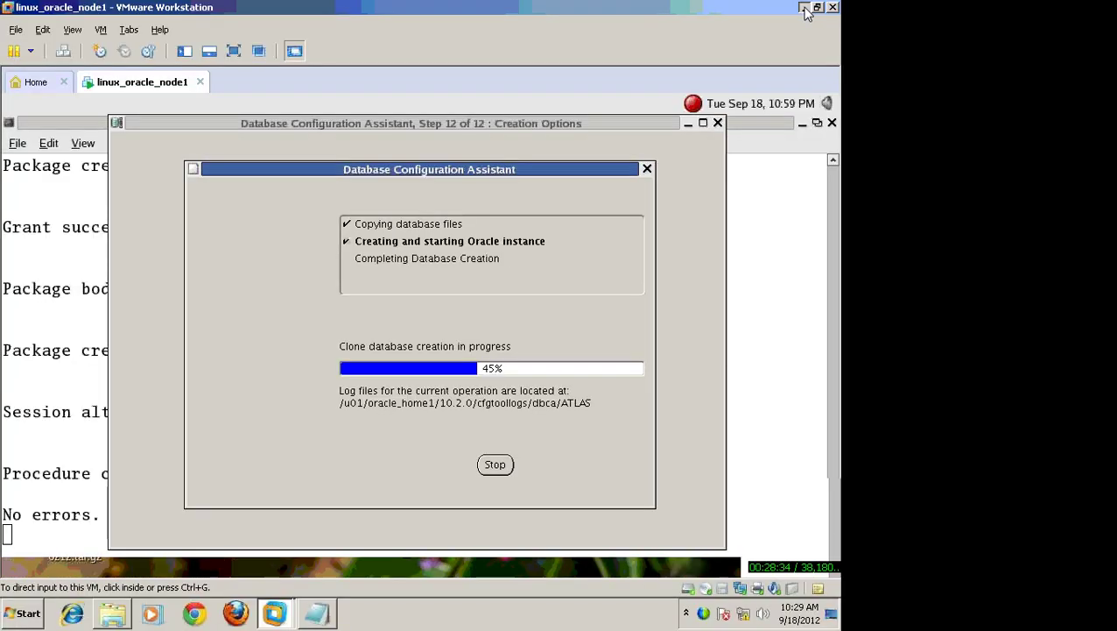
left_click(805, 9)
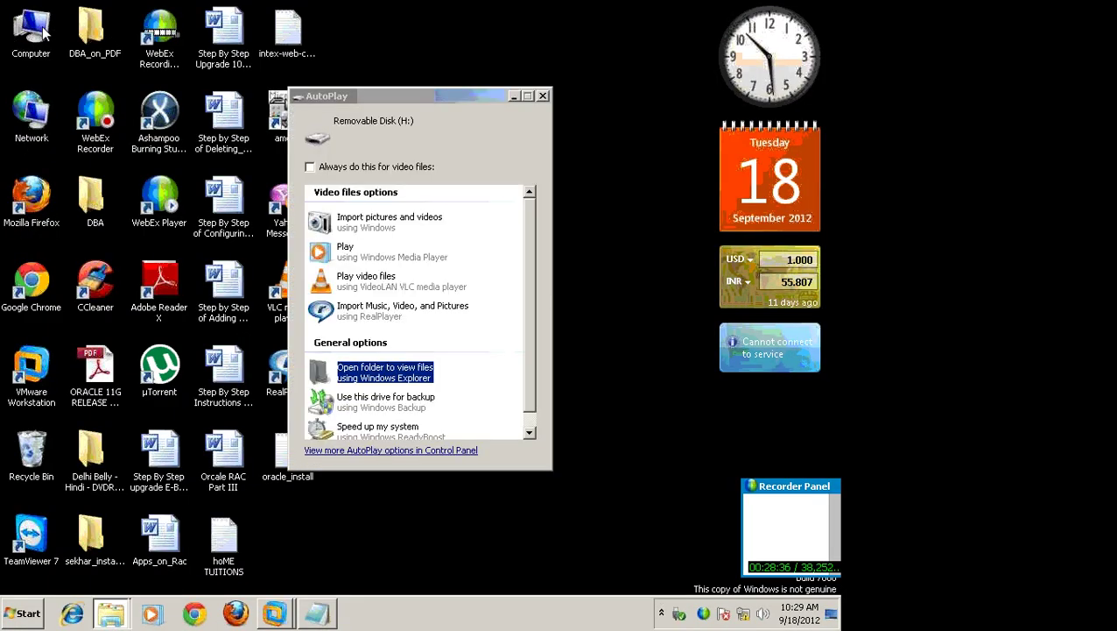
left_click(543, 96)
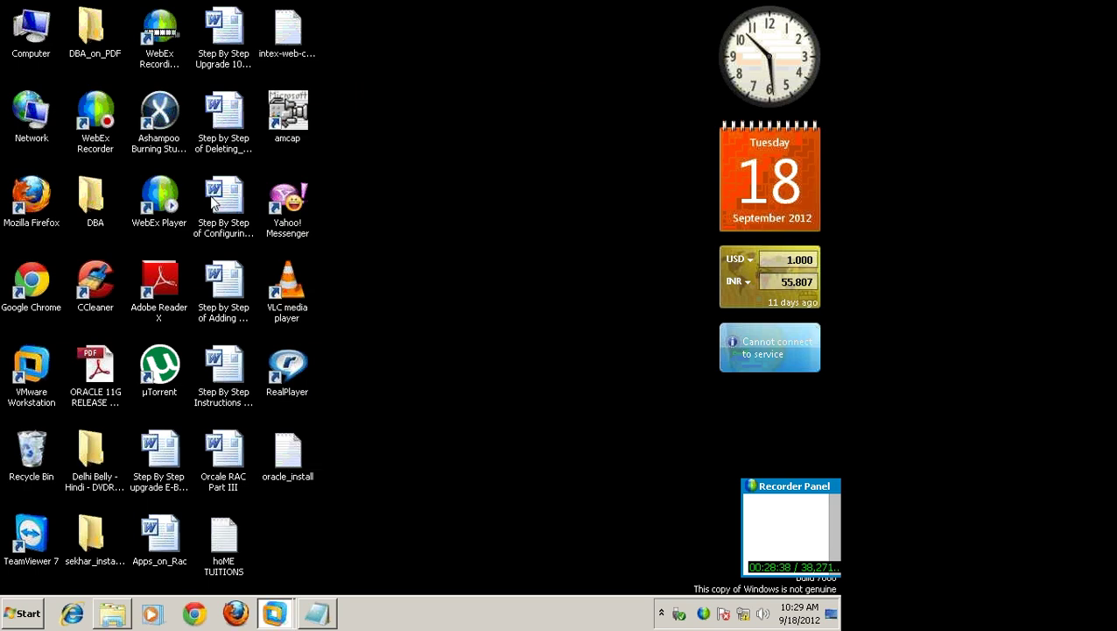
Open the computer's drive overview in Windows Explorer and check the contents of the RAC (F:) drive.
double_click(42, 49)
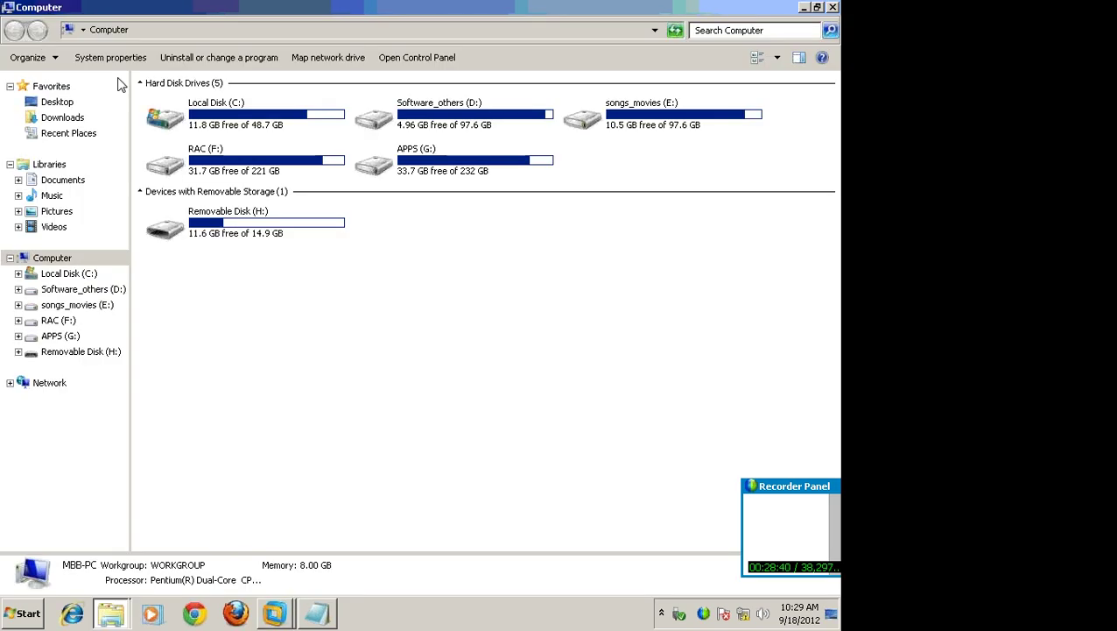
left_click(289, 166)
double_click(291, 168)
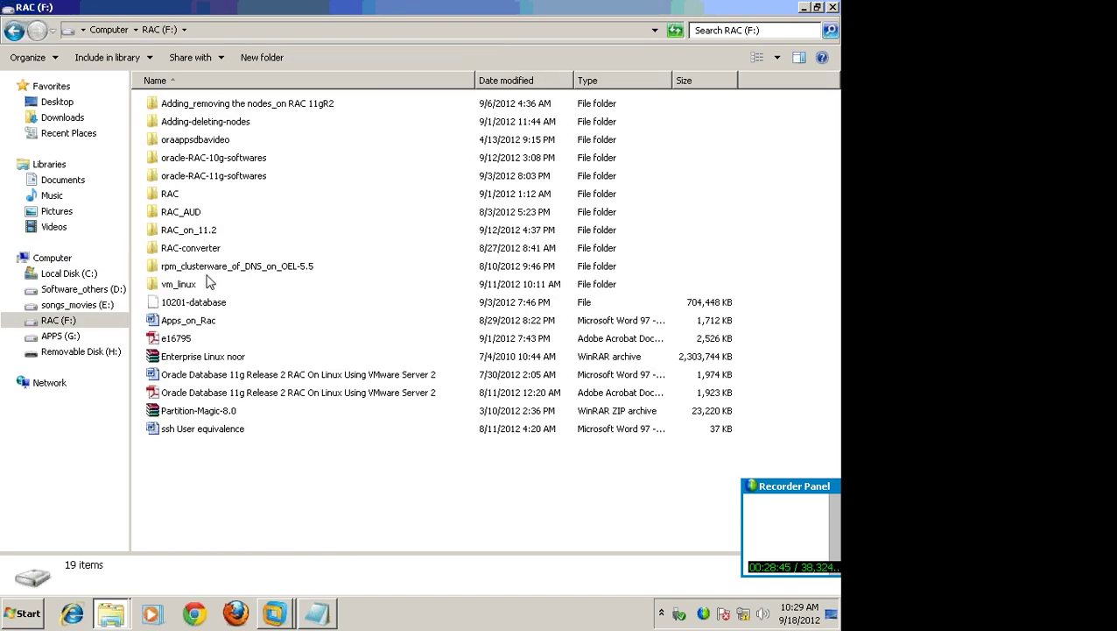
left_click(13, 30)
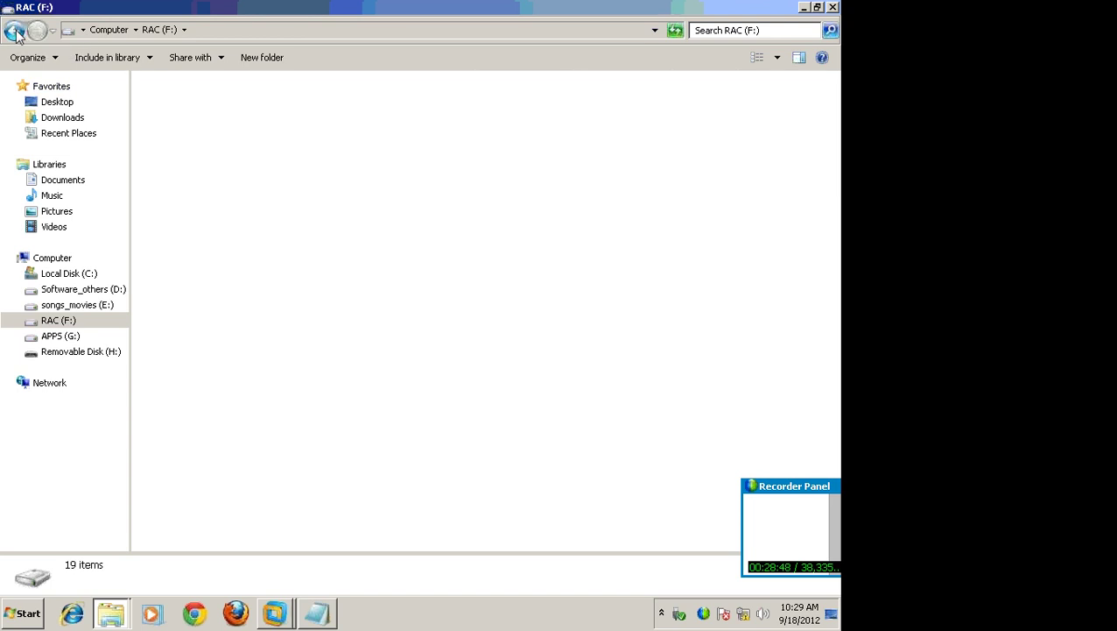
Open the pen-drive folder on the APPS (G:) drive and check the contents of its DBA_MET_PRC subfolder.
double_click(413, 154)
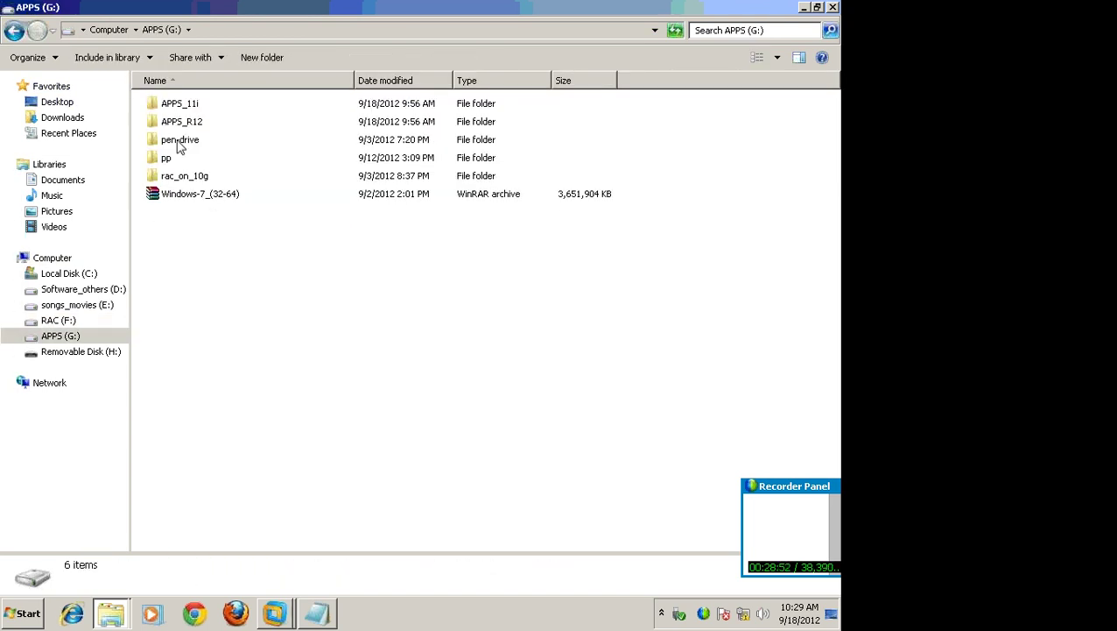
left_click(178, 146)
double_click(178, 142)
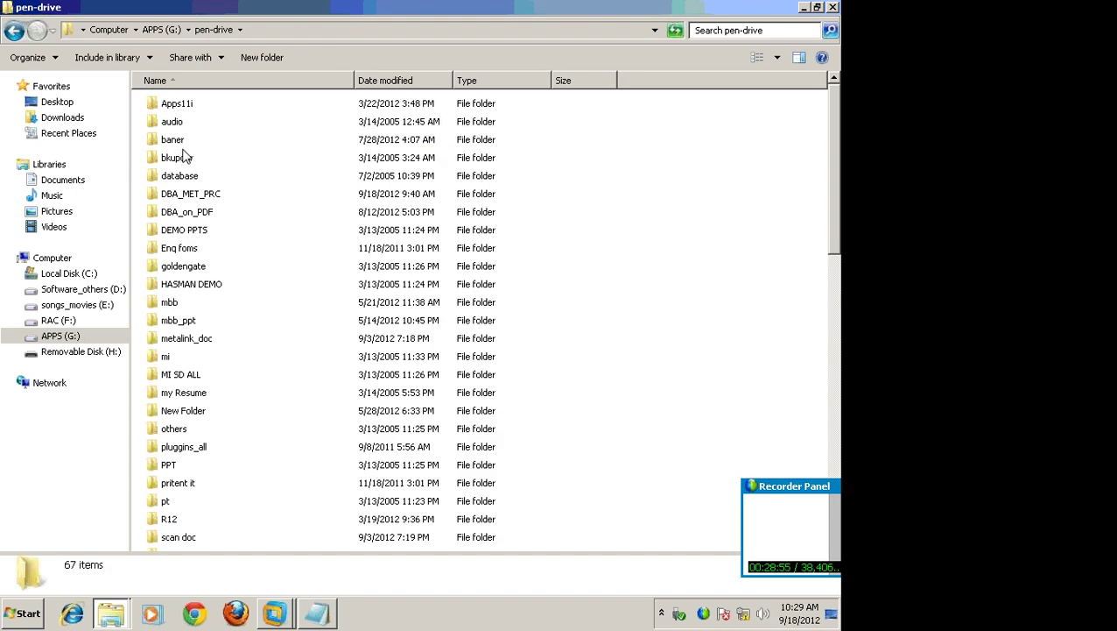
double_click(193, 194)
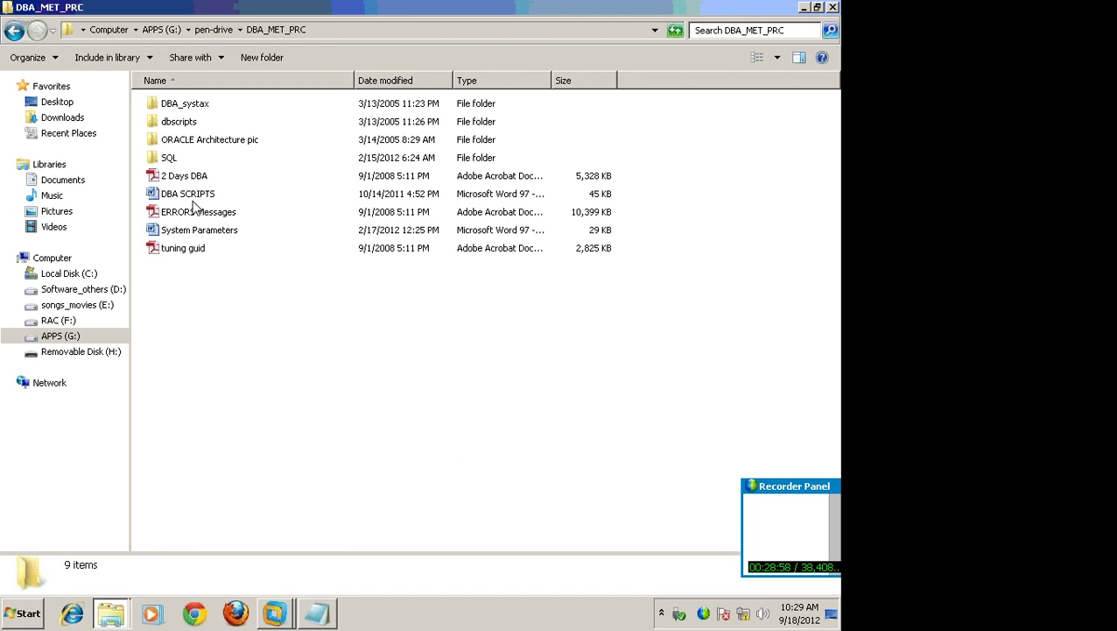
left_click(14, 31)
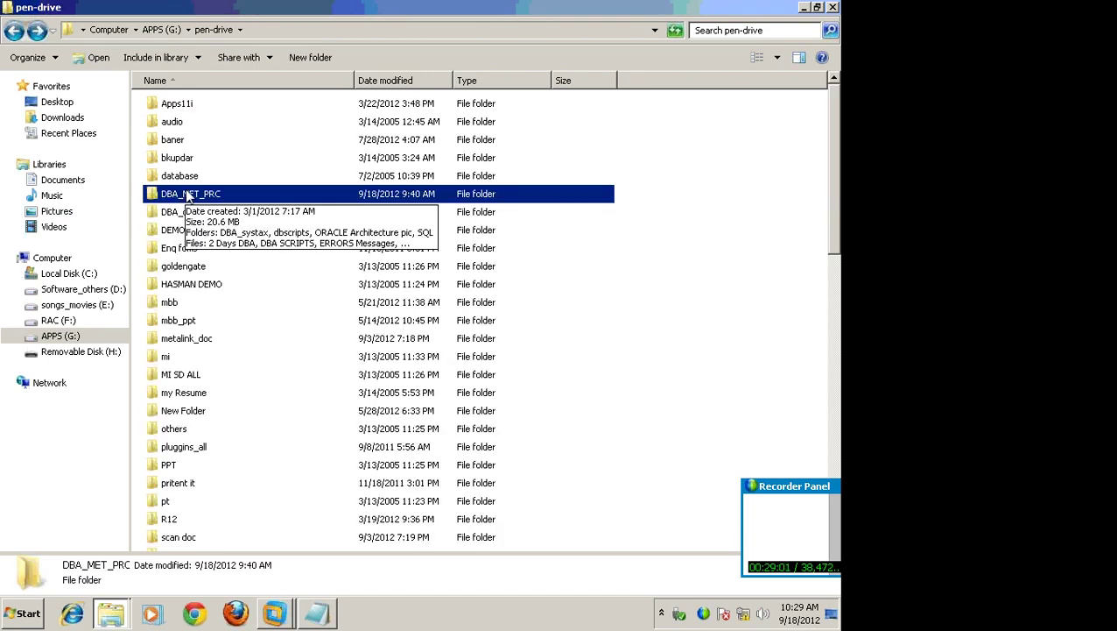
Move the DBA_on_PDF folder into the DBA_MET_PRC folder.
right_click(188, 210)
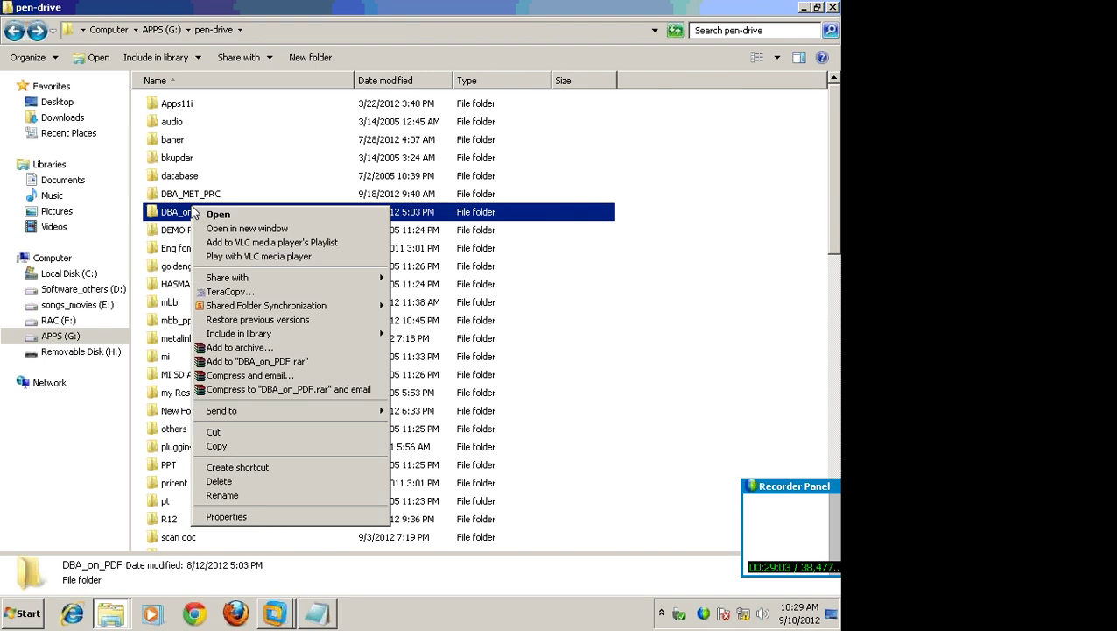
left_click(172, 218)
key("shift+Up")
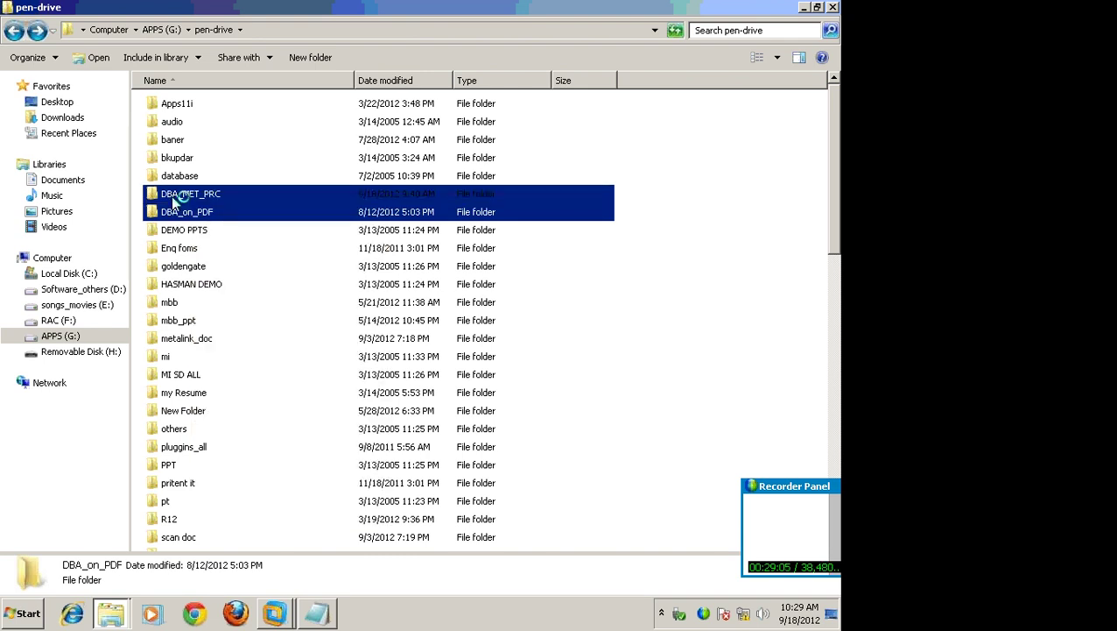
key("shift+Down")
left_click_drag(210, 217, 208, 197)
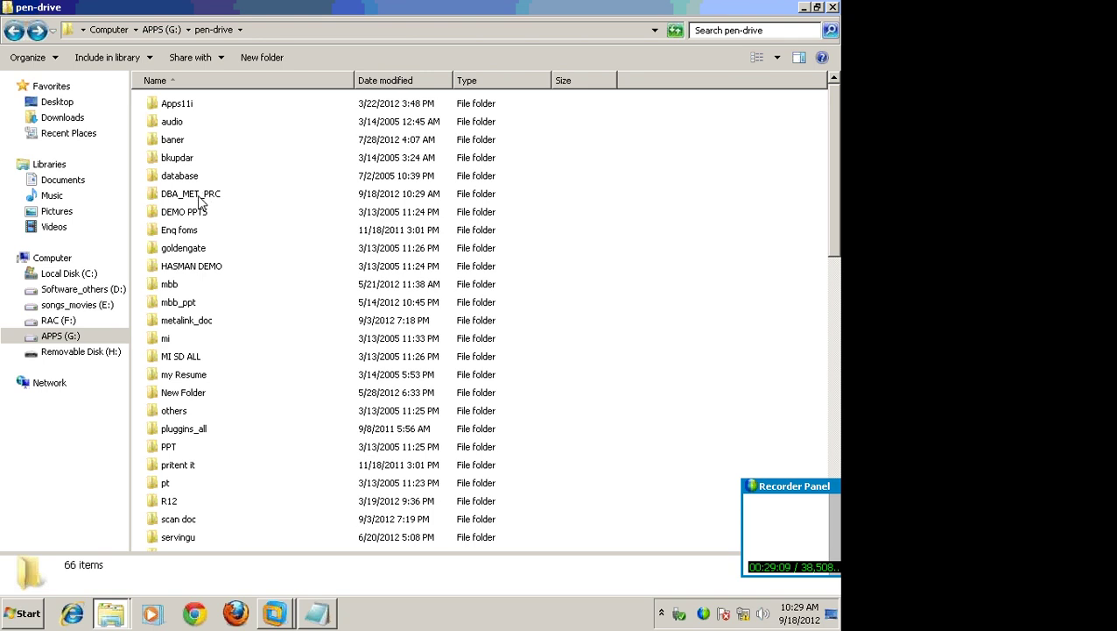
Check the contents of DBA_on_PDF inside DBA_MET_PRC and return to the parent folder.
double_click(197, 194)
double_click(187, 105)
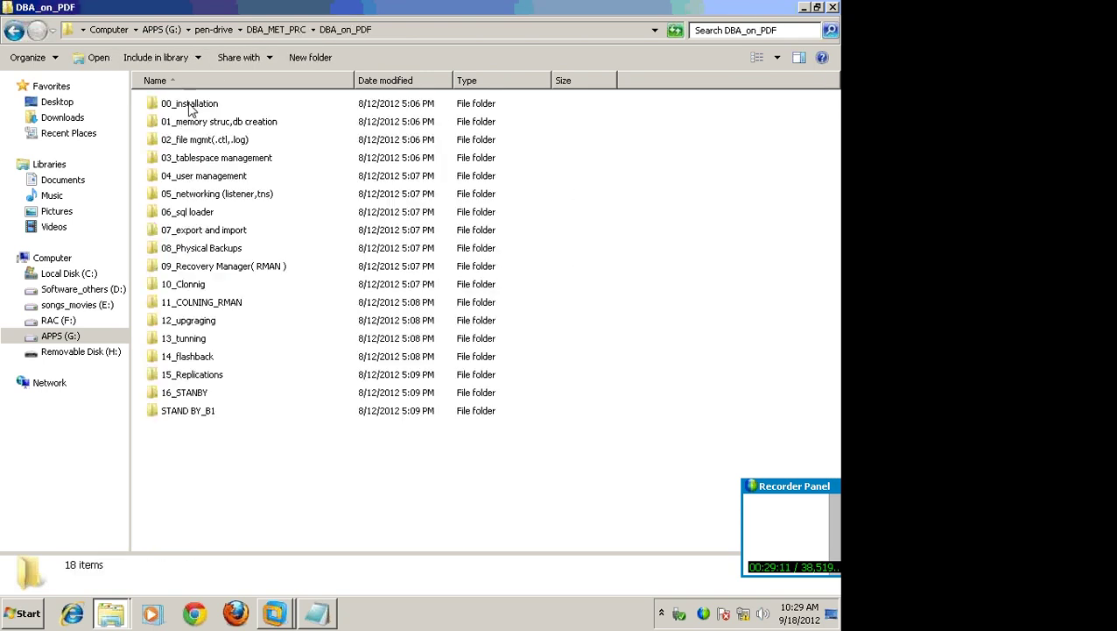
left_click(14, 31)
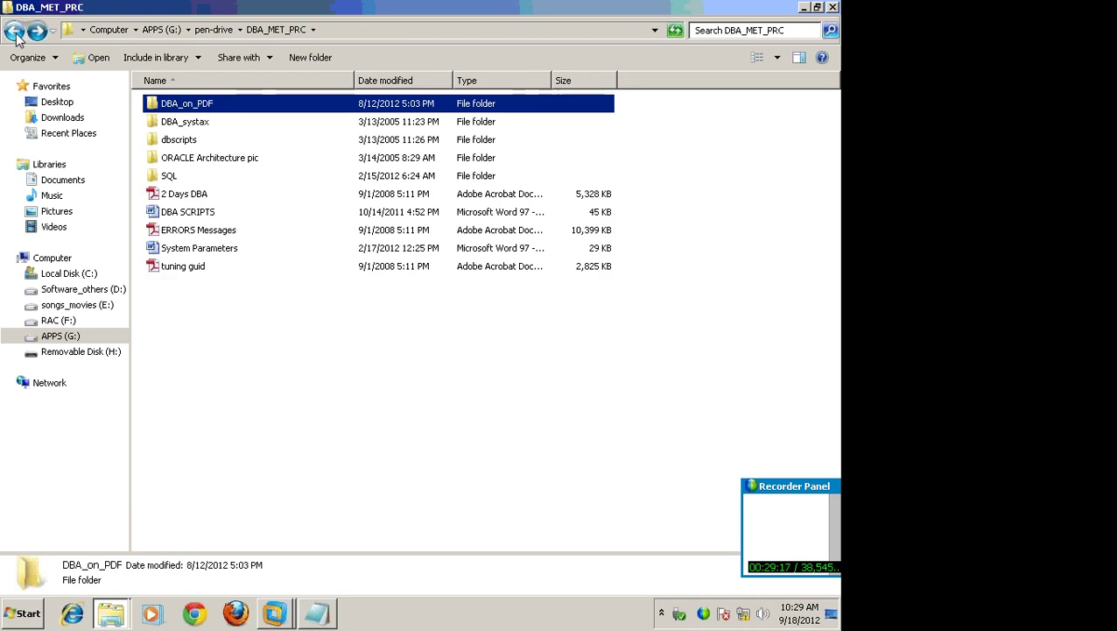
Move the DBA_systax folder out of DBA_MET_PRC into the parent pen-drive folder.
left_click(155, 121)
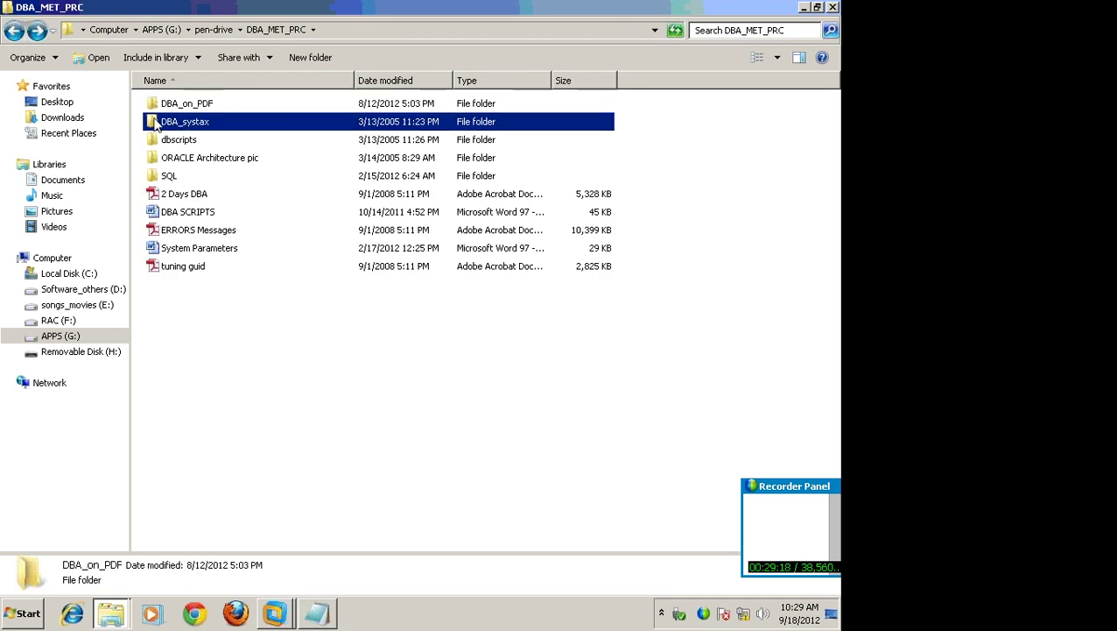
right_click(153, 119)
left_click(247, 355)
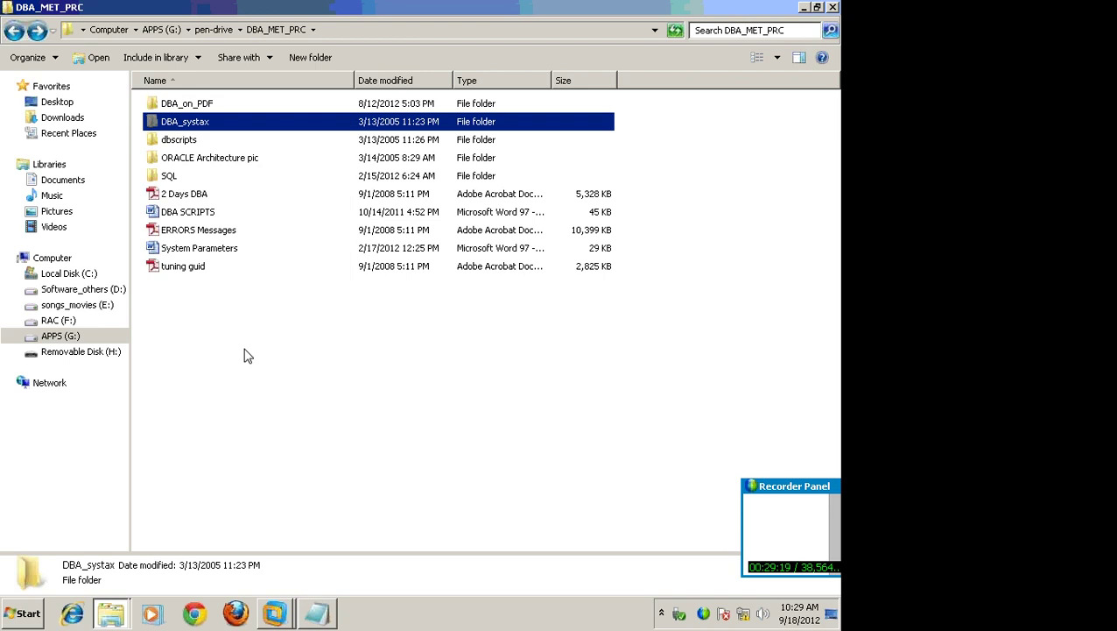
left_click(14, 32)
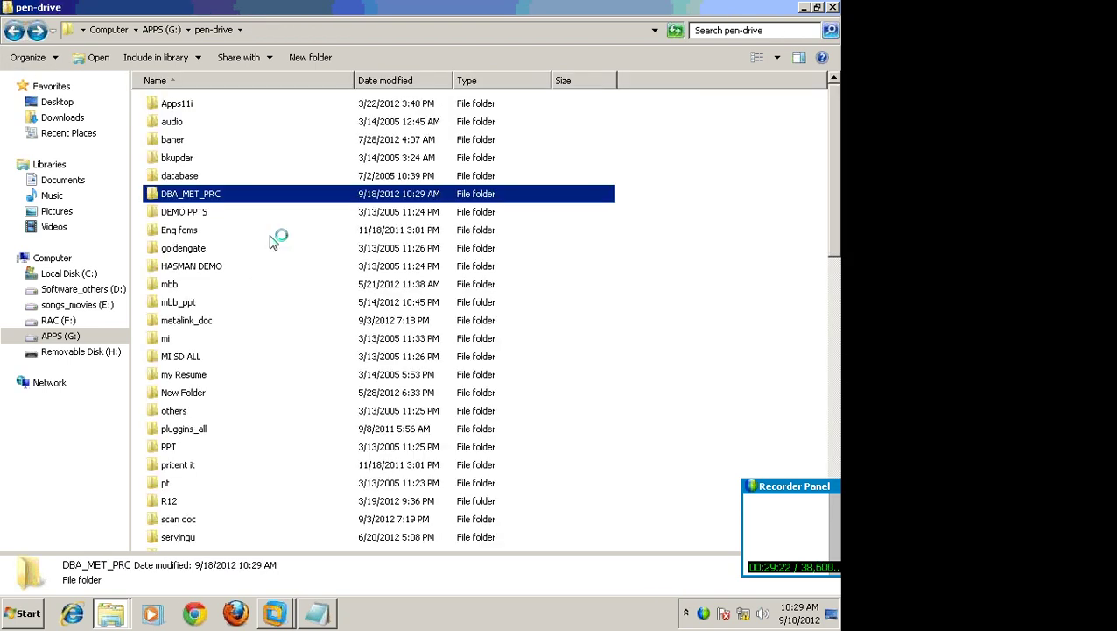
right_click(269, 227)
right_click(621, 205)
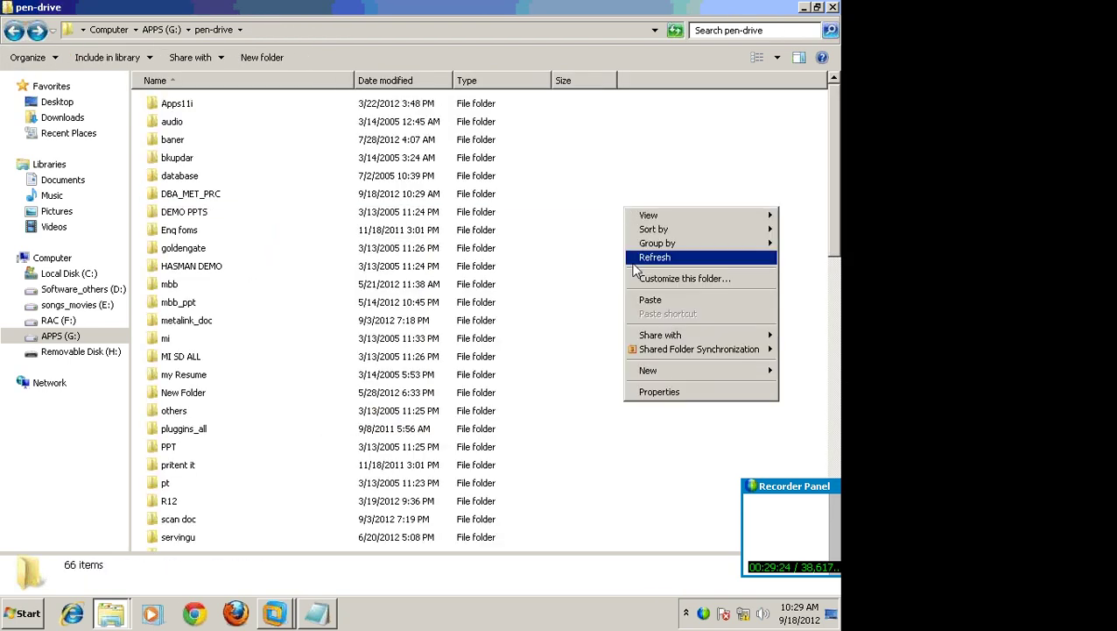
left_click(650, 300)
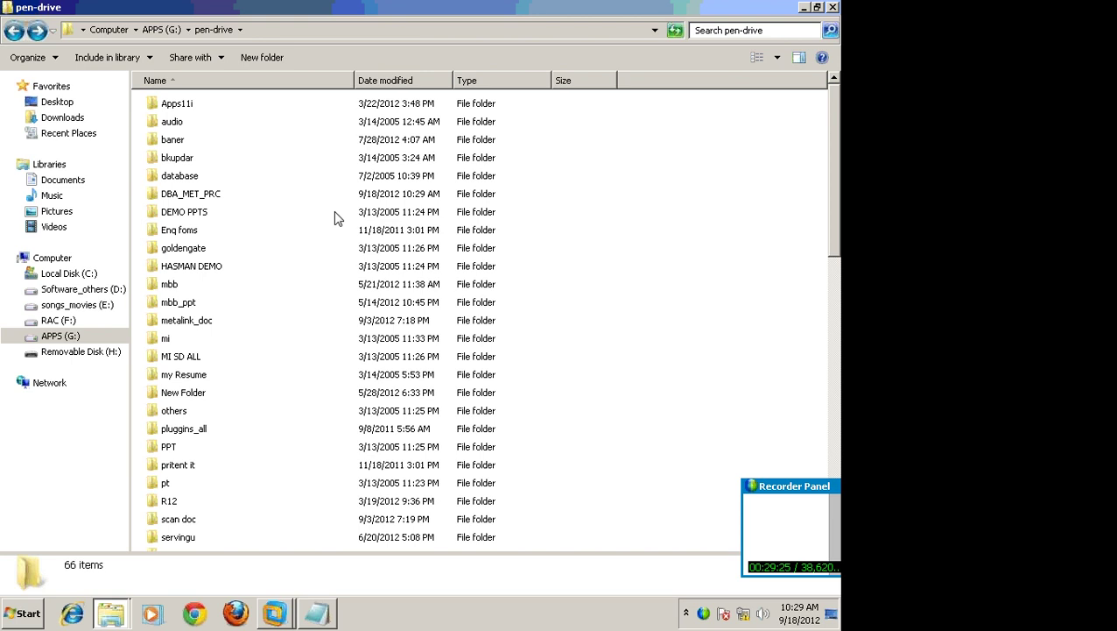
Check the remaining contents of DBA_MET_PRC and its dbscripts folder, and return to the pen-drive folder.
double_click(166, 194)
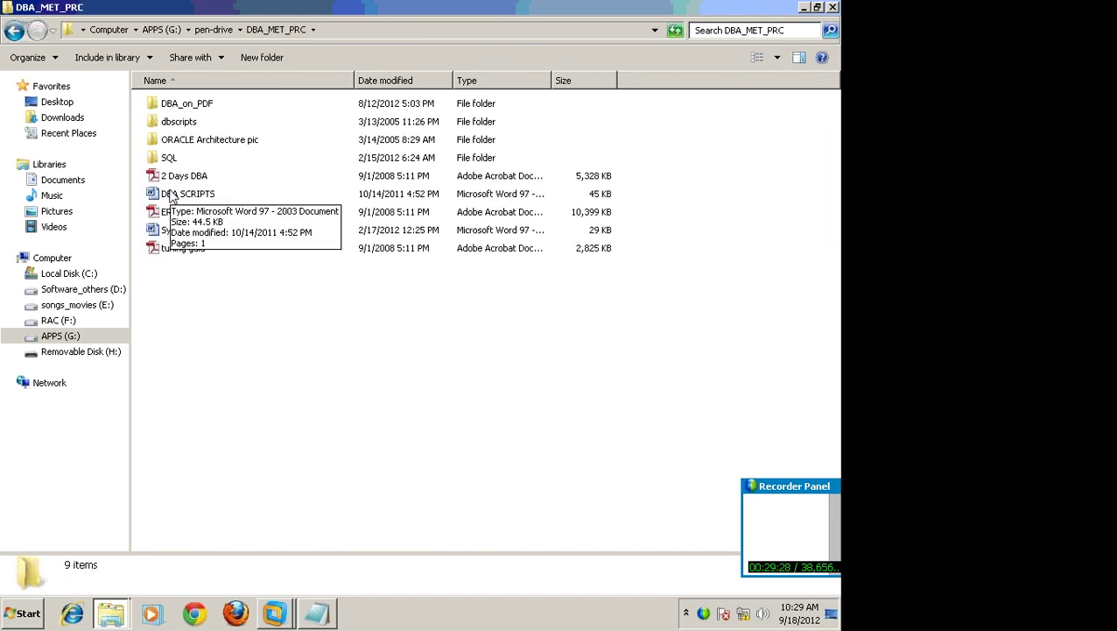
double_click(166, 122)
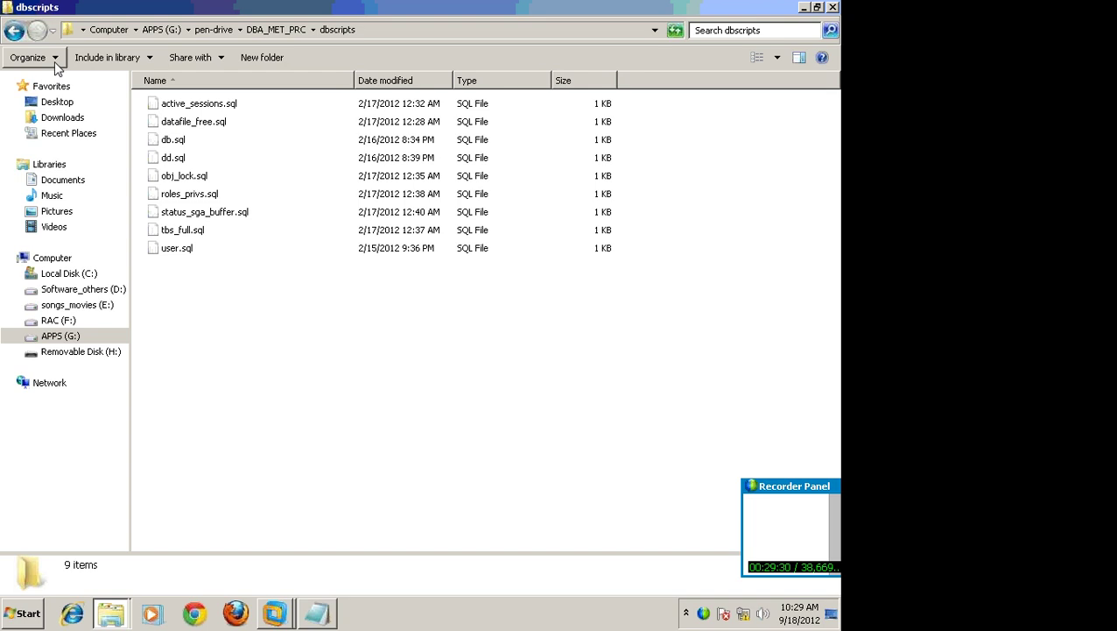
left_click(14, 30)
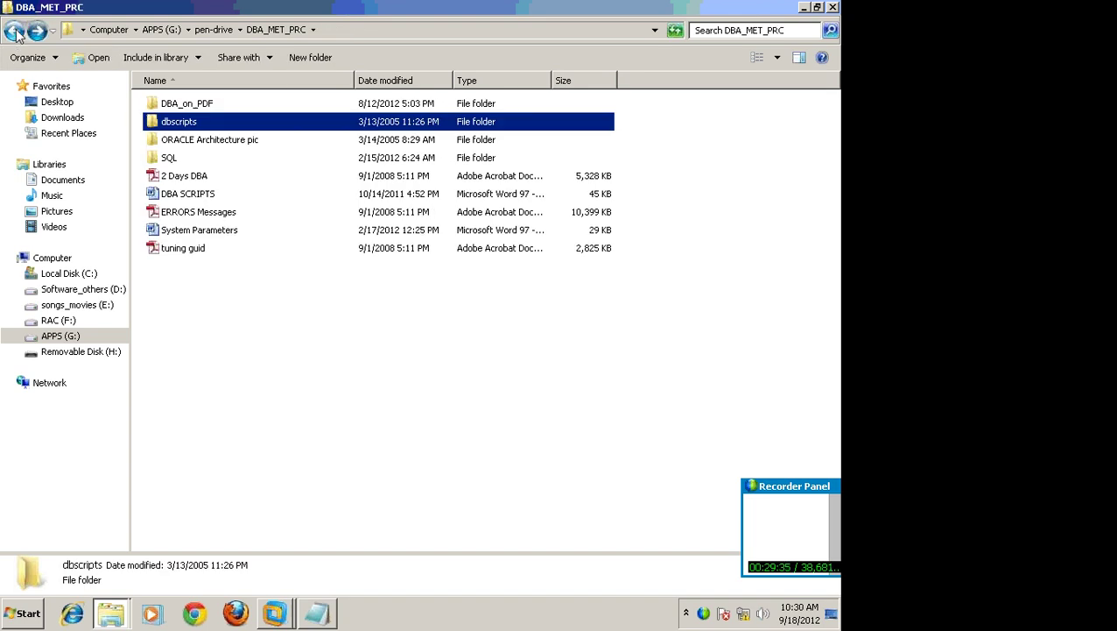
left_click(16, 33)
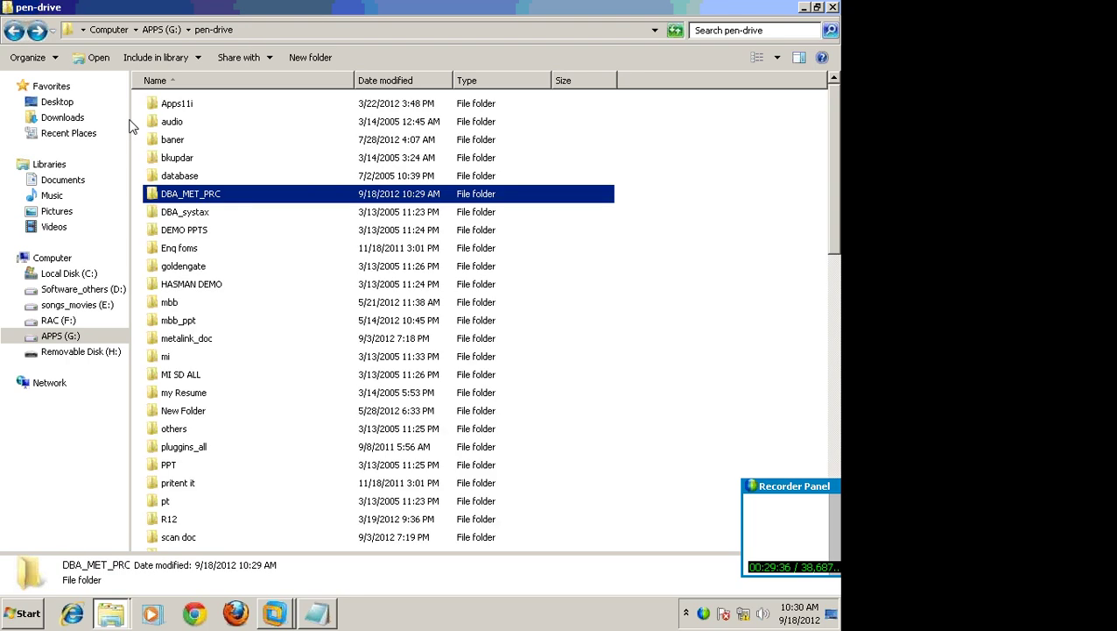
Send a copy of the DBA_MET_PRC folder to Removable Disk (H:).
right_click(193, 197)
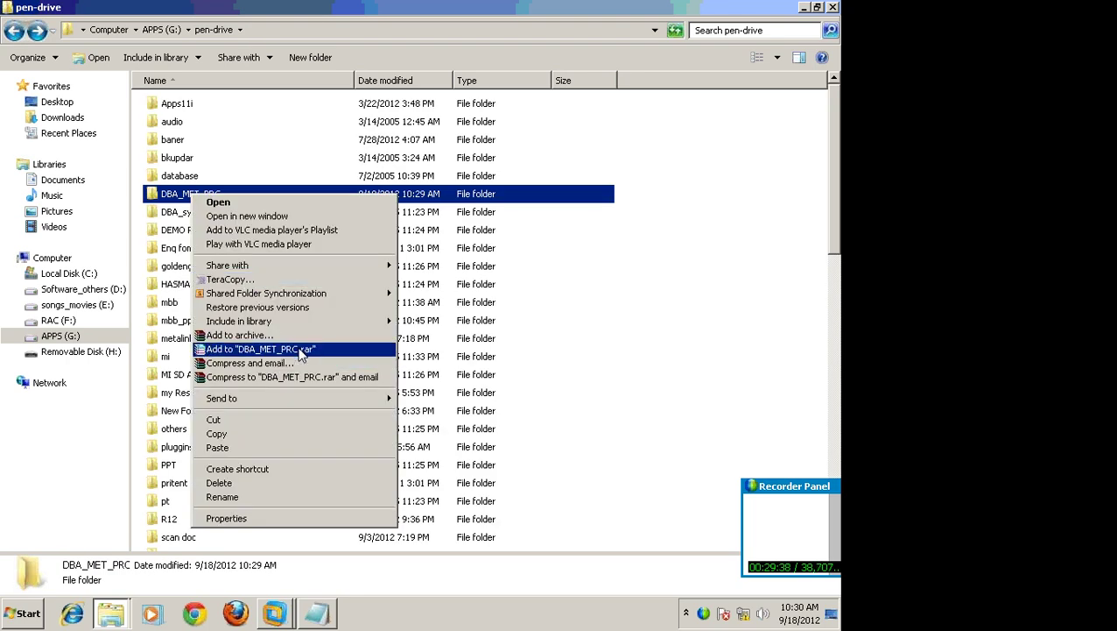
mouse_move(296, 401)
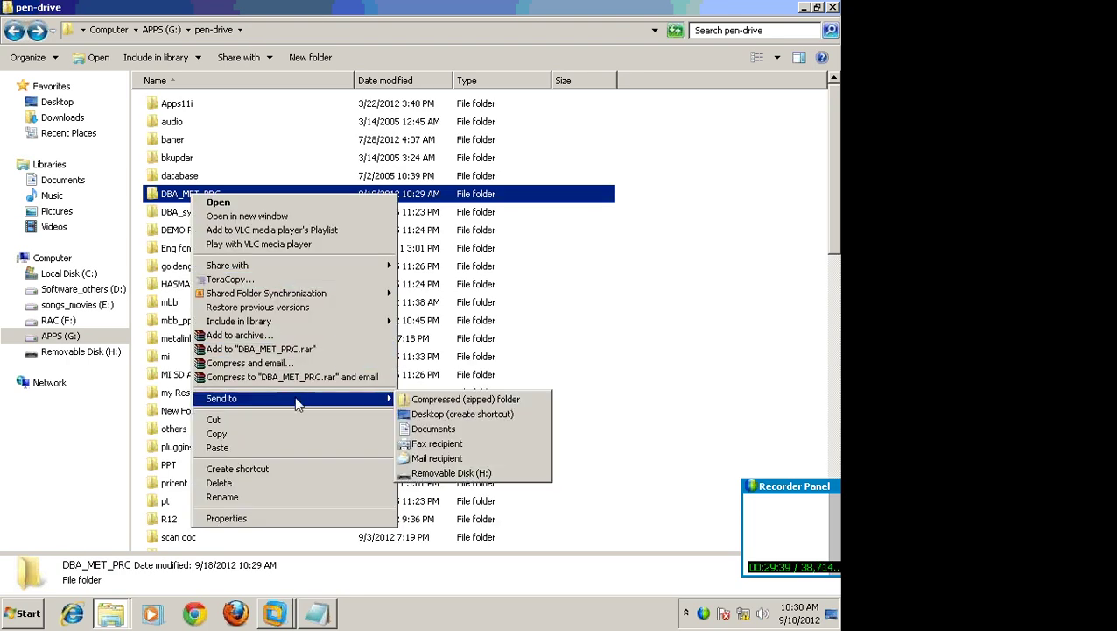
left_click(451, 473)
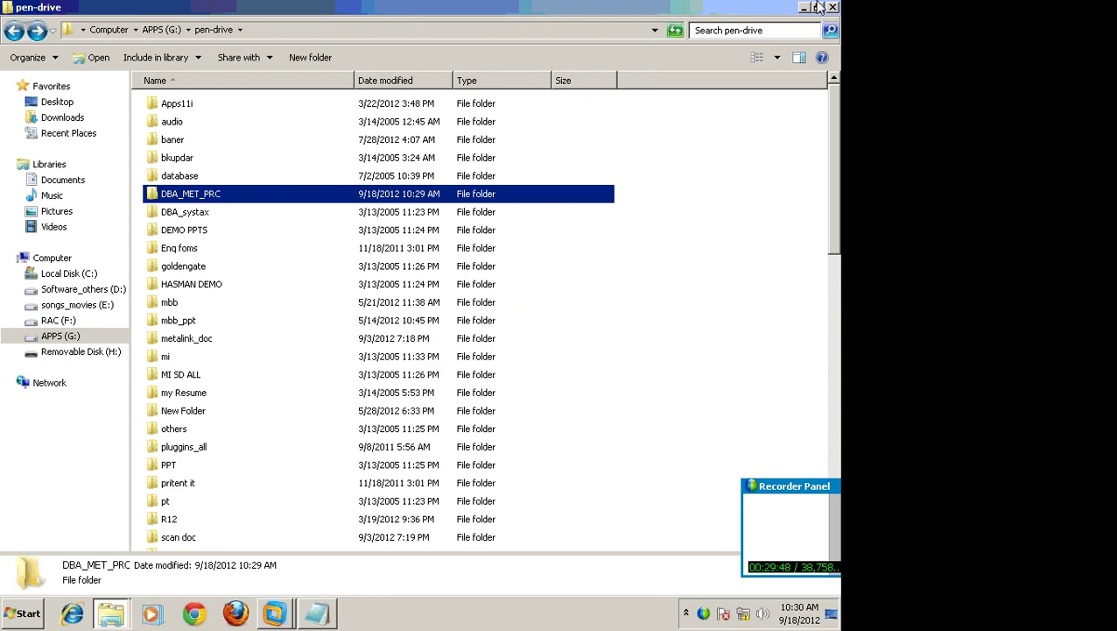
Send a copy of the linux_instal WebEx recording from the Videos library to Removable Disk (H:).
left_click(53, 228)
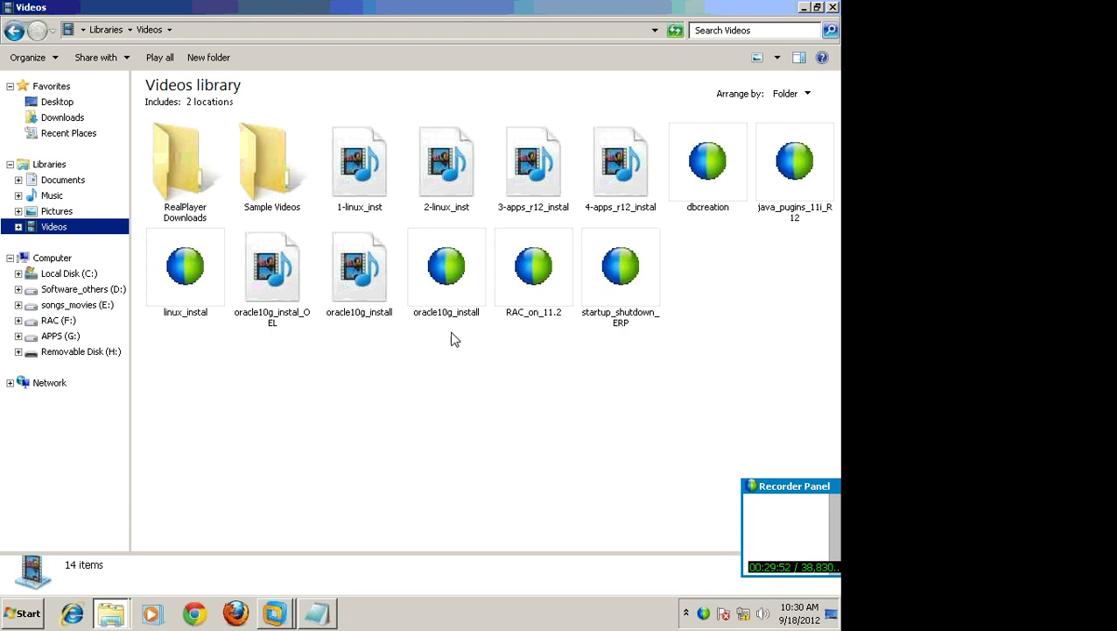
left_click(435, 304)
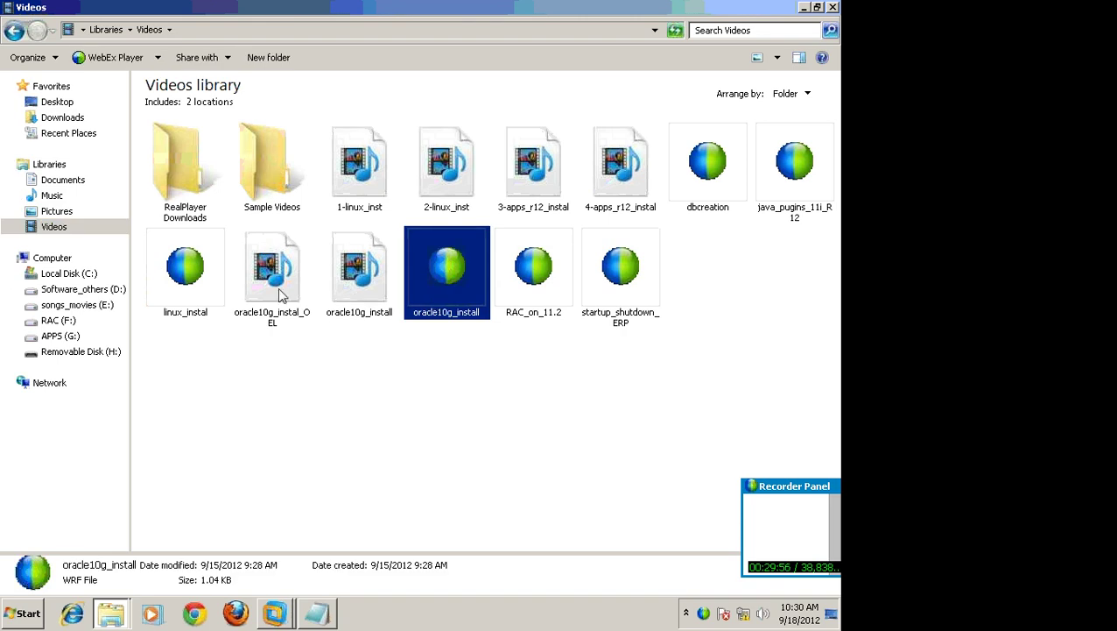
left_click(200, 296)
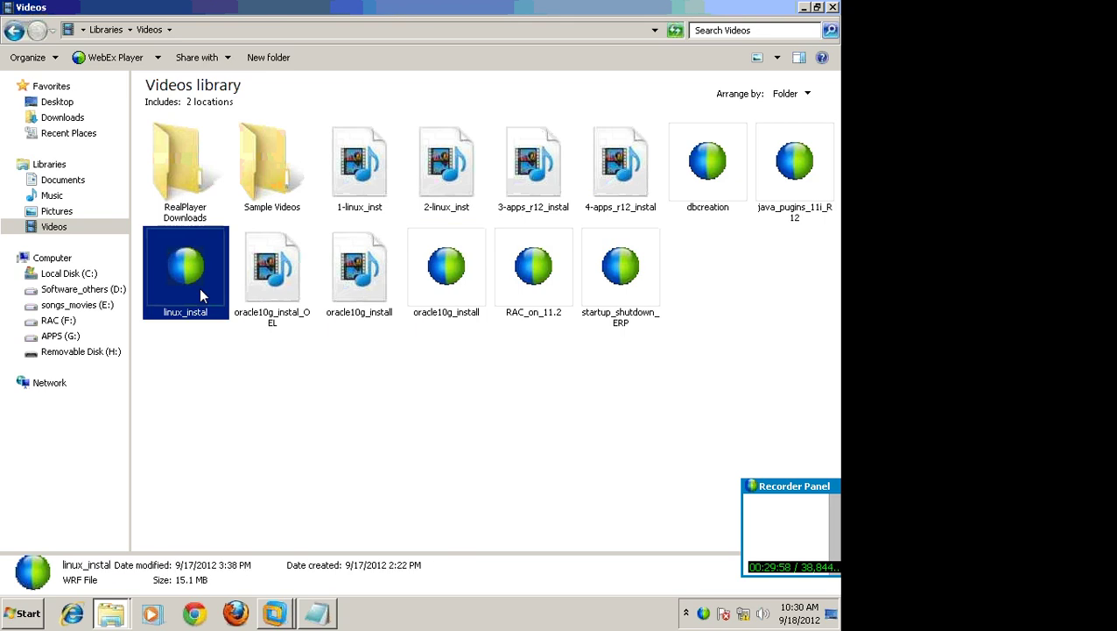
right_click(199, 292)
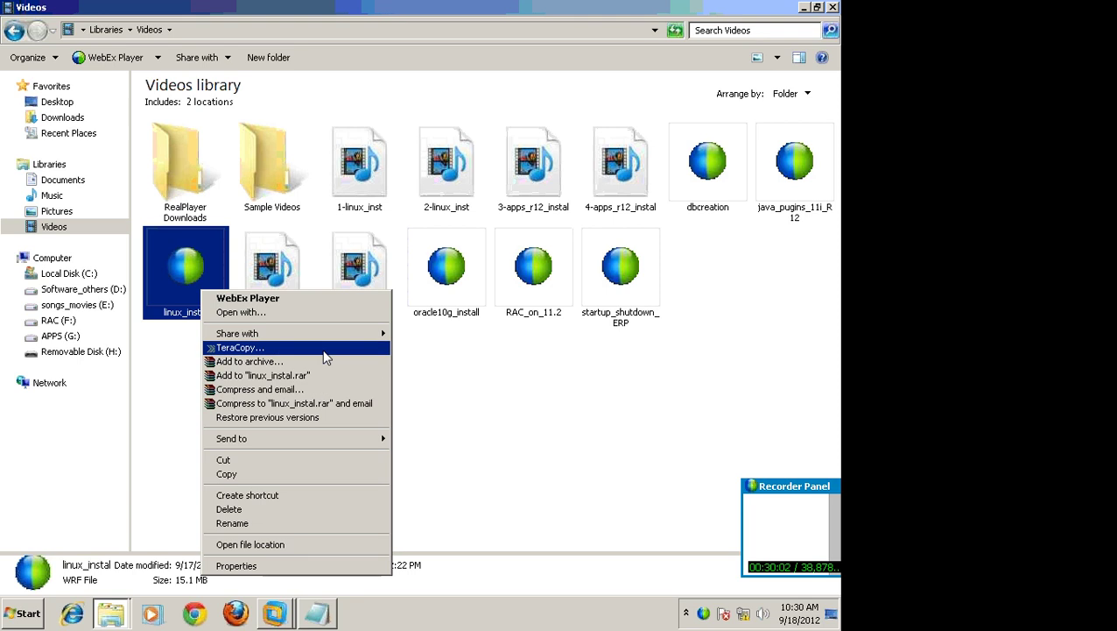
mouse_move(342, 438)
left_click(443, 515)
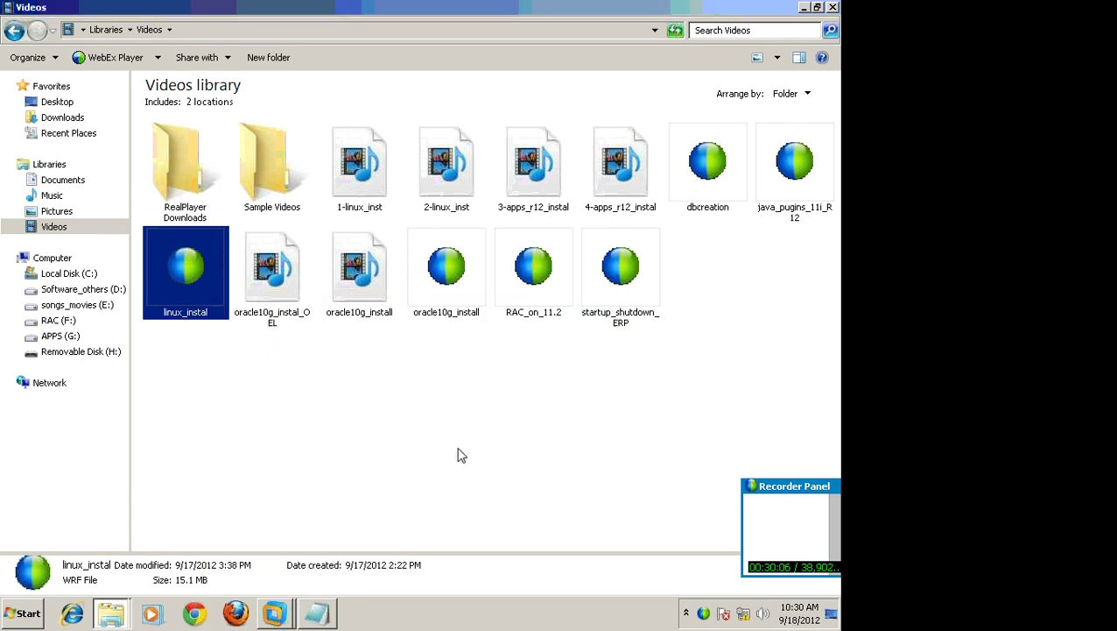
Preview the oracle10g_install AVI video in VLC media player, skipping ahead to about 10:32, and close the player.
left_click(379, 300)
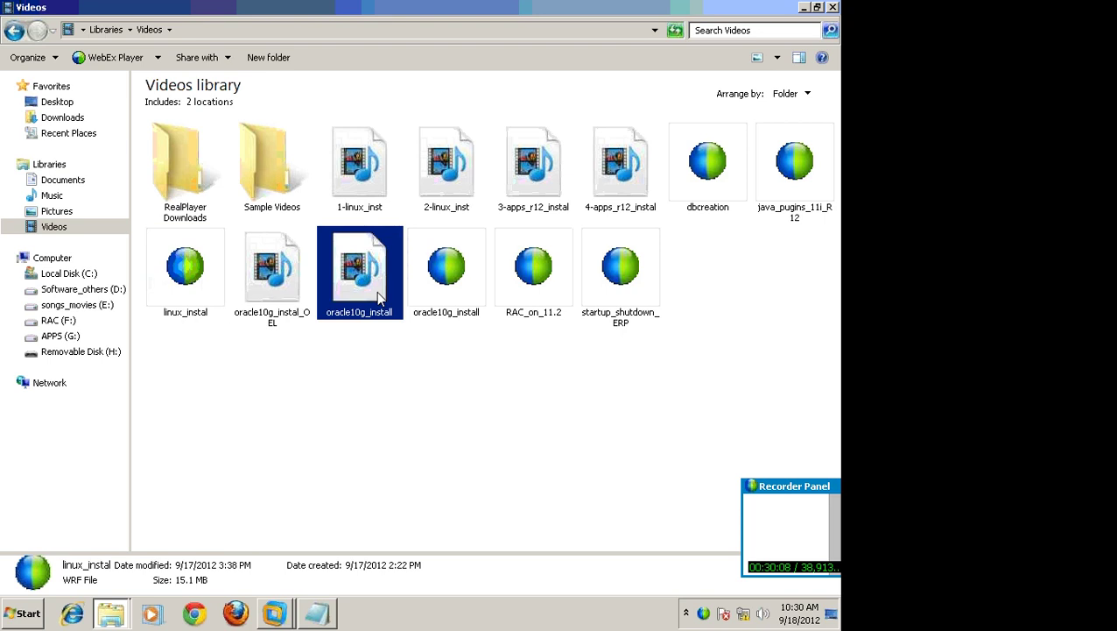
right_click(379, 282)
mouse_move(525, 331)
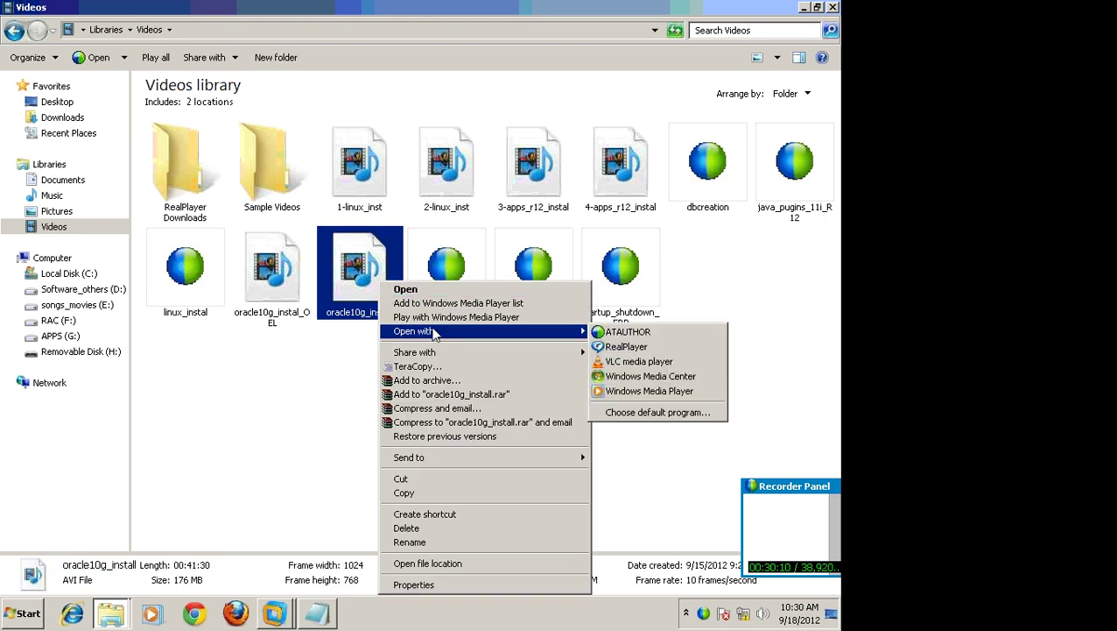
left_click(637, 366)
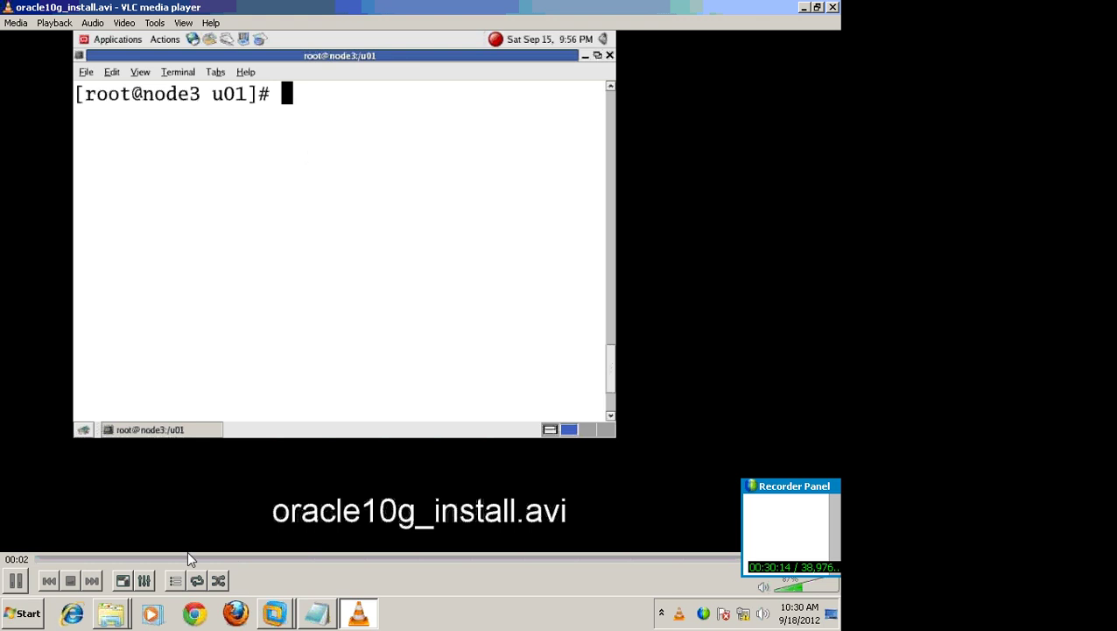
left_click(56, 556)
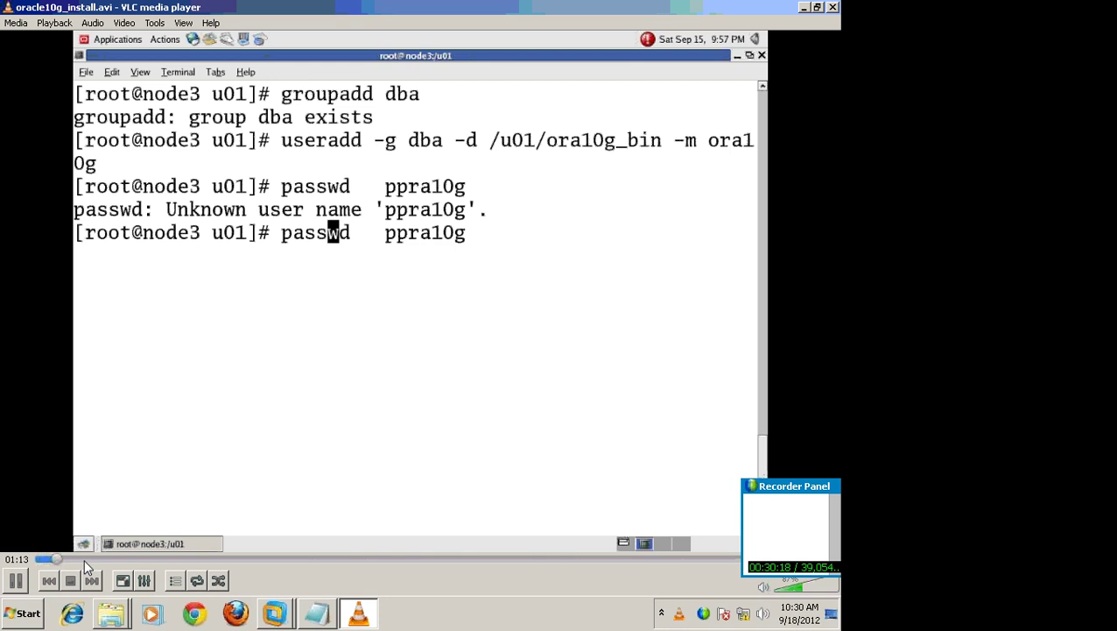
left_click(85, 557)
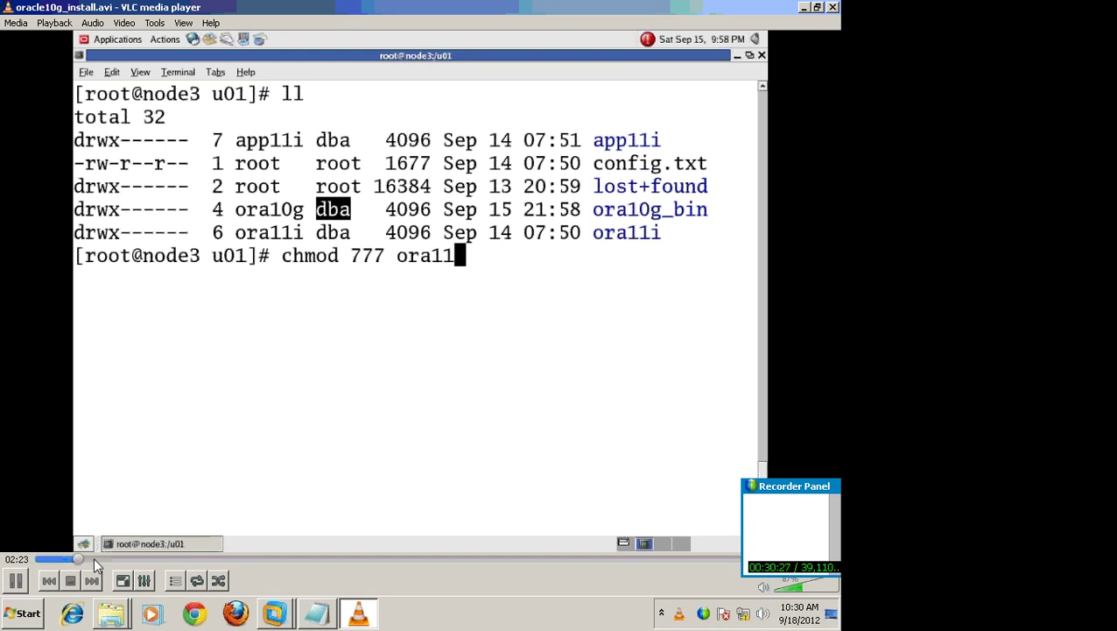
left_click(96, 558)
left_click_drag(99, 557, 230, 561)
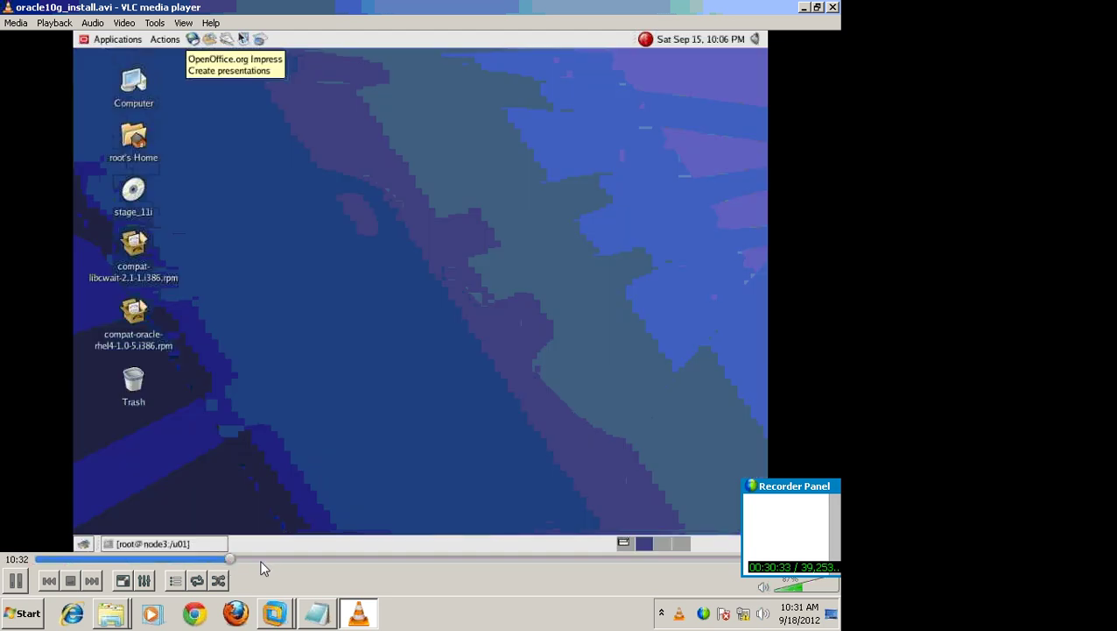
left_click(832, 7)
Send a copy of the oracle10g_install AVI video to Removable Disk (H:) and move the copy progress window lower.
right_click(368, 281)
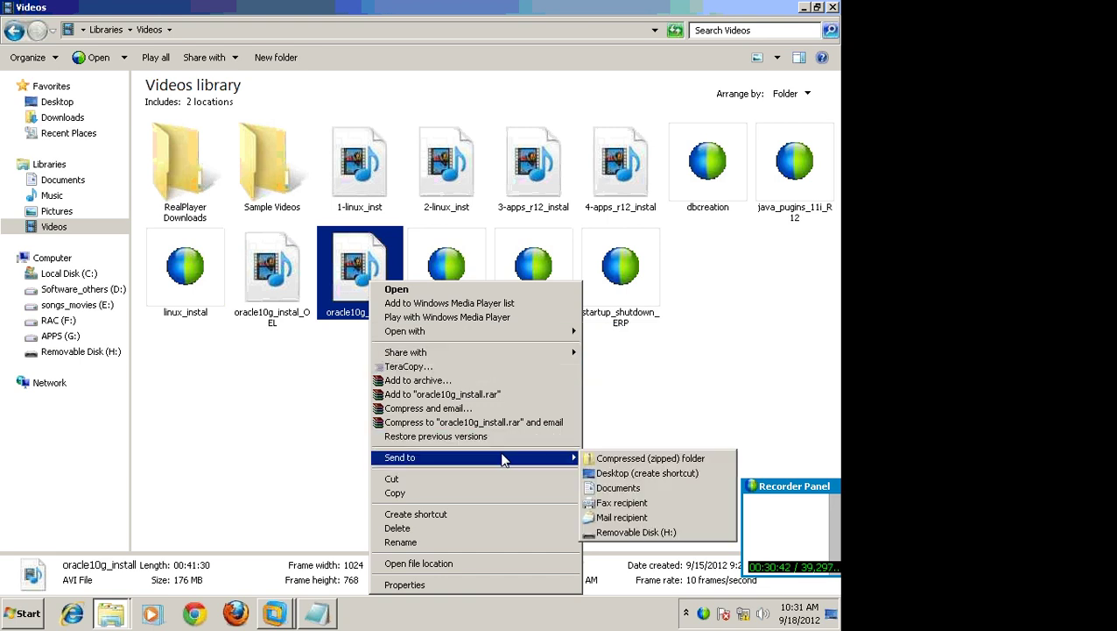
left_click(613, 528)
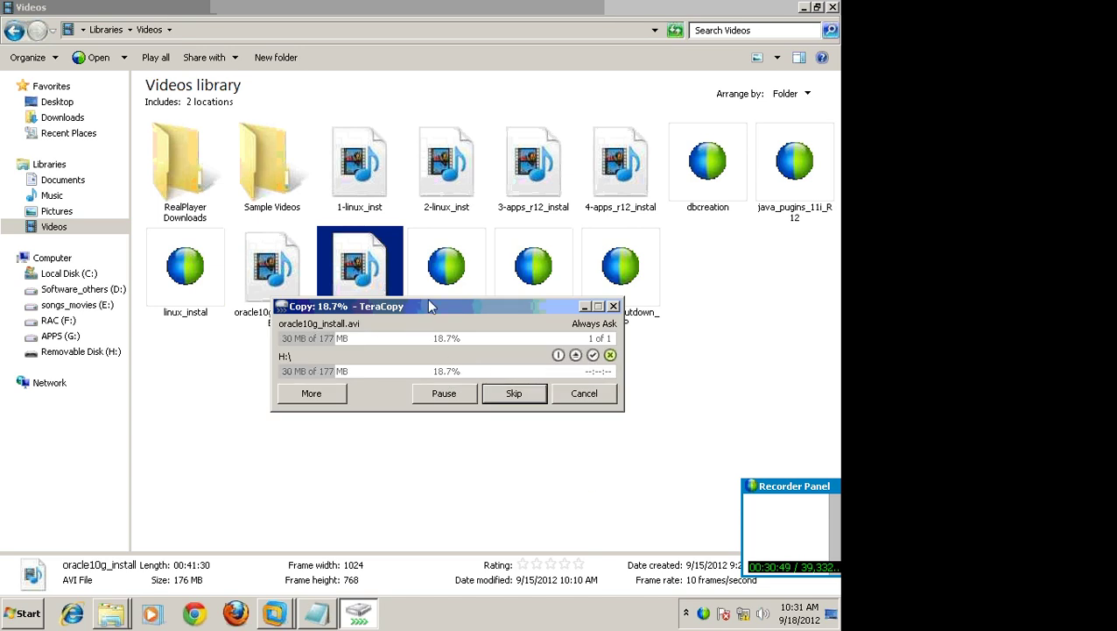
left_click_drag(428, 300, 475, 401)
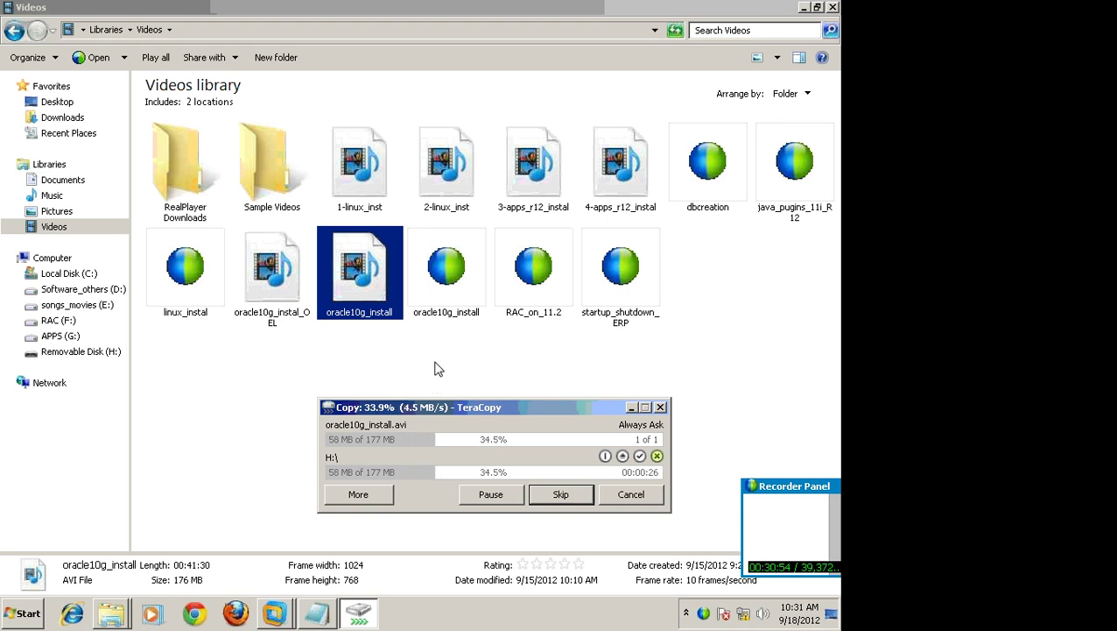
Switch to the linux_oracle_node1 virtual machine and move the copy window off the ATLAS database creation progress.
left_click(274, 613)
left_click(280, 578)
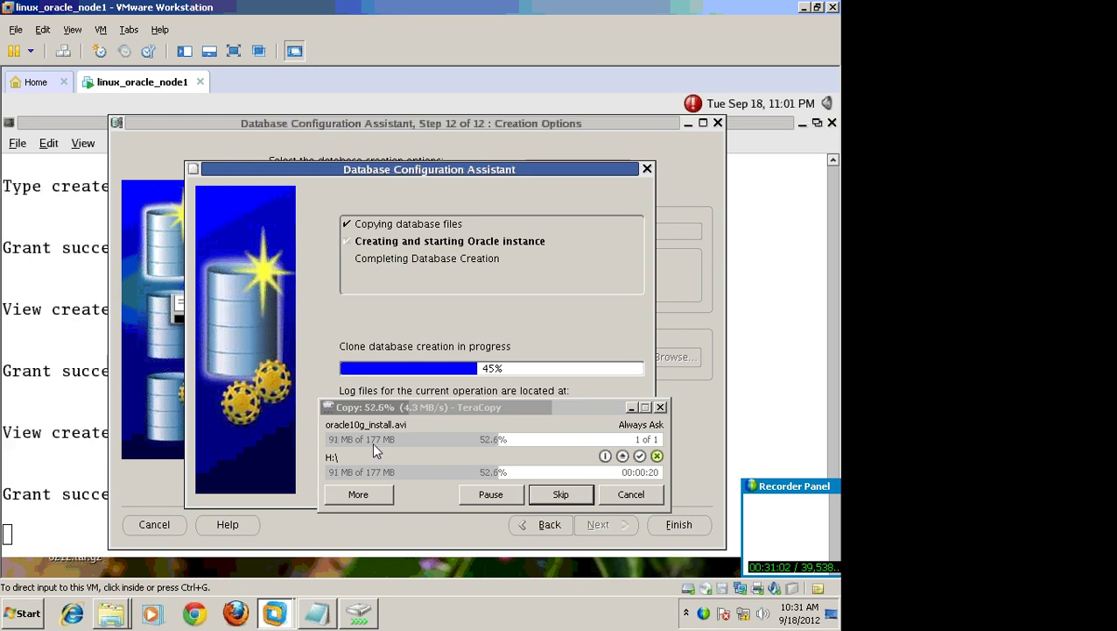
left_click(437, 415)
left_click_drag(436, 415, 496, 582)
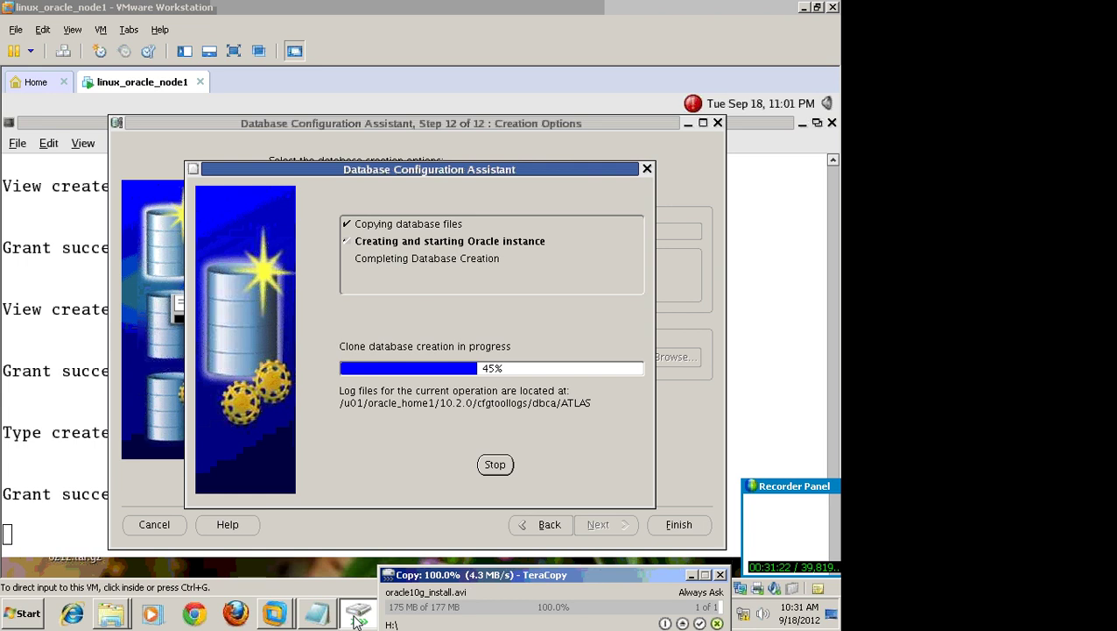
Close the untitled Notepad notes on database creation steps, saving them to the Desktop as a text document named dc.
left_click(323, 613)
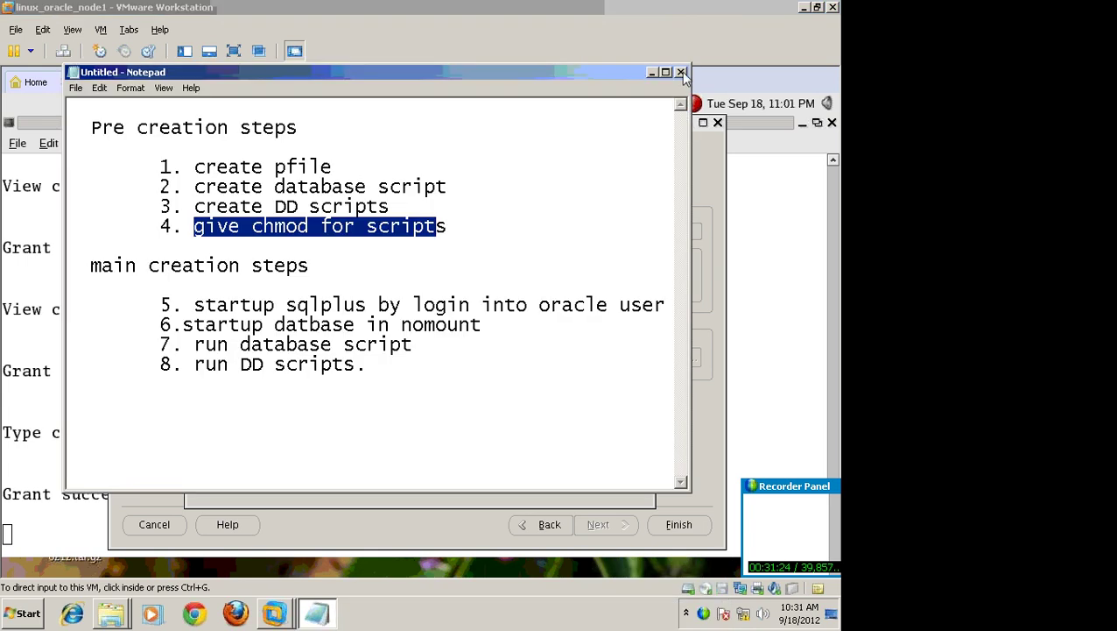
left_click(681, 72)
left_click(393, 312)
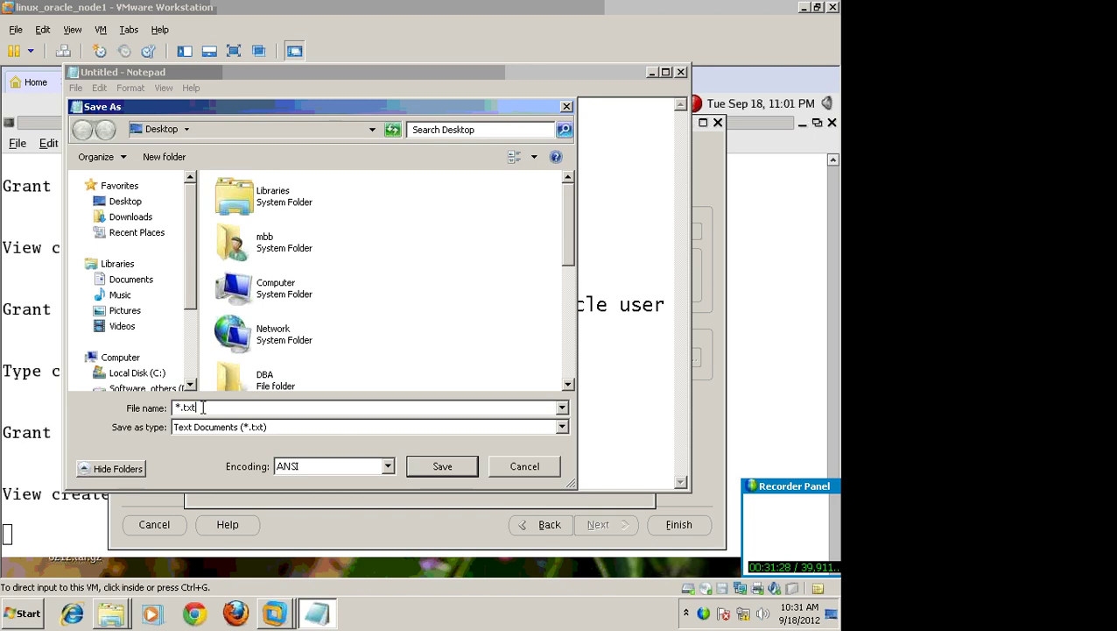
type("start")
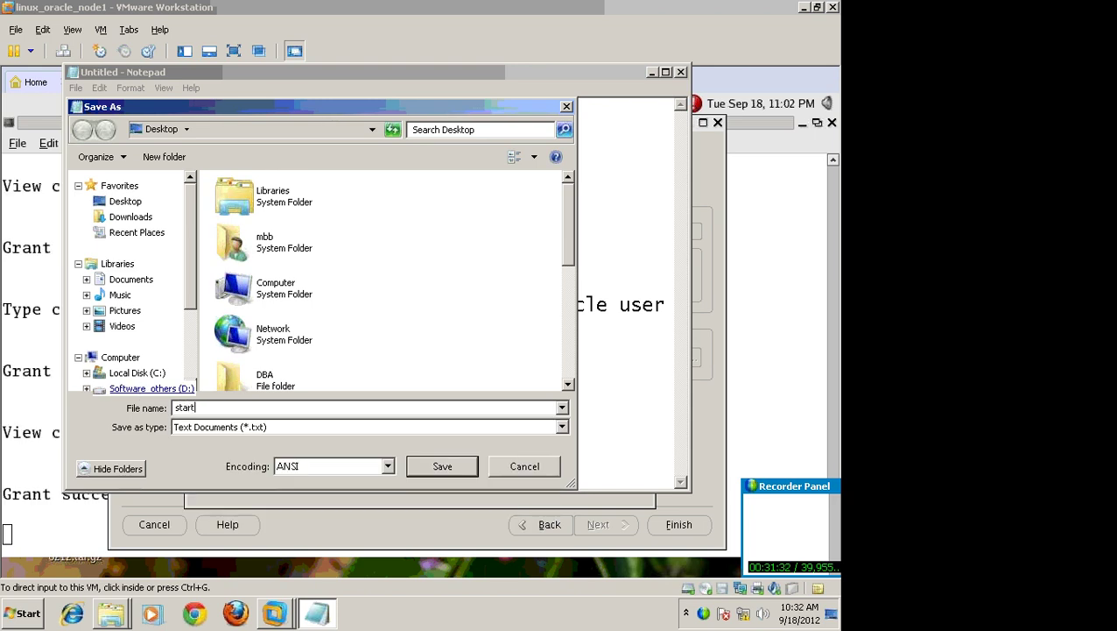
key("BackSpace")
key("BackSpace")
key("BackSpace")
key("BackSpace")
key("BackSpace")
type("dc")
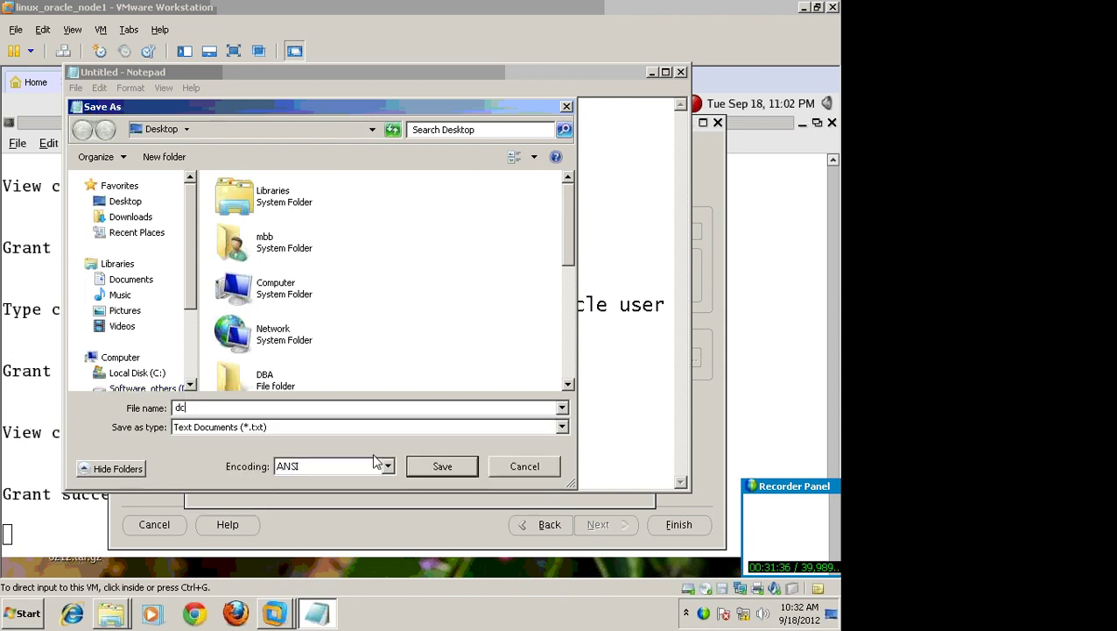
left_click(463, 466)
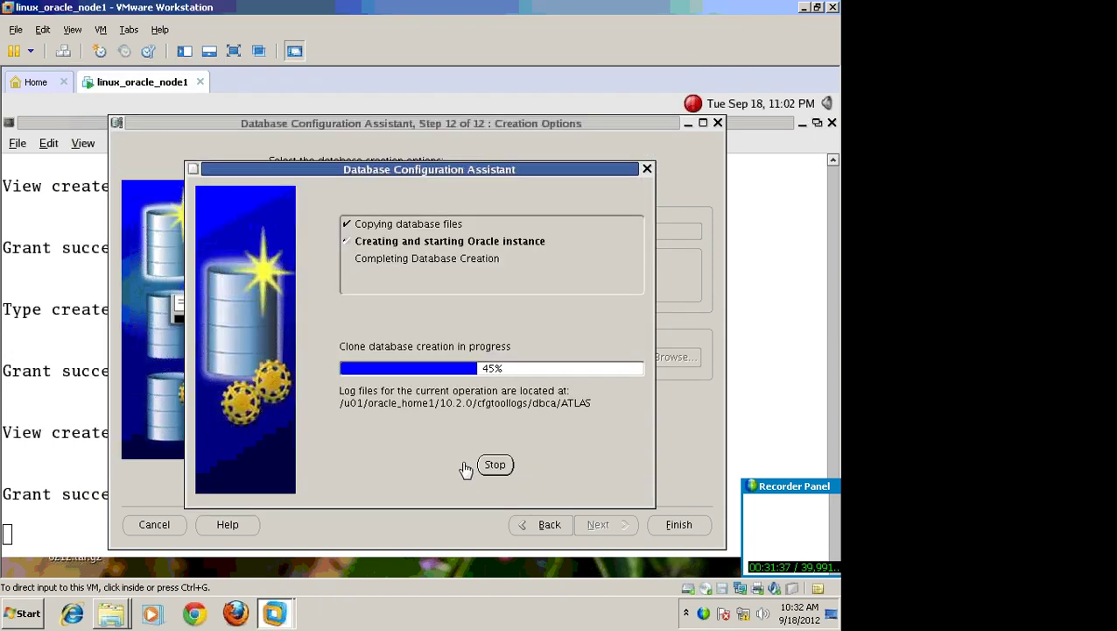
Close both open Videos library windows.
left_click(123, 617)
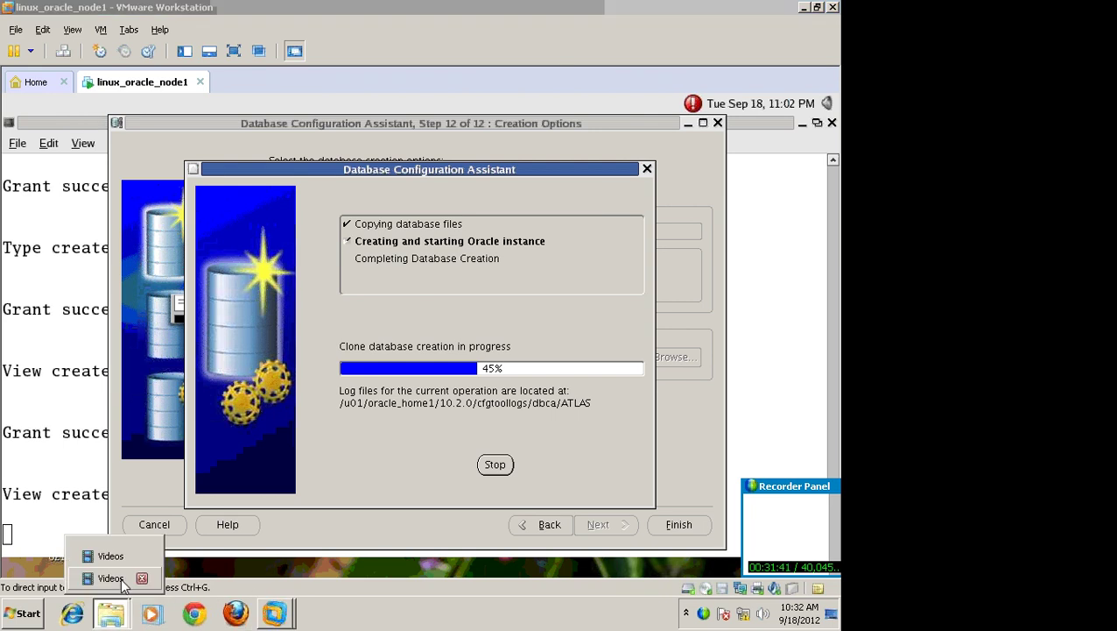
left_click(118, 557)
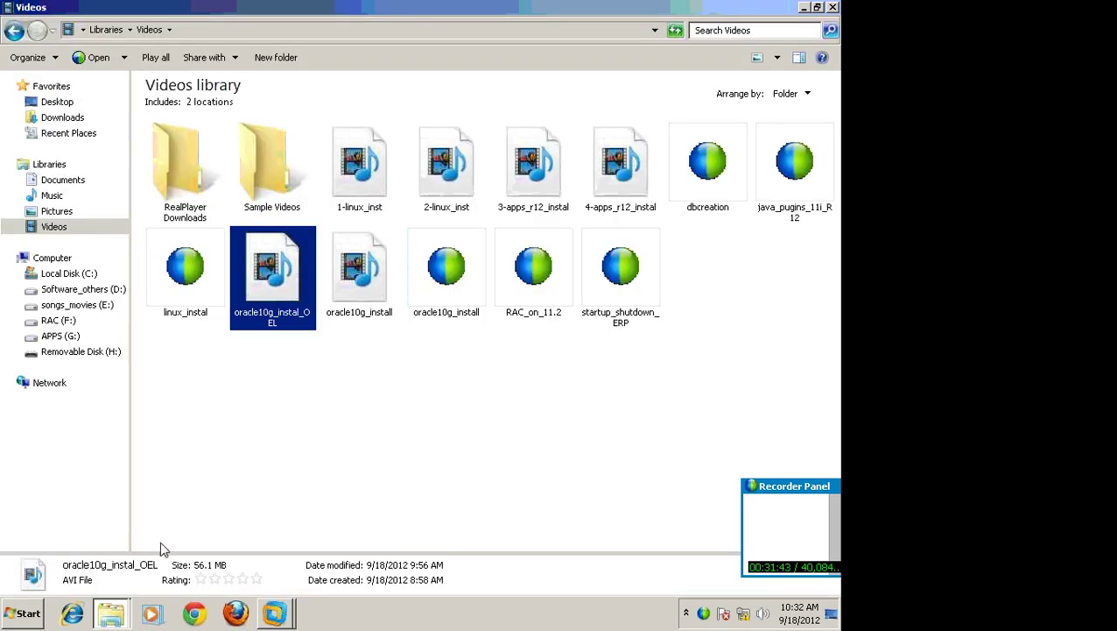
left_click(832, 8)
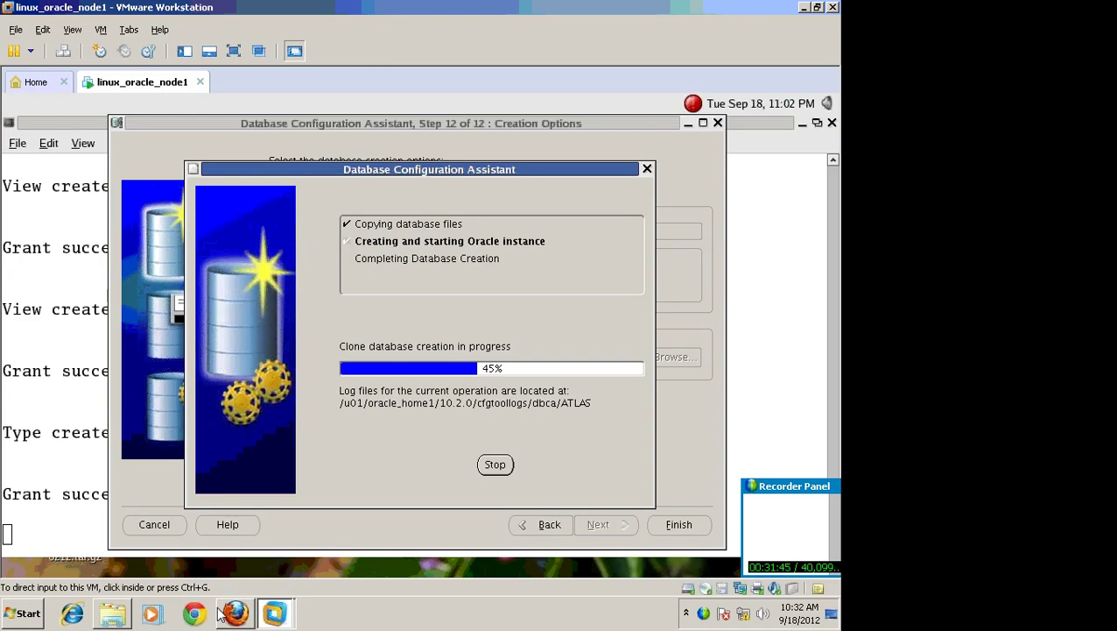
left_click(124, 620)
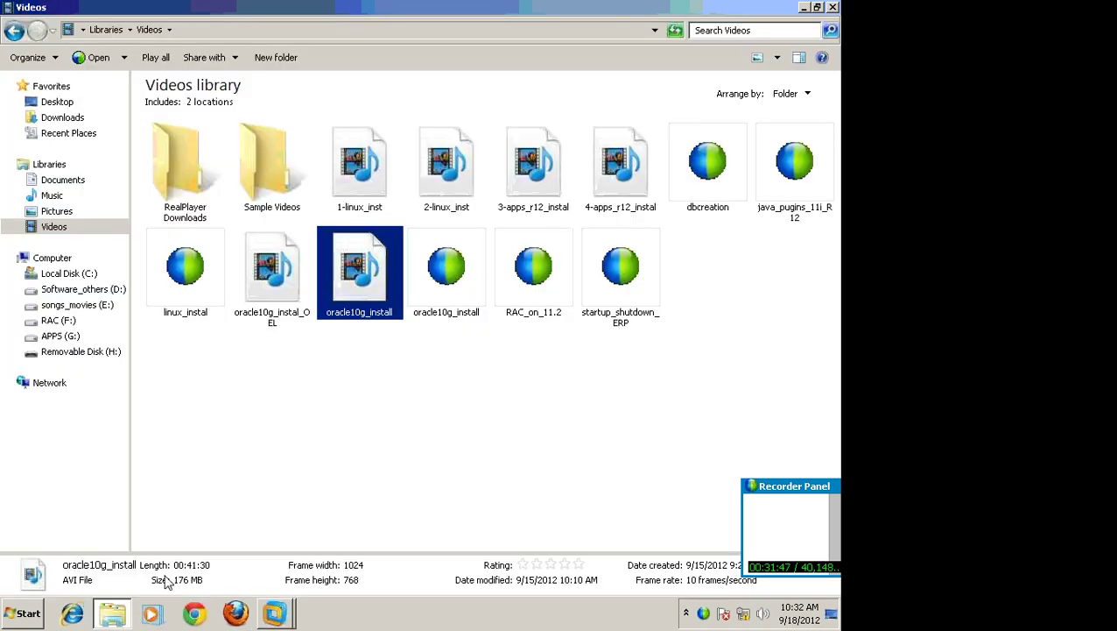
left_click(832, 9)
Browse the contents of the RAC (F:) and Software_others (D:) drives and close the file browser.
left_click(25, 612)
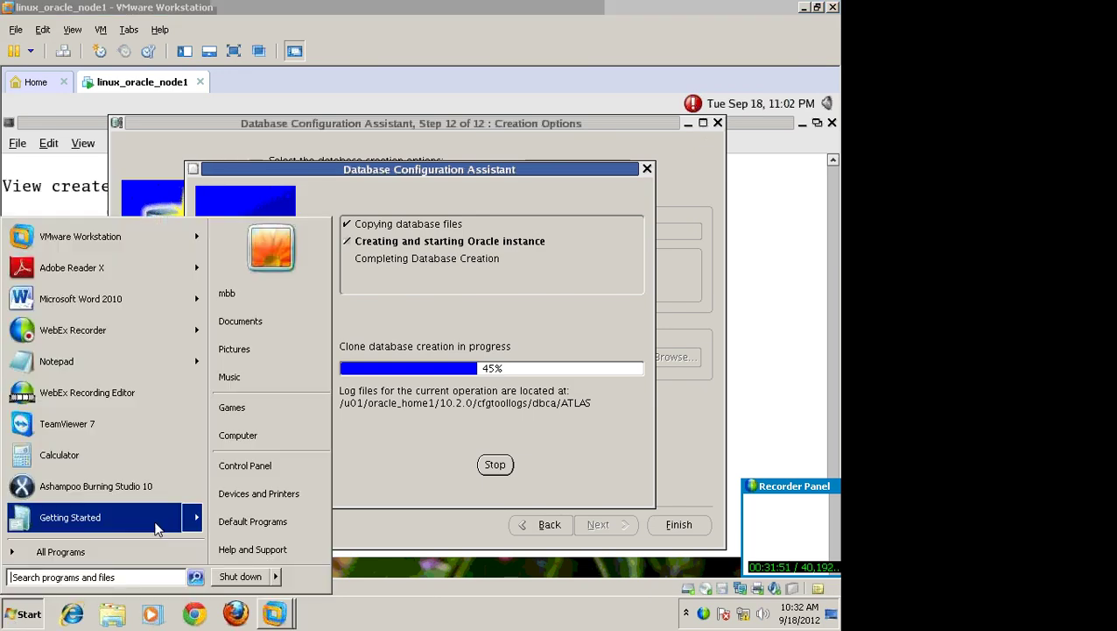
left_click(268, 448)
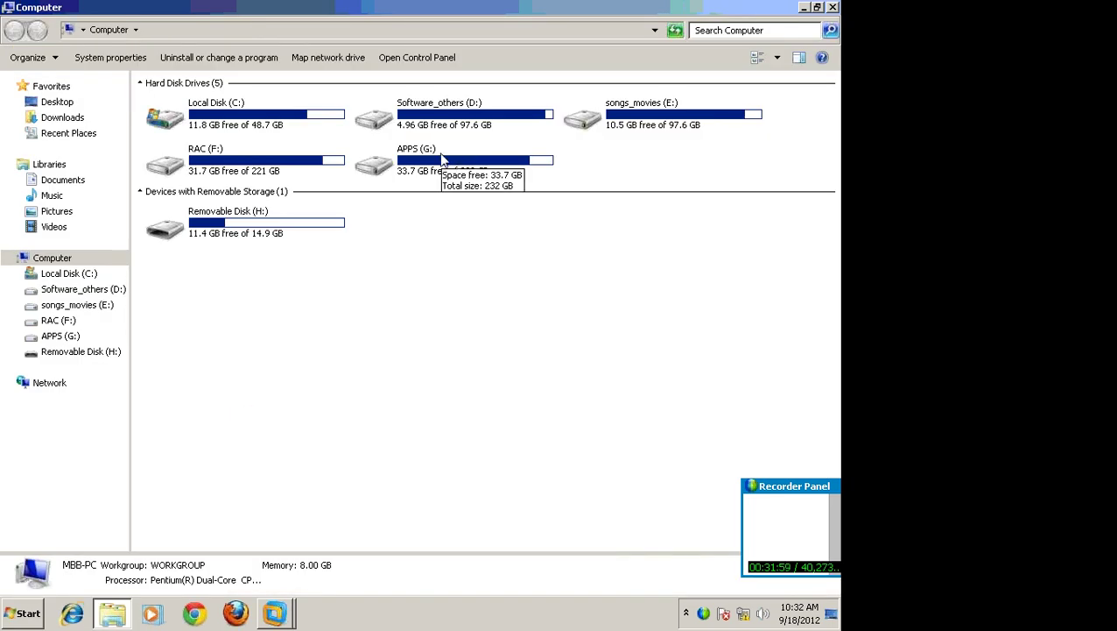
double_click(266, 167)
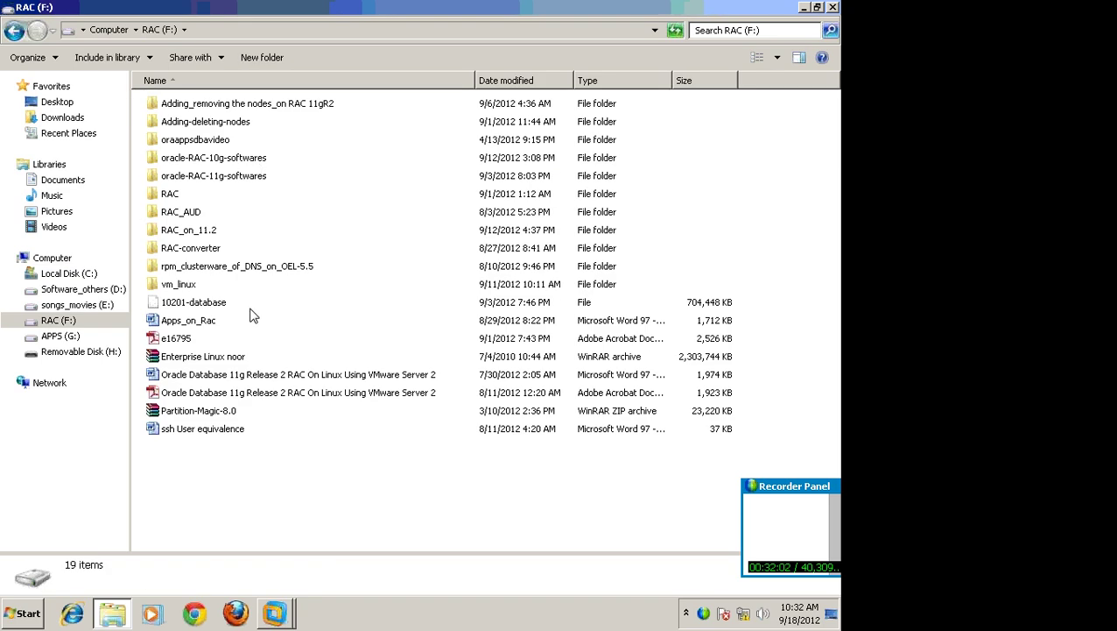
left_click(16, 31)
double_click(486, 113)
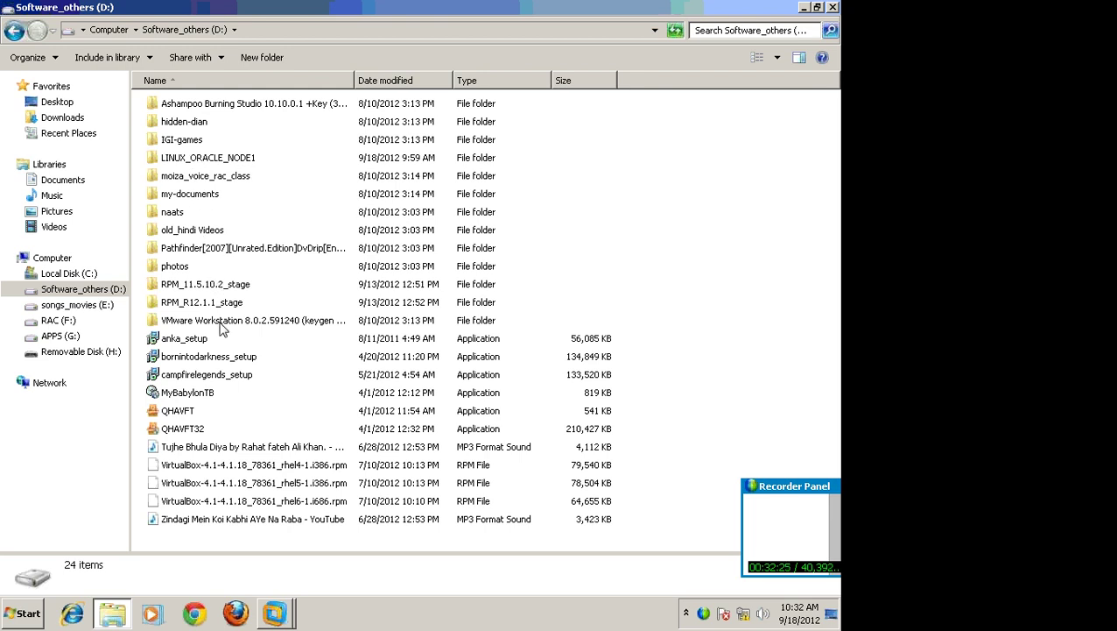
left_click(833, 7)
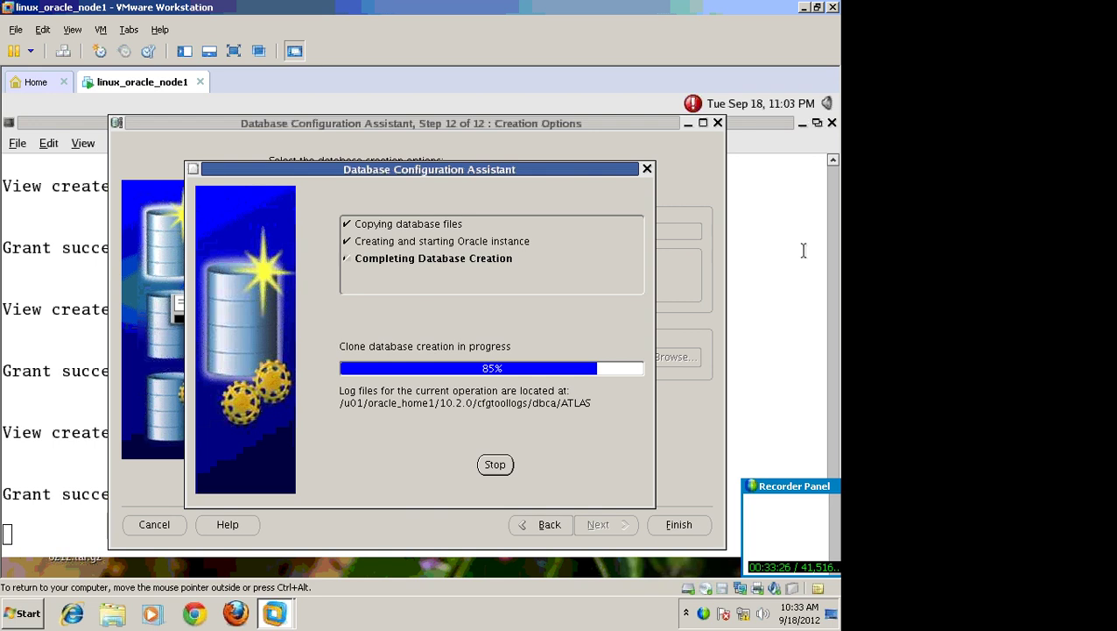
Check the terminal sessions and the ATLAS database creation progress, and bring the terminal running the data dictionary scripts to the front.
key("alt+Tab")
key("alt+Tab")
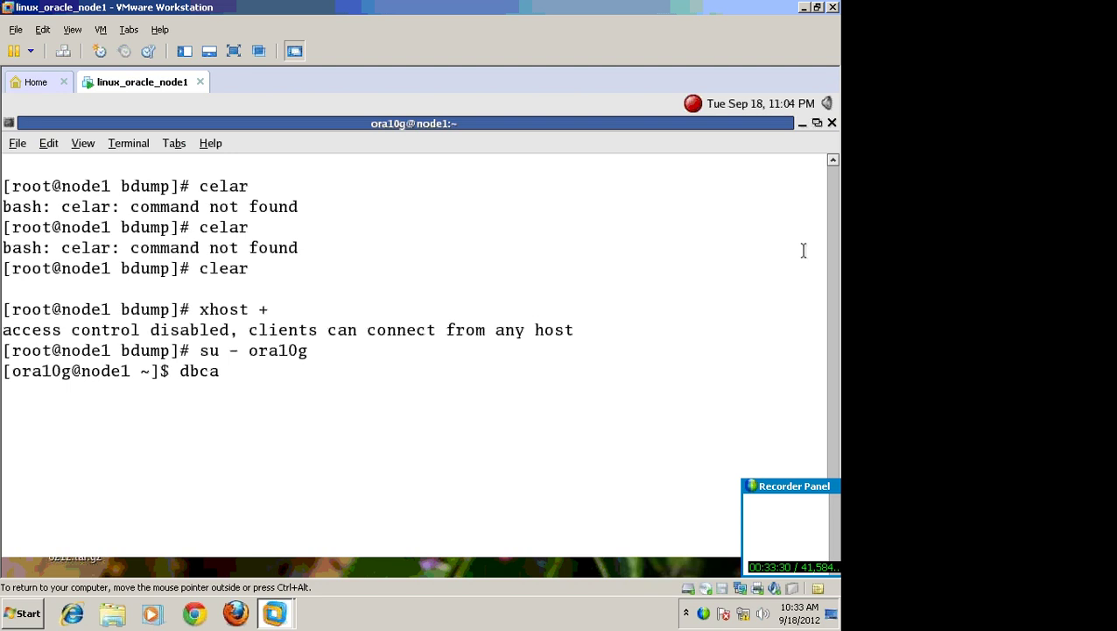
key("alt+Tab")
key("alt+Tab")
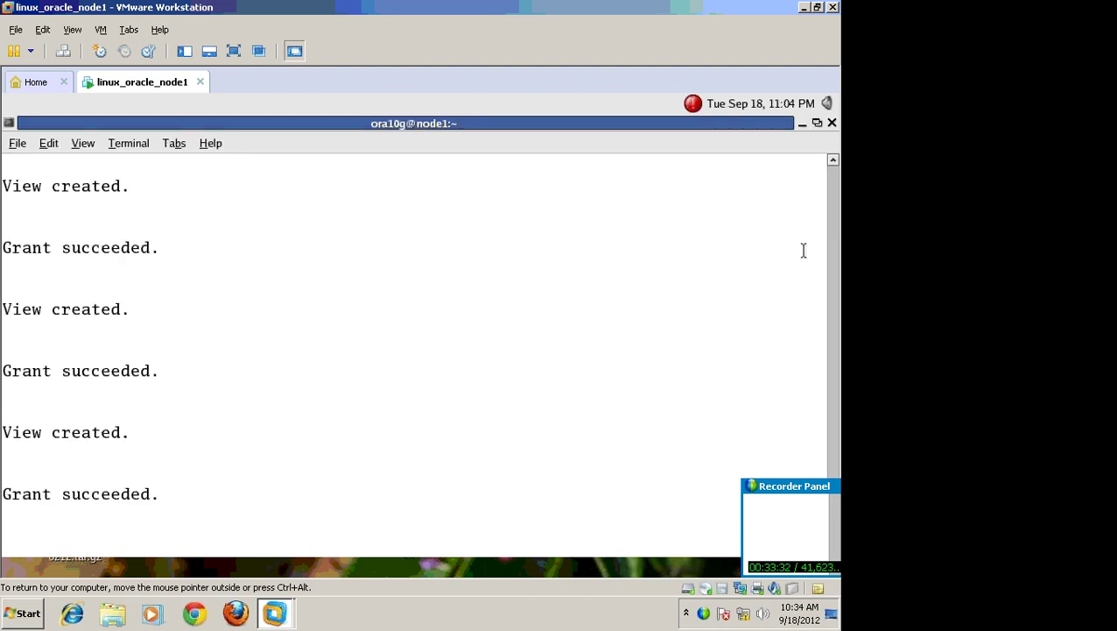
key("alt+Tab")
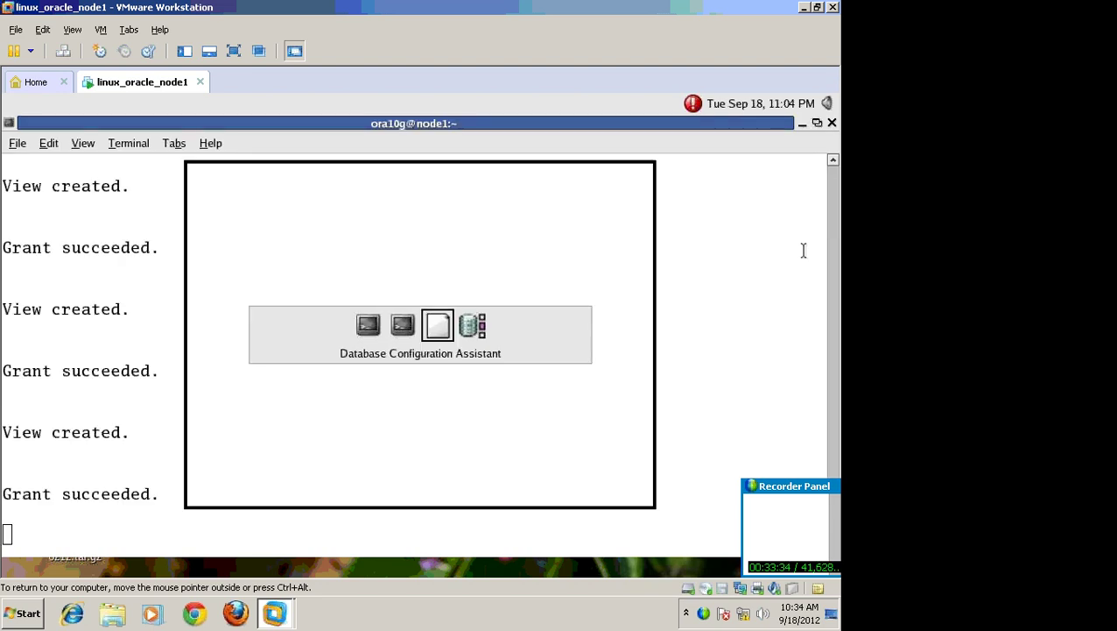
key("alt+Tab")
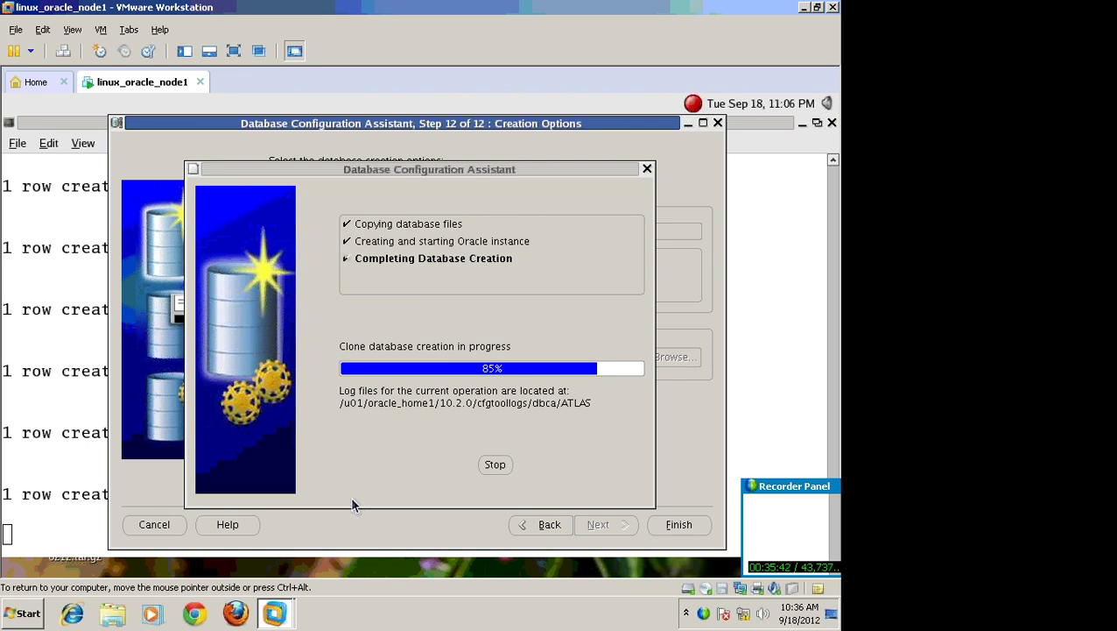
left_click(41, 123)
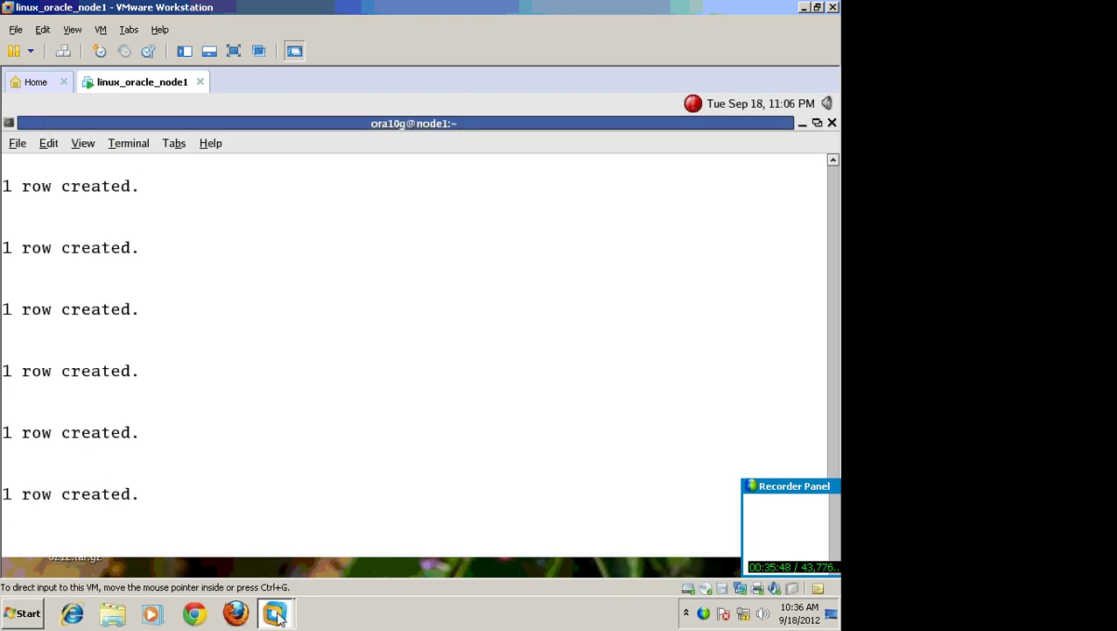
Bring the ATLAS database creation progress window to the front and check it until the creation ends.
mouse_move(280, 618)
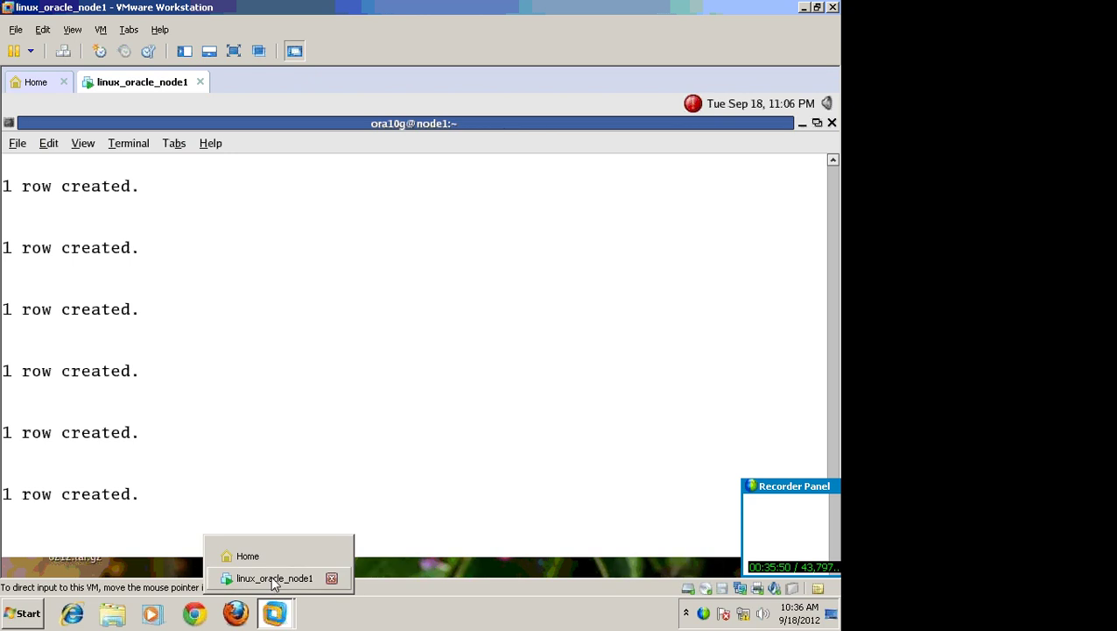
left_click(399, 569)
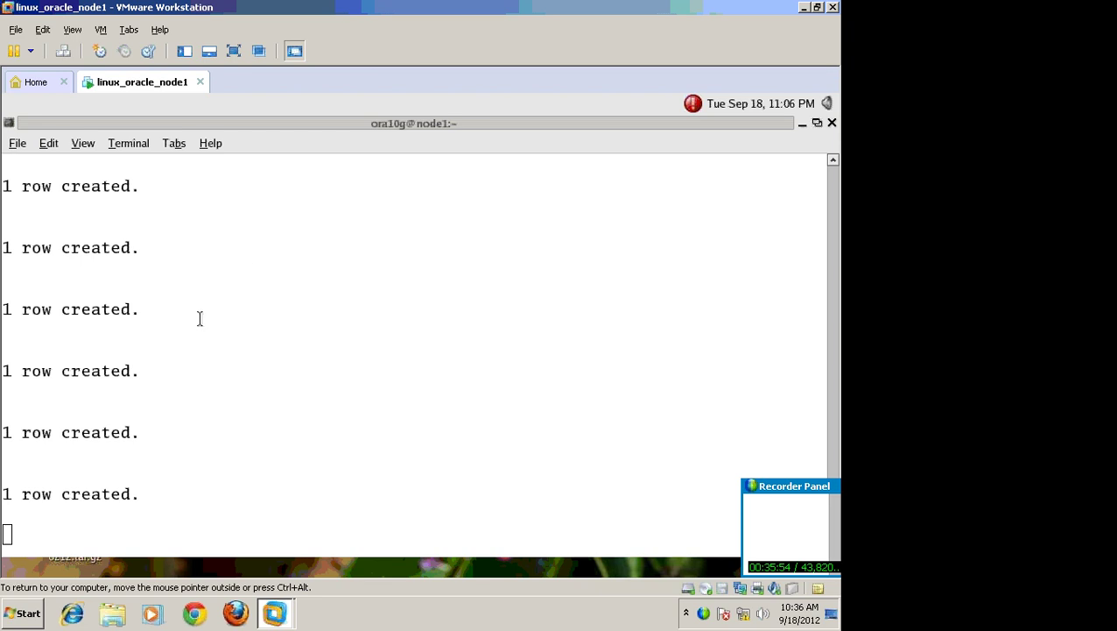
mouse_move(275, 617)
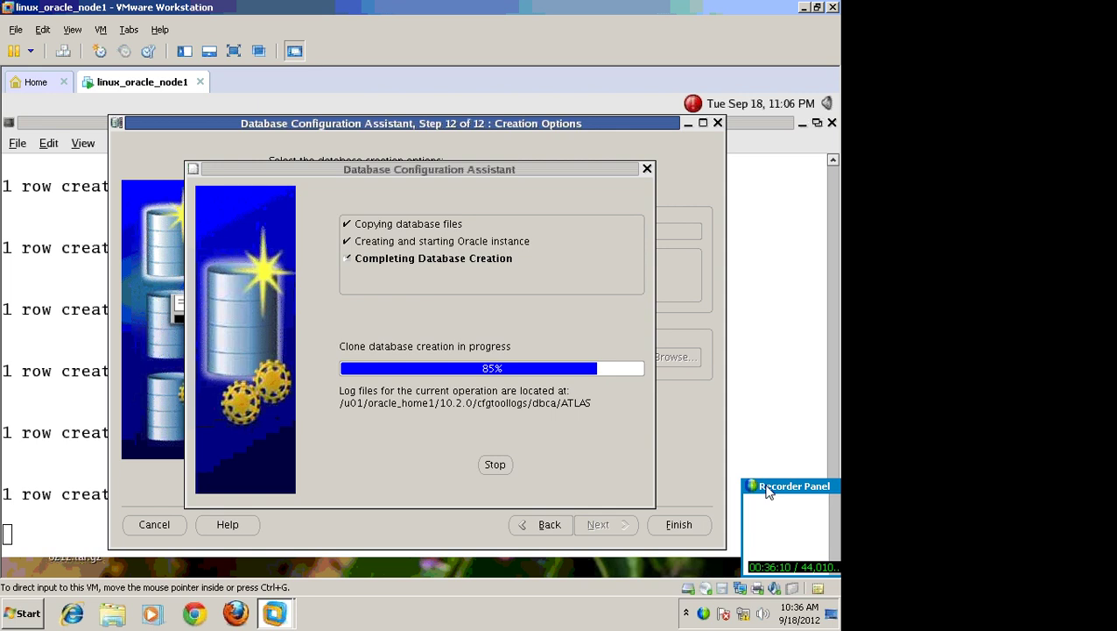
left_click_drag(769, 490, 714, 457)
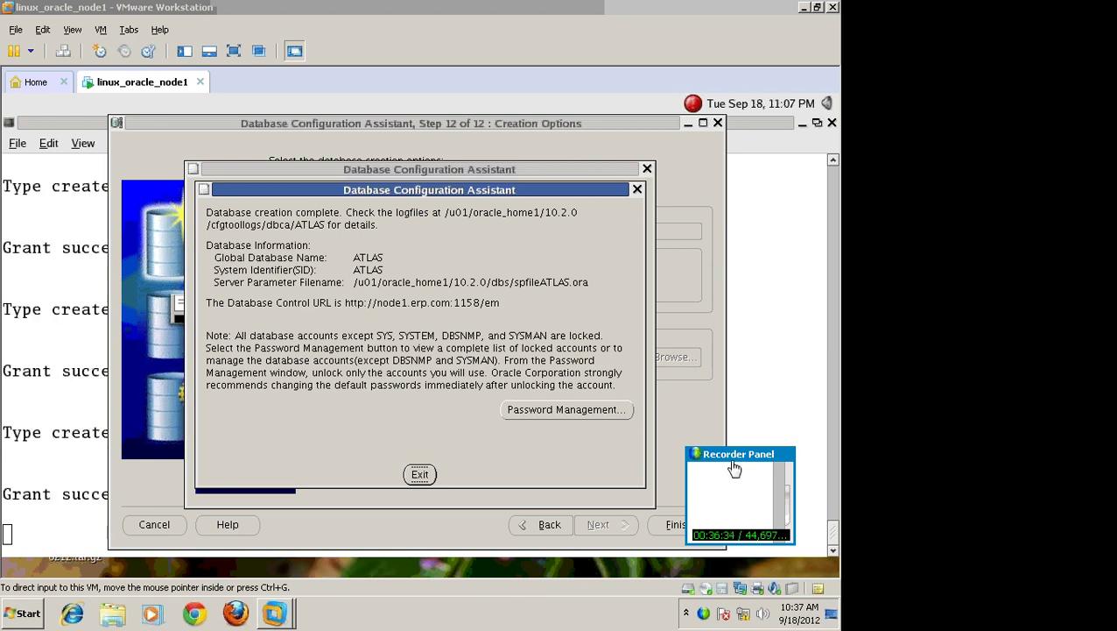
Unlock all locked ATLAS database accounts from OUTLN through PM in the password management, then exit the Database Configuration Assistant.
left_click(606, 410)
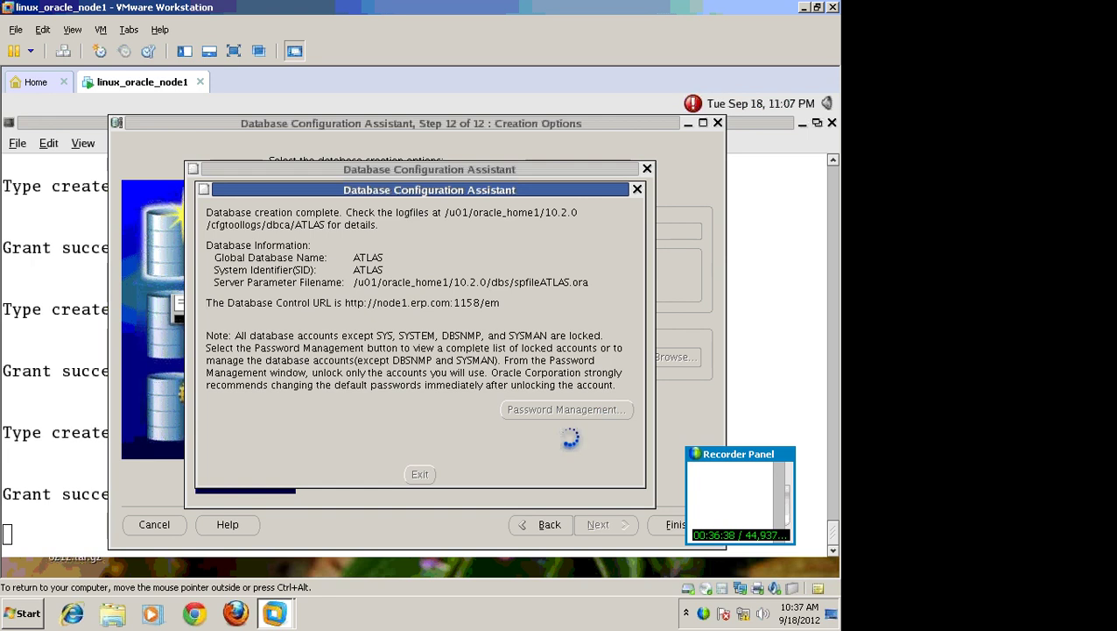
left_click(345, 258)
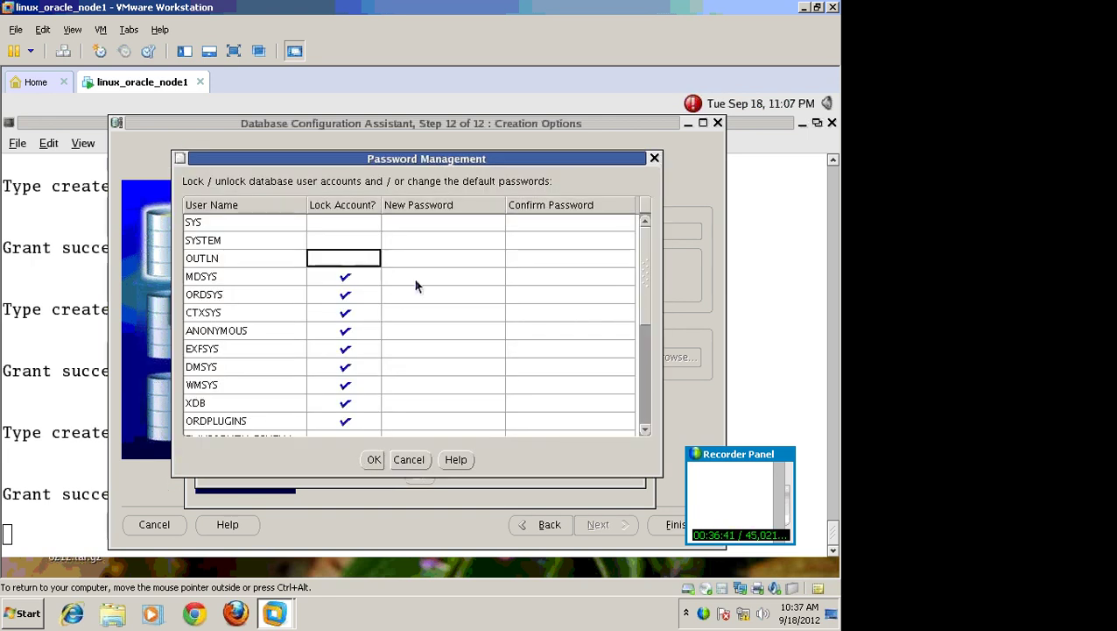
key("Down")
key("space")
key("Down")
key("space")
key("Down")
key("space")
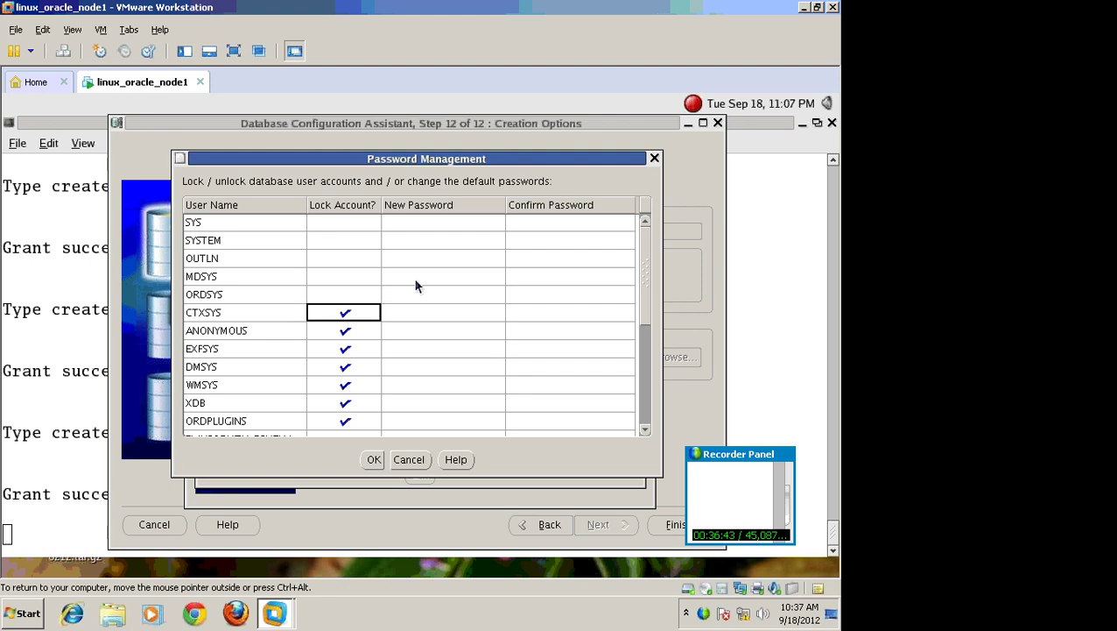
key("Down")
key("Down")
key("space")
key("Down")
key("space")
key("Up")
key("Up")
key("space")
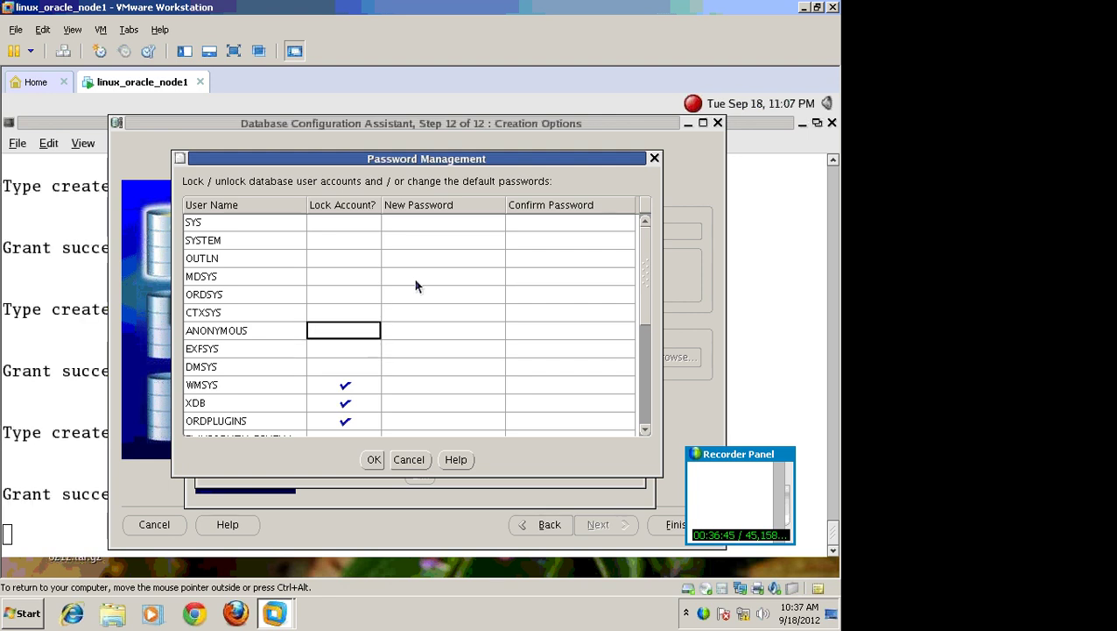
key("Down")
key("Down")
key("Down")
key("space")
key("Down")
key("space")
key("Down")
key("space")
key("Down")
key("space")
key("Down")
key("space")
key("Down")
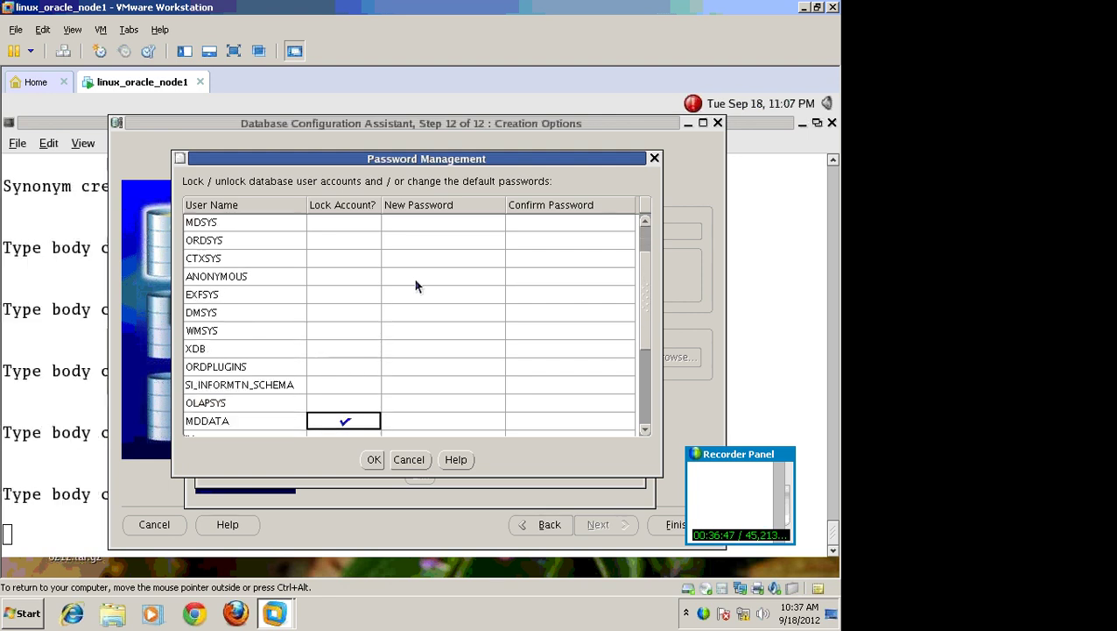
key("Down")
key("Down")
key("Up")
key("Up")
key("Up")
key("Down")
key("space")
key("Down")
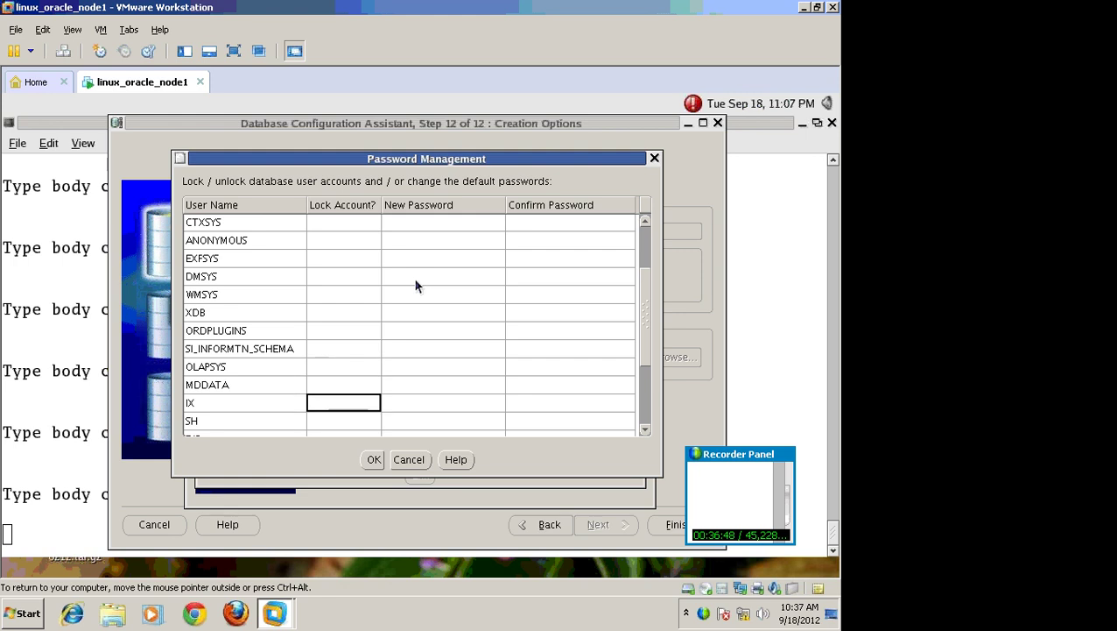
key("Down")
key("Down")
key("Down")
key("Up")
key("space")
key("Down")
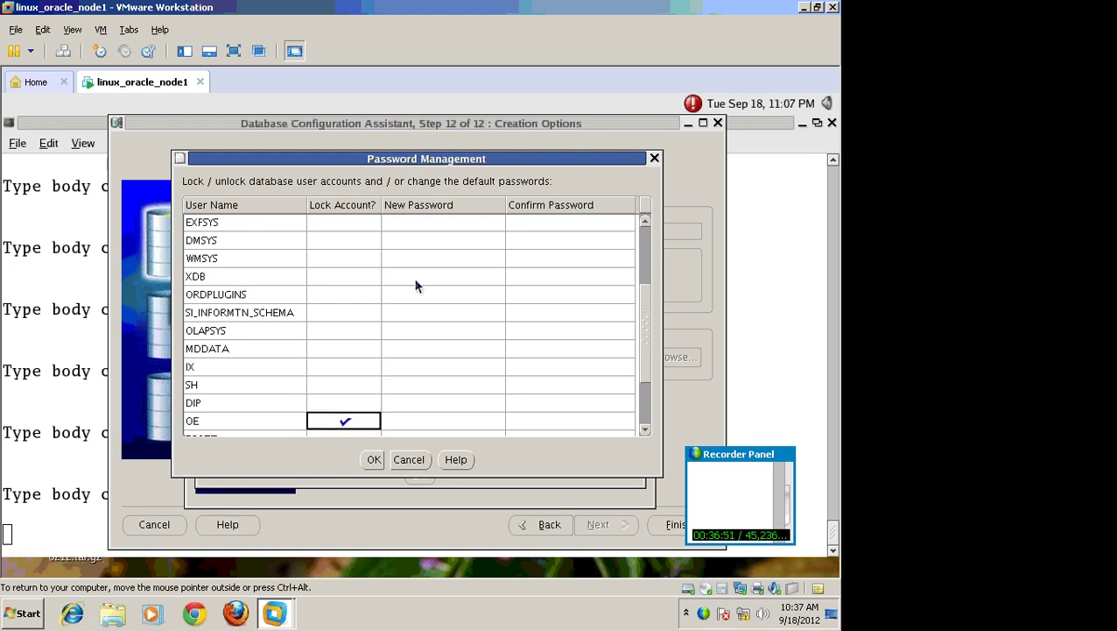
key("Down")
key("space")
key("Up")
key("space")
key("Down")
key("Down")
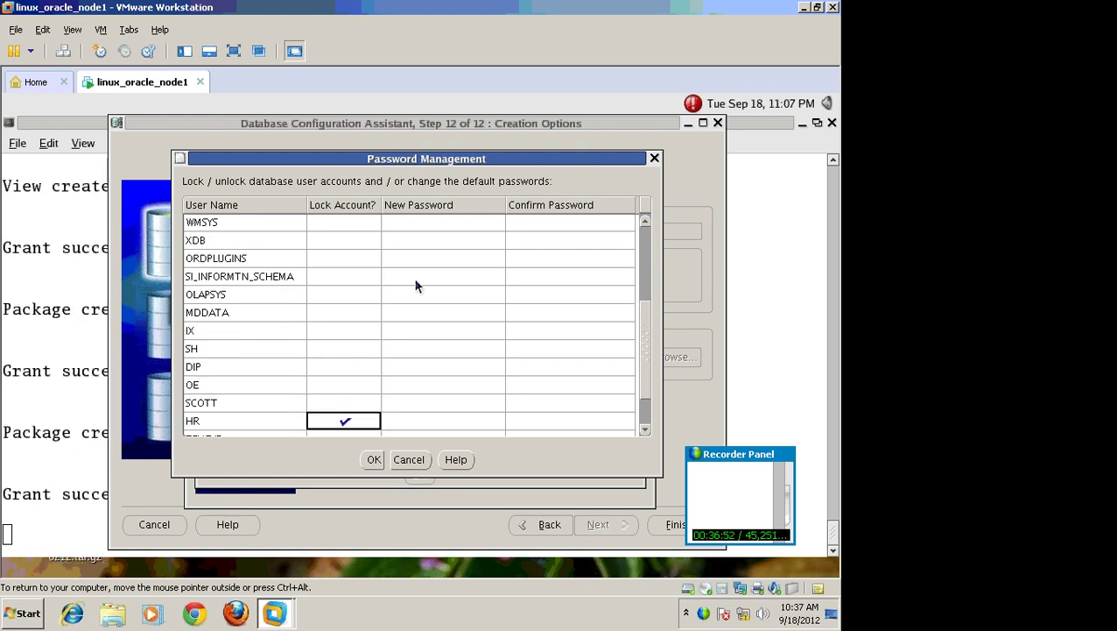
key("space")
key("Down")
key("space")
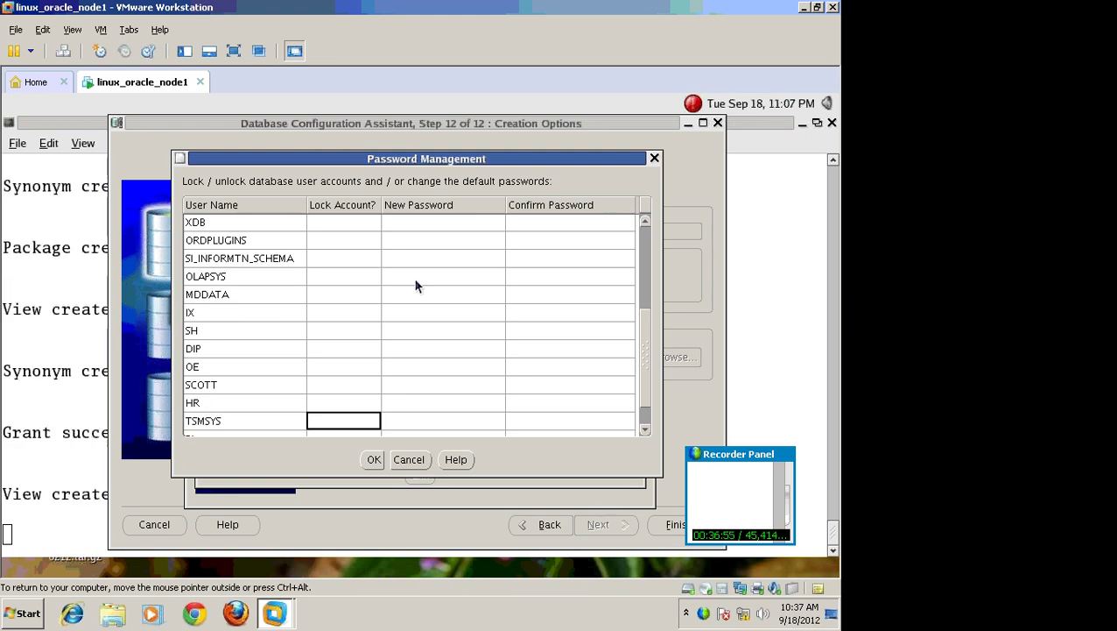
key("Down")
key("space")
key("Down")
key("space")
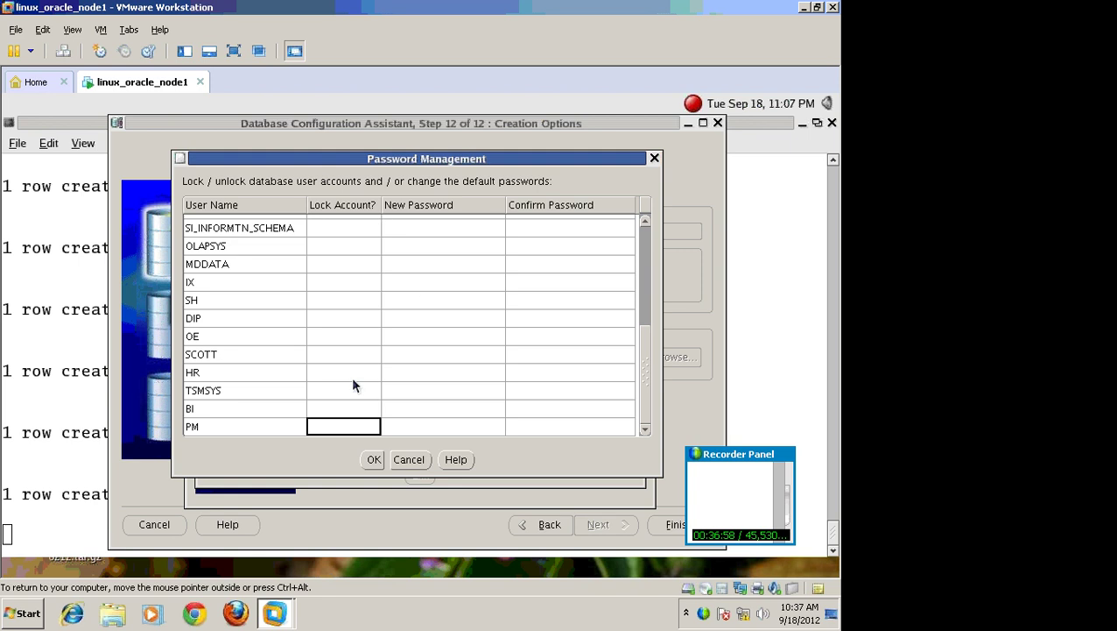
left_click(374, 459)
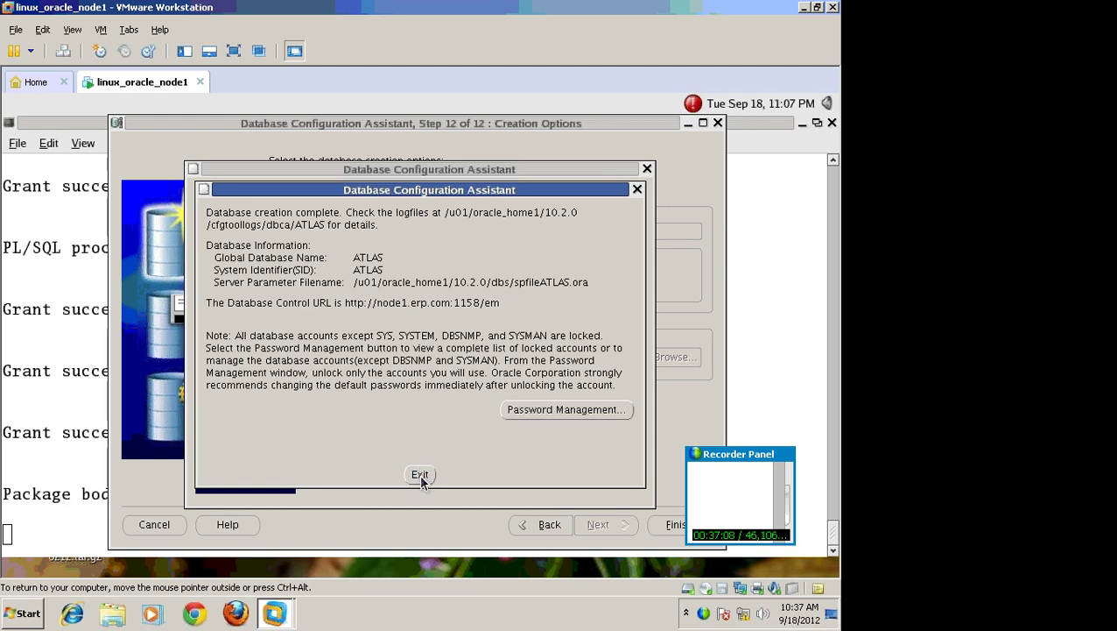
left_click(421, 477)
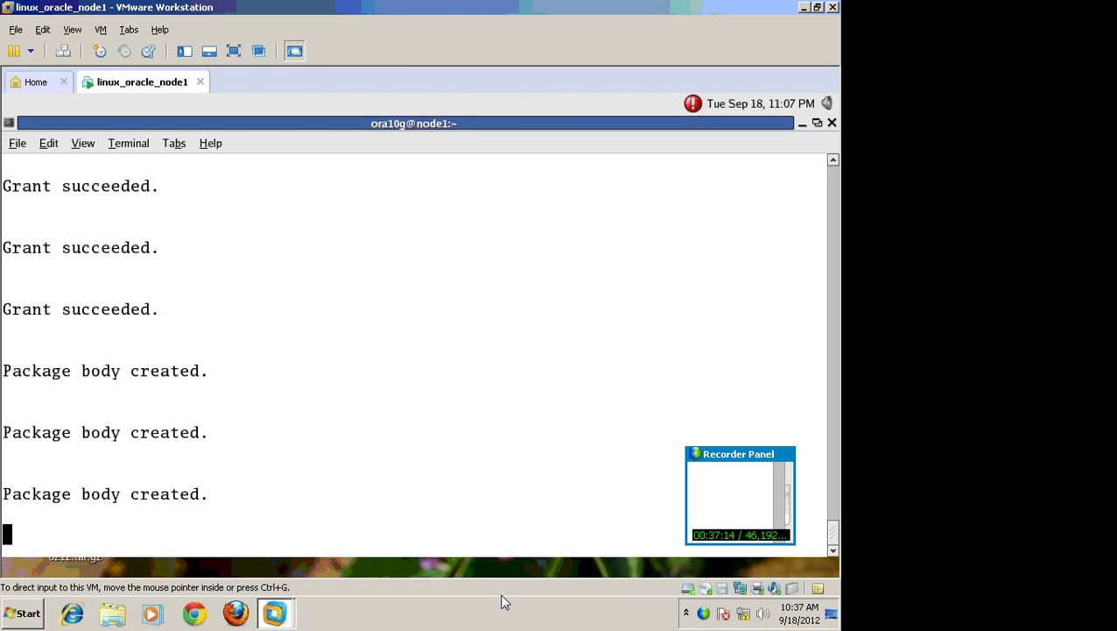
Clean up the Linux desktop icons by name and switch the virtual machine to full screen.
right_click(487, 570)
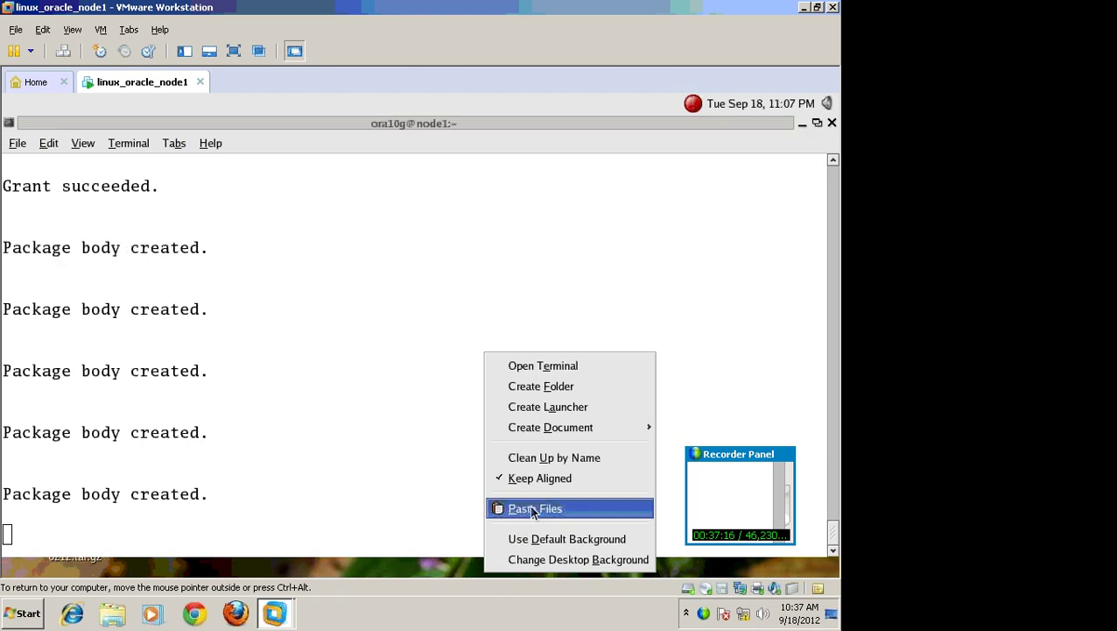
left_click(534, 458)
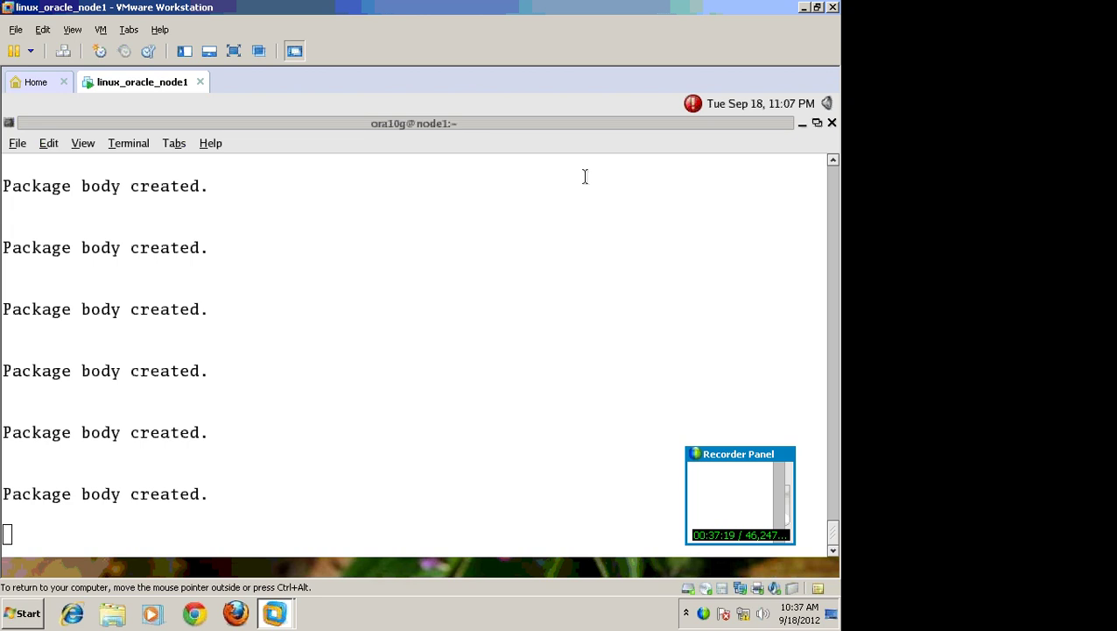
left_click(234, 51)
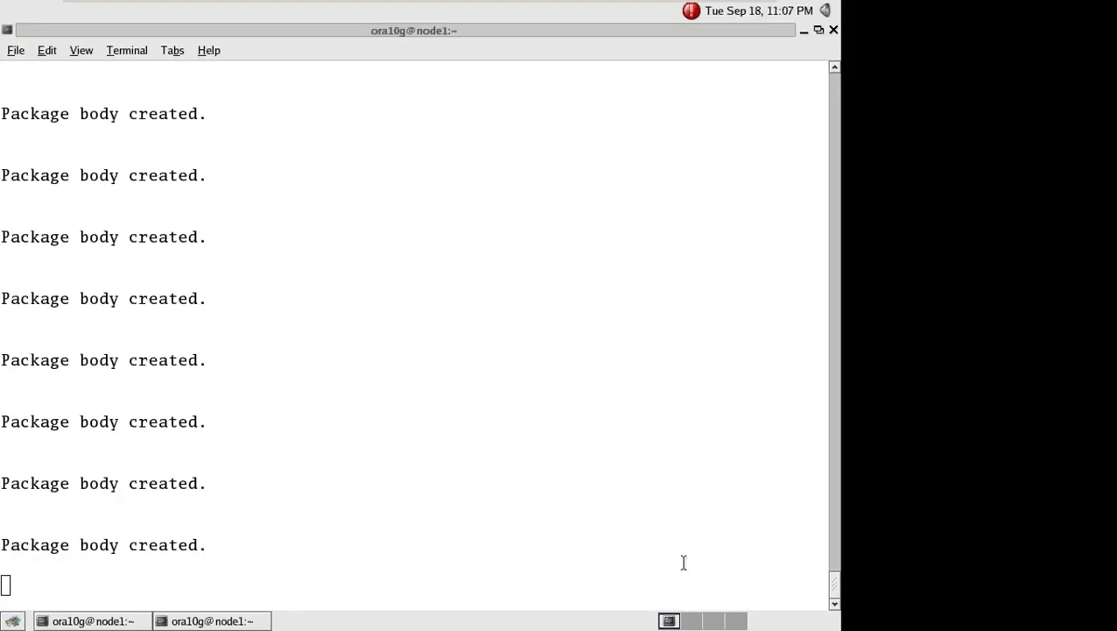
List the running smon processes with ps -ef|grep smon in the terminal that launched dbca.
left_click(212, 620)
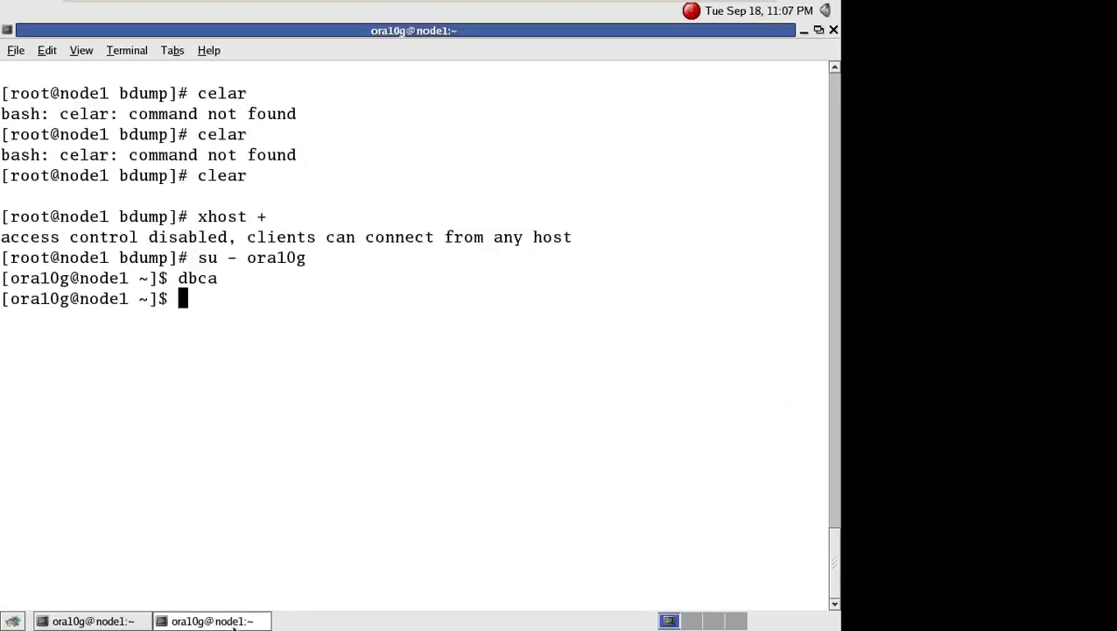
type("ps -ef")
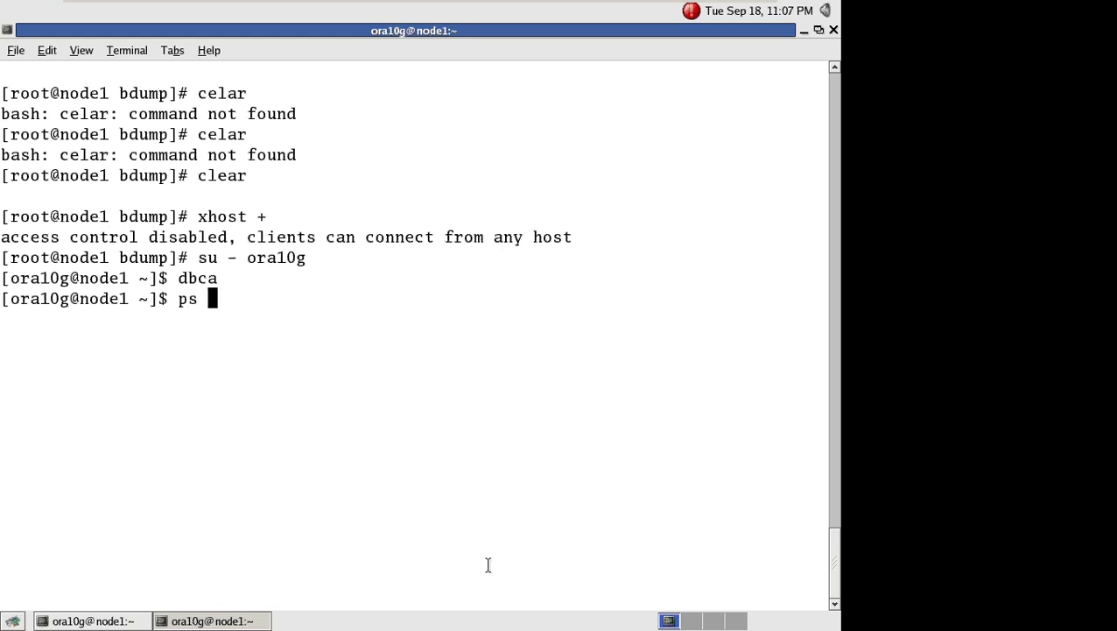
type("|grep ")
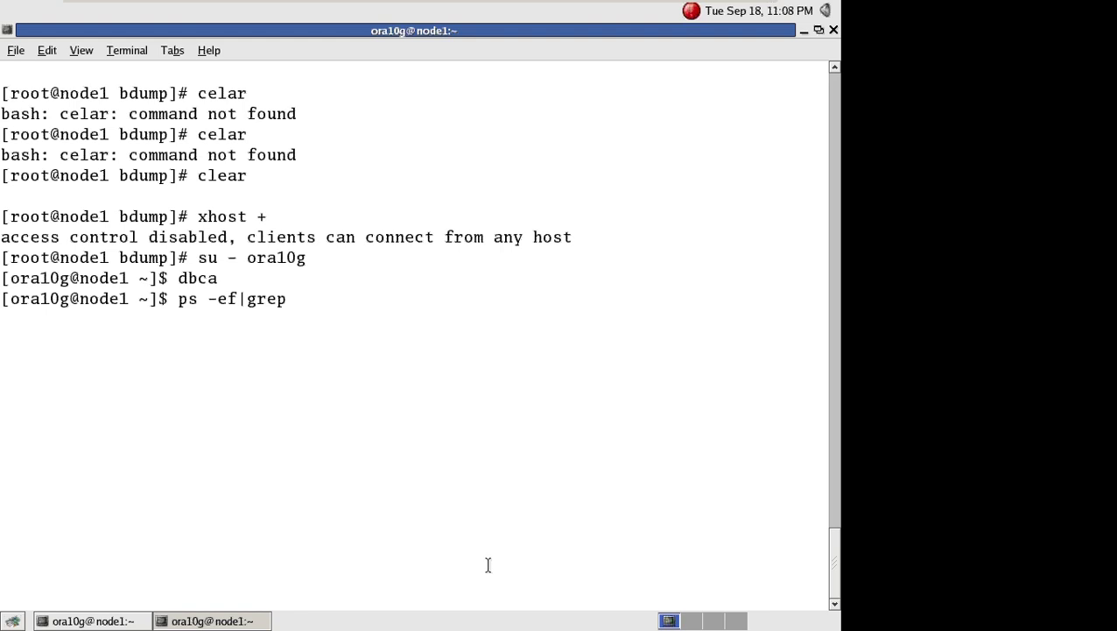
type("smon")
key("Return")
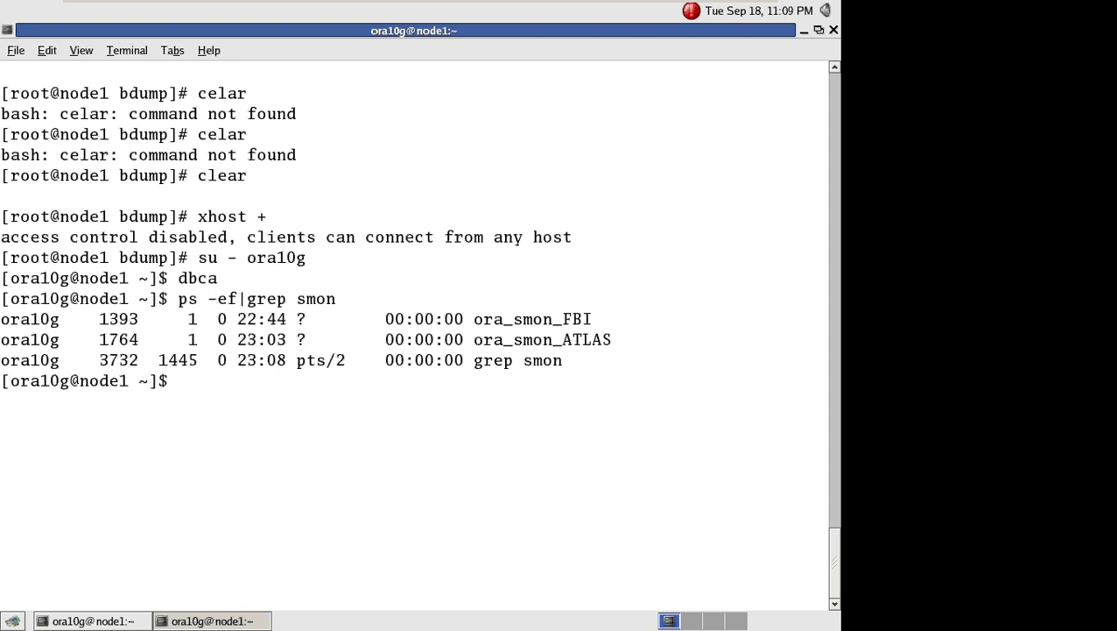
Run ps -ef|grep smon again to recheck the database instances.
key("Up")
key("Left")
key("Left")
key("Left")
key("Left")
key("Left")
key("Left")
key("Left")
key("Left")
key("Left")
key("Left")
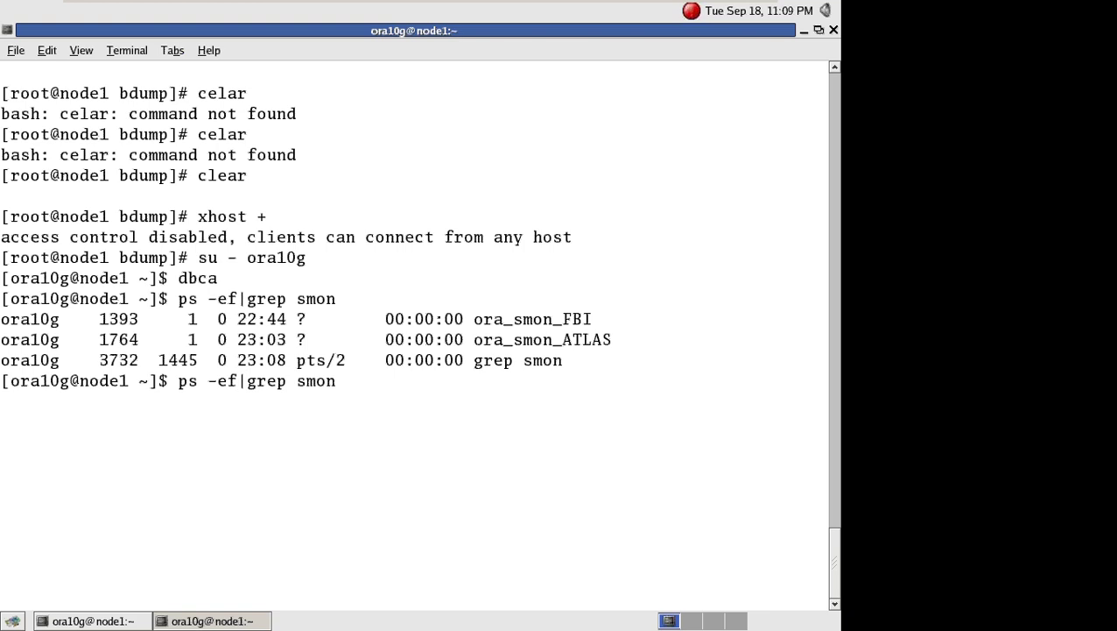
key("Delete")
key("Delete")
key("Delete")
key("Delete")
key("Delete")
key("Delete")
key("Delete")
key("Delete")
key("Delete")
key("Delete")
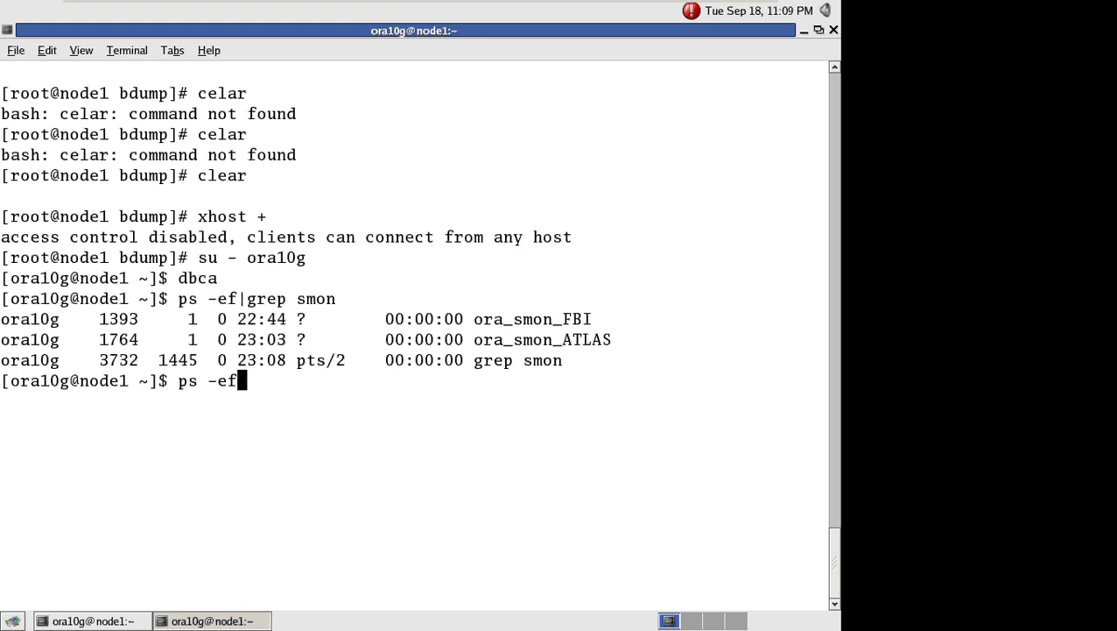
type("|grep sm")
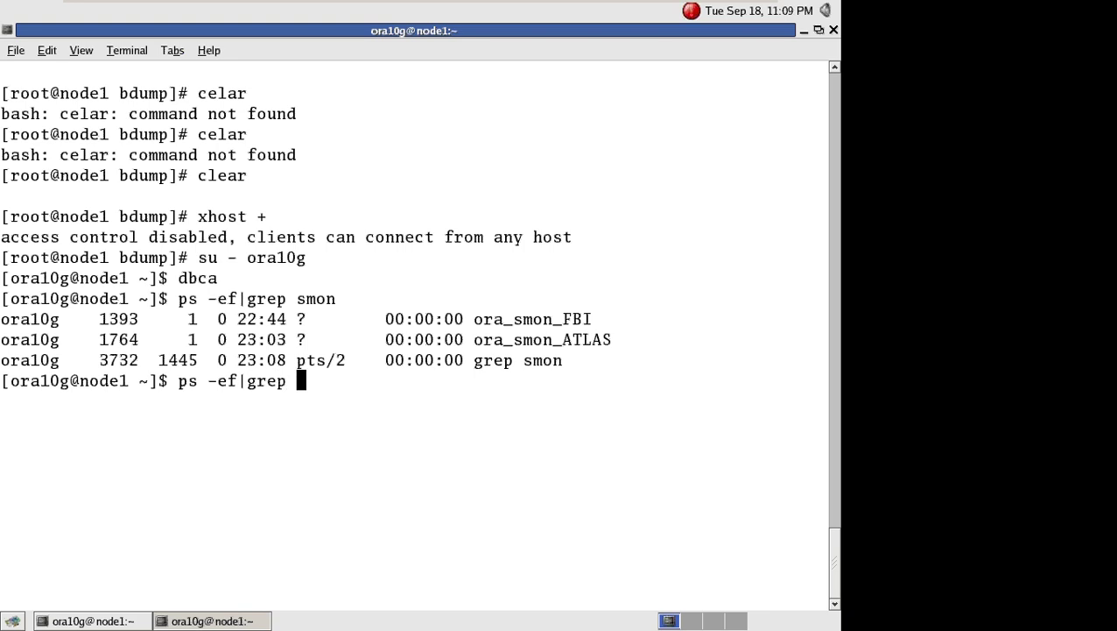
type("on")
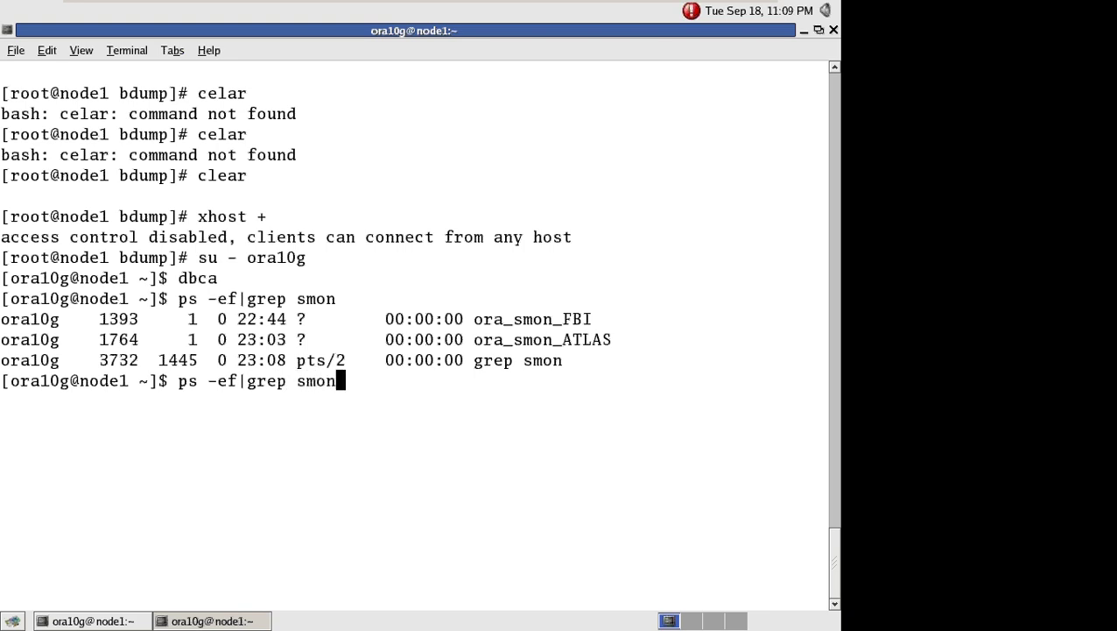
key("Return")
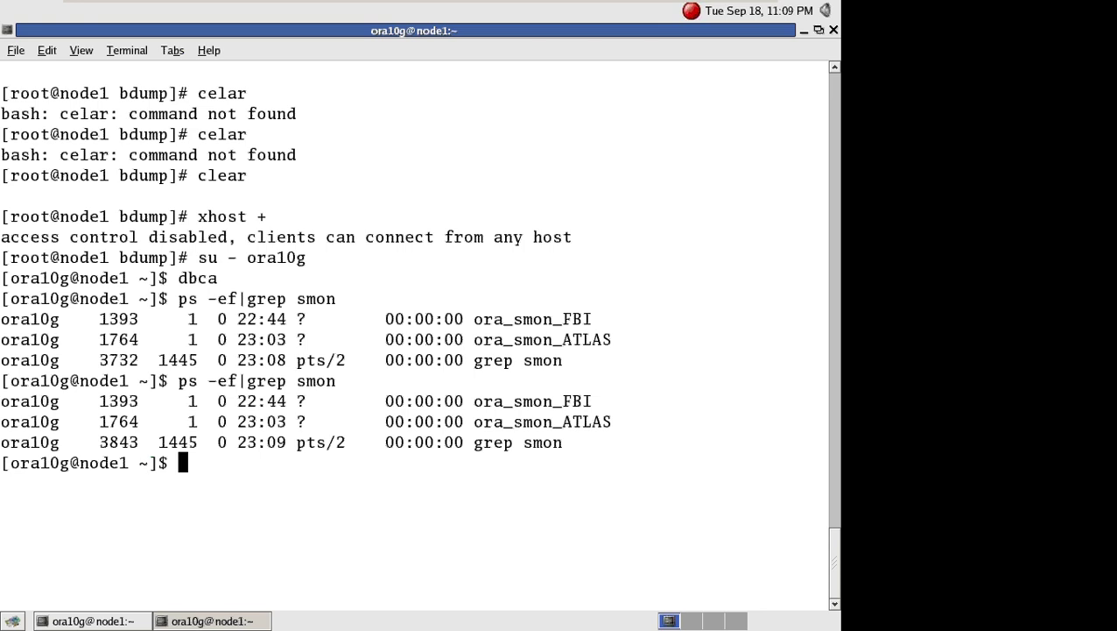
key("alt+Tab")
key("alt+Tab")
key("Up")
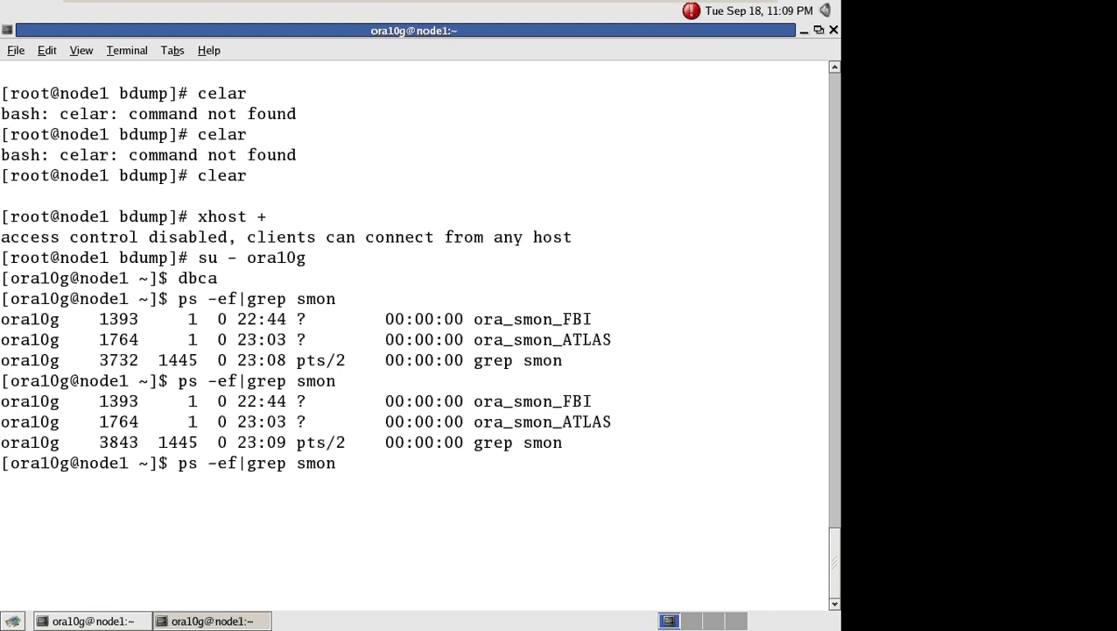
type("exit")
key("BackSpace")
key("BackSpace")
key("BackSpace")
key("BackSpace")
key("BackSpace")
key("BackSpace")
key("BackSpace")
key("BackSpace")
key("BackSpace")
key("BackSpace")
key("BackSpace")
key("BackSpace")
key("BackSpace")
key("BackSpace")
key("BackSpace")
key("BackSpace")
key("BackSpace")
key("BackSpace")
key("BackSpace")
key("BackSpace")
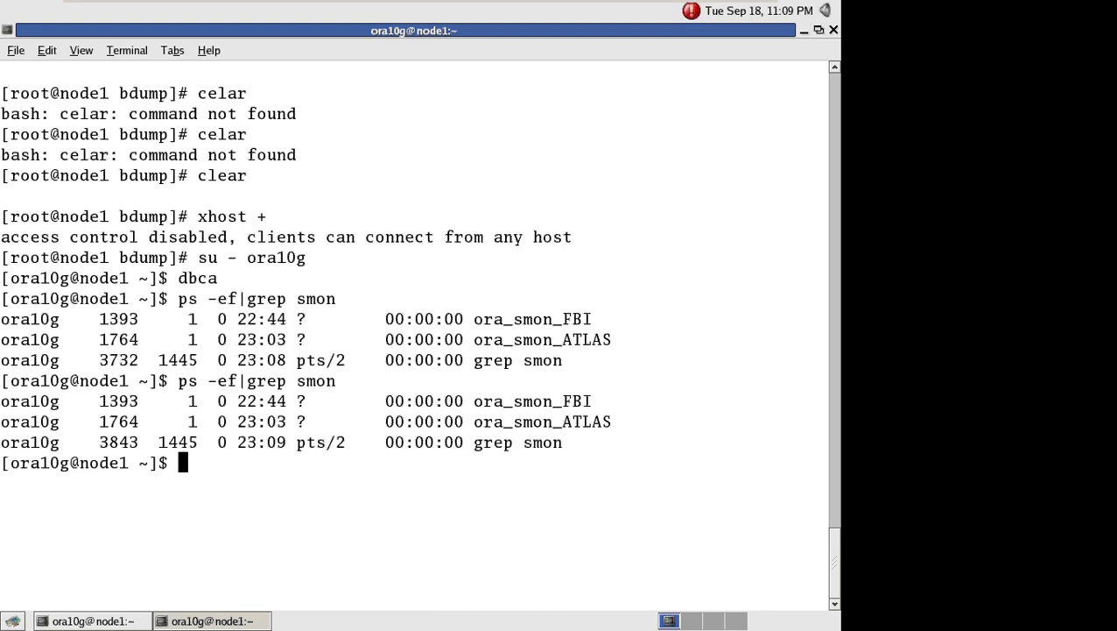
Exit the ora10g session and the root shell beneath it so that this terminal closes.
type("exit")
key("Return")
type("ex")
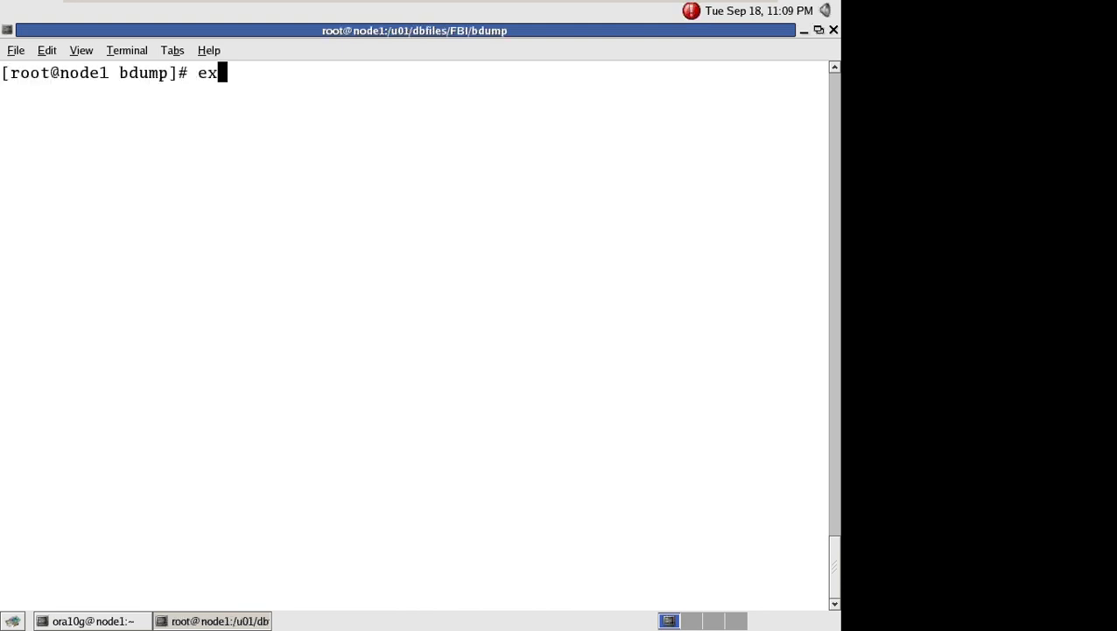
type("it")
key("Return")
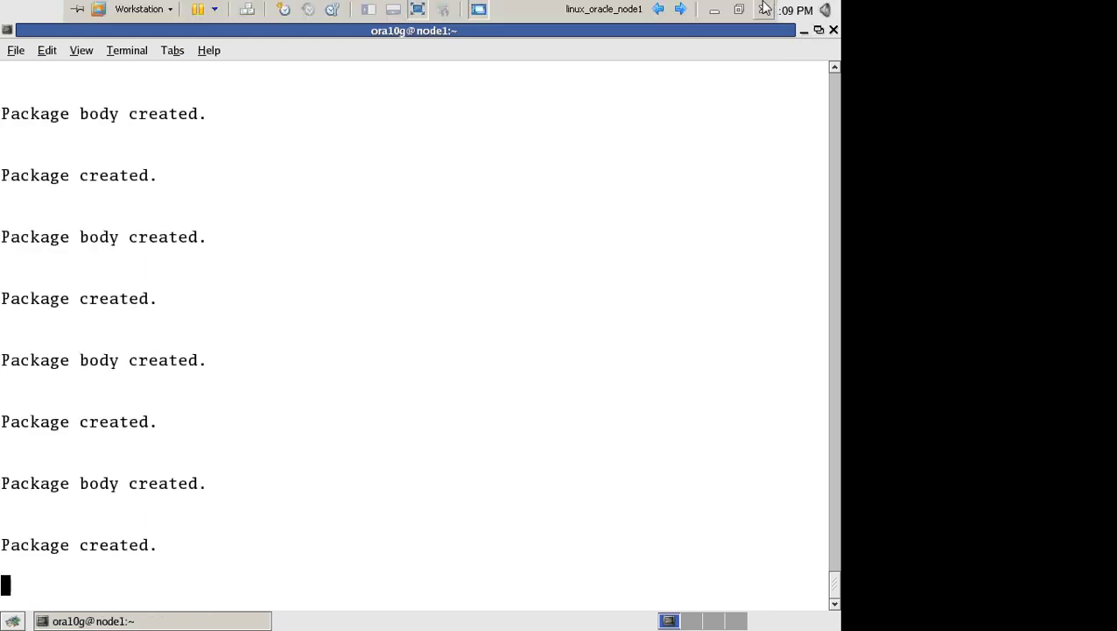
Take the virtual machine out of full screen and open the host computer's drive overview.
left_click(739, 9)
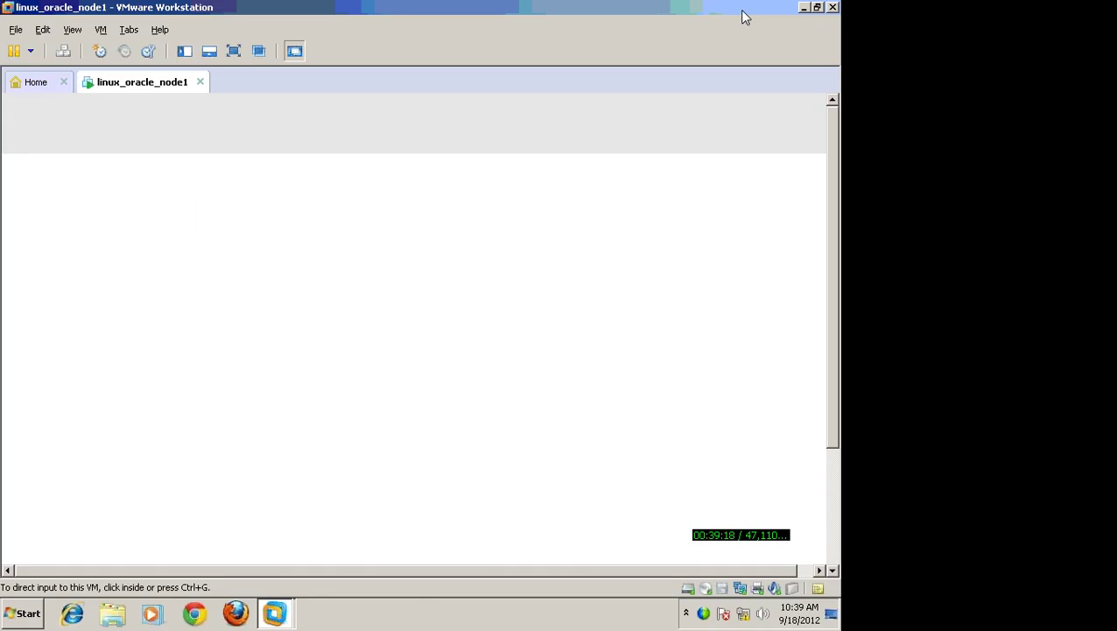
left_click(25, 612)
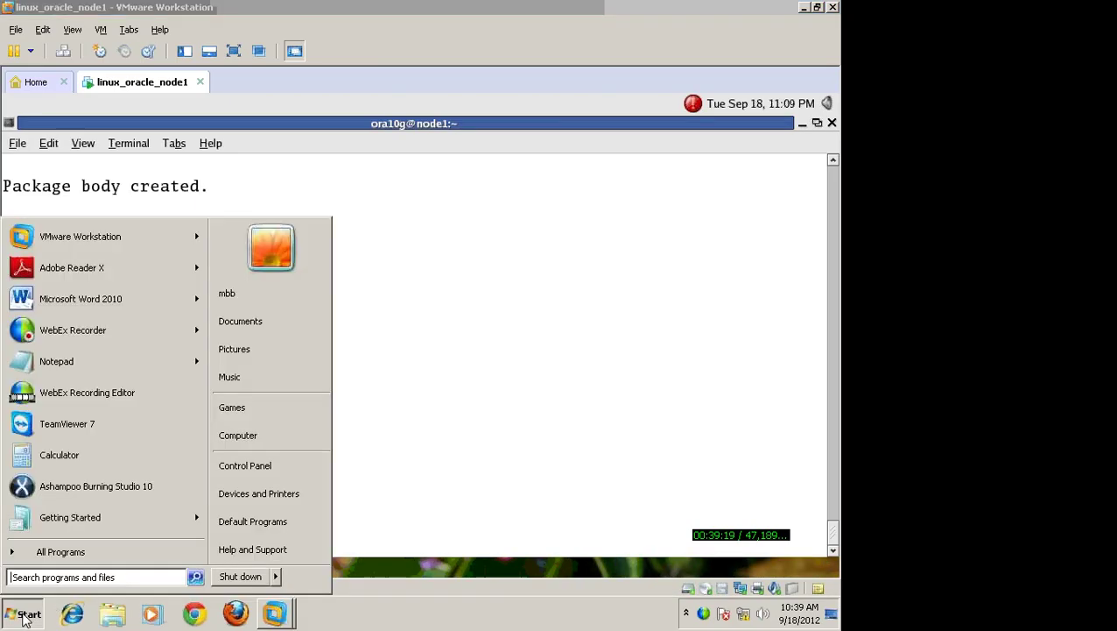
left_click(279, 439)
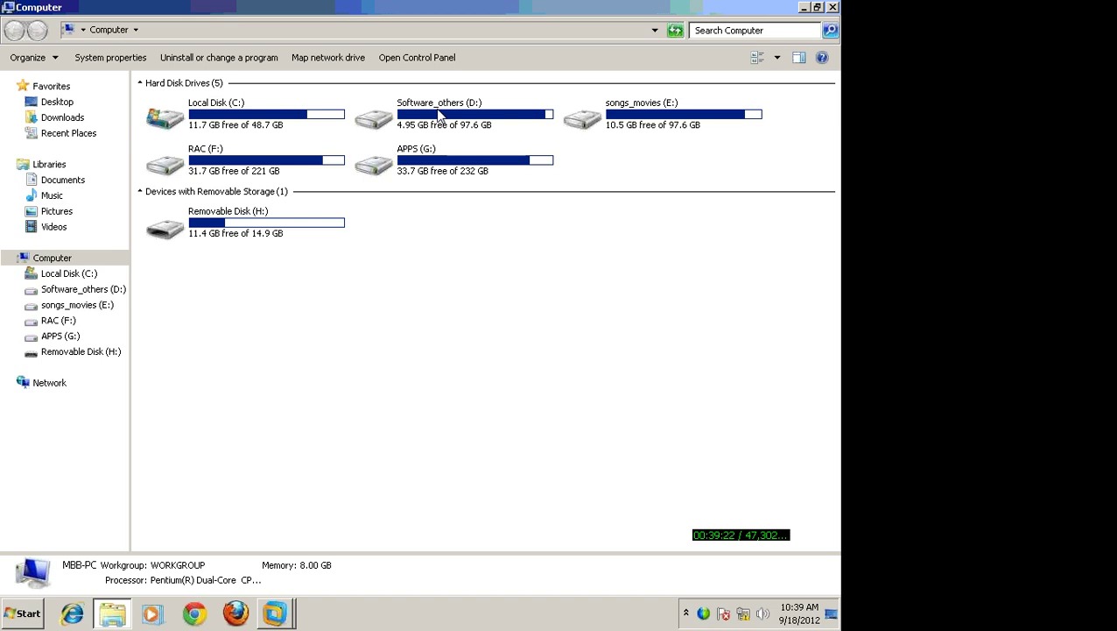
Look through the Software_others (D:) drive and open the software folder on songs_movies (E:).
double_click(440, 115)
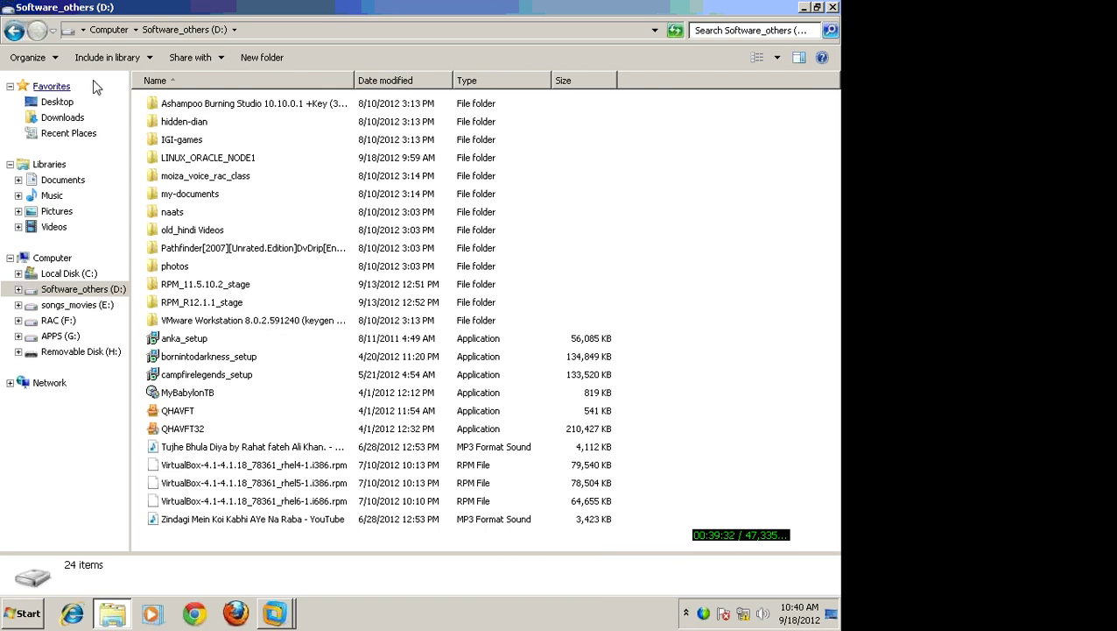
left_click(12, 32)
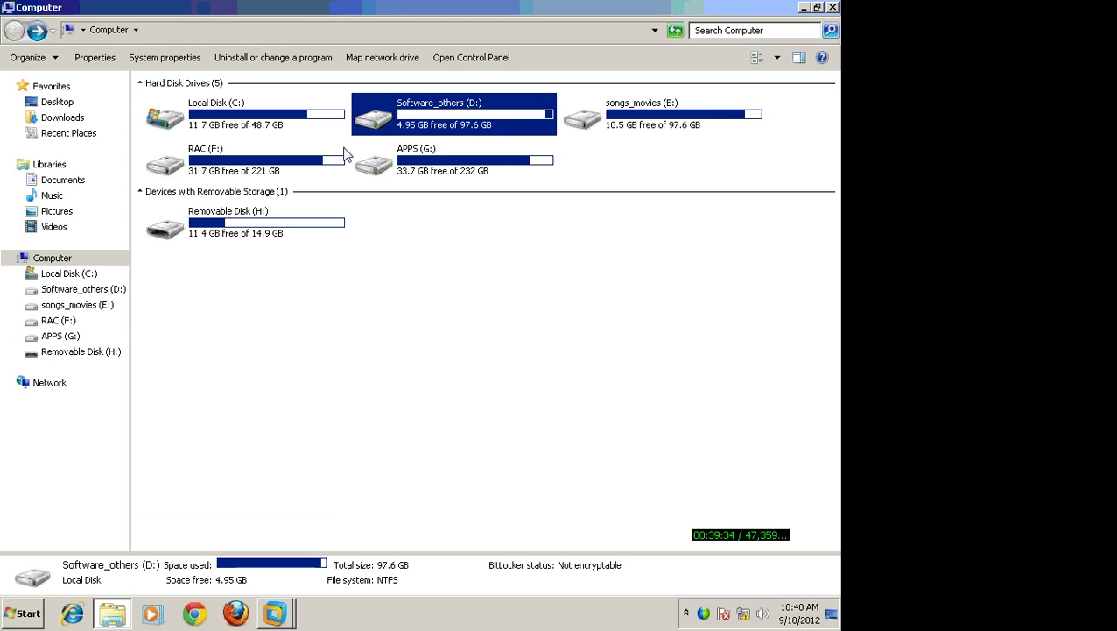
double_click(605, 95)
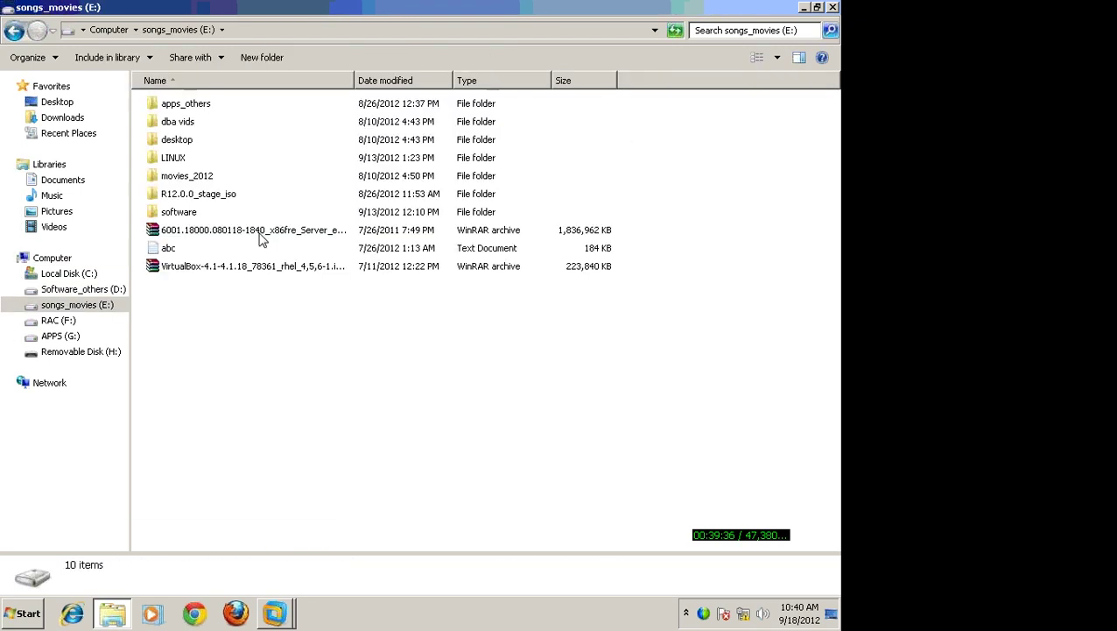
double_click(180, 213)
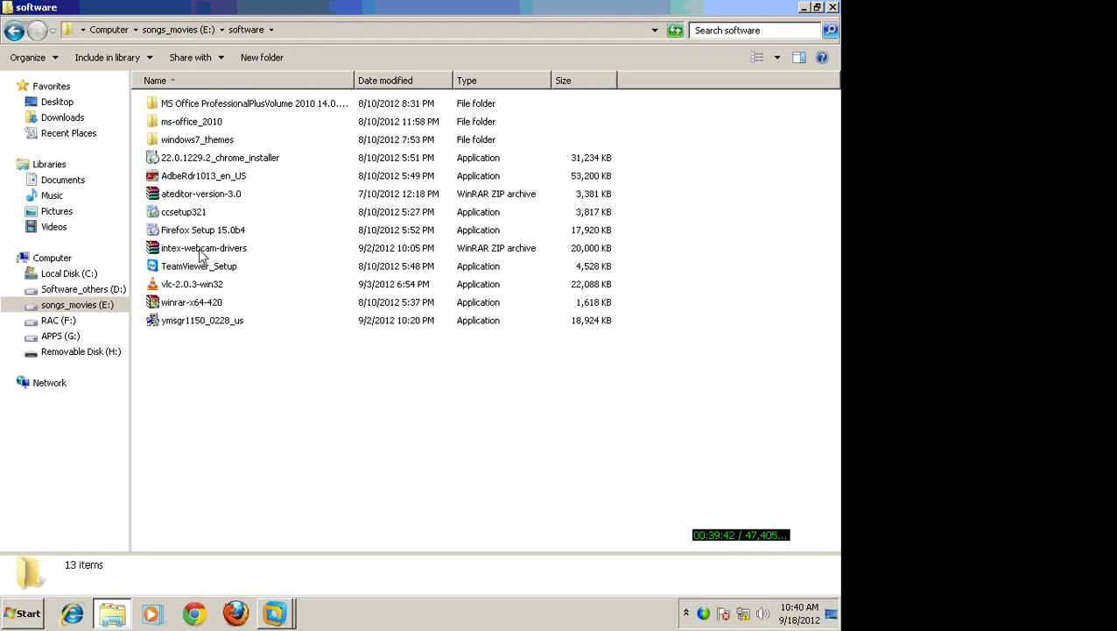
Send a copy of the ateditor-version-3.0 ZIP archive to Removable Disk (H:).
left_click(192, 200)
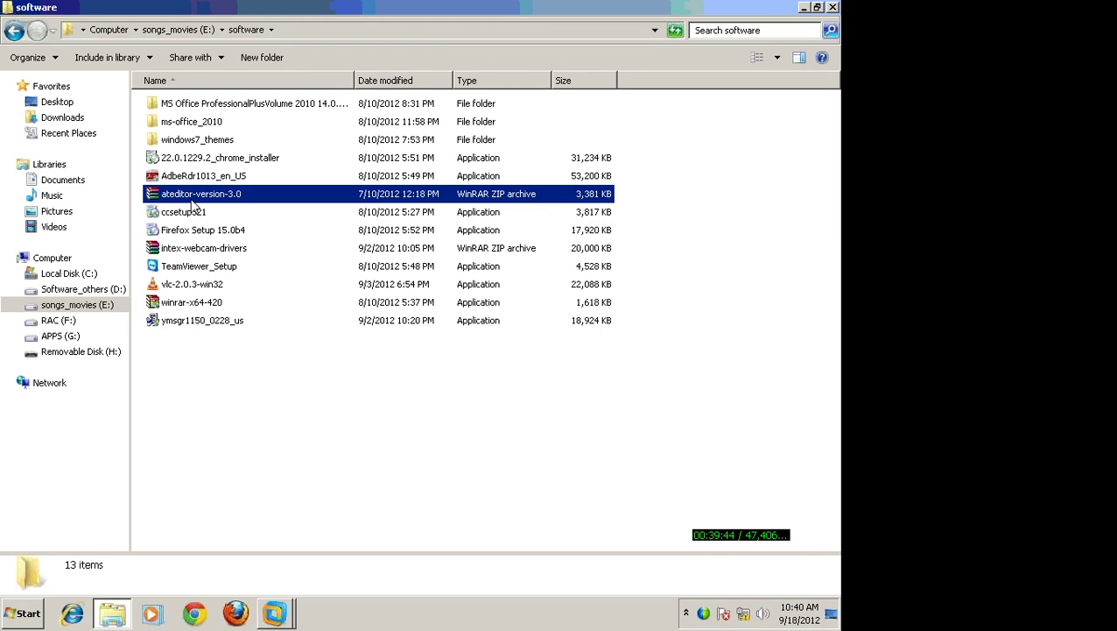
right_click(193, 200)
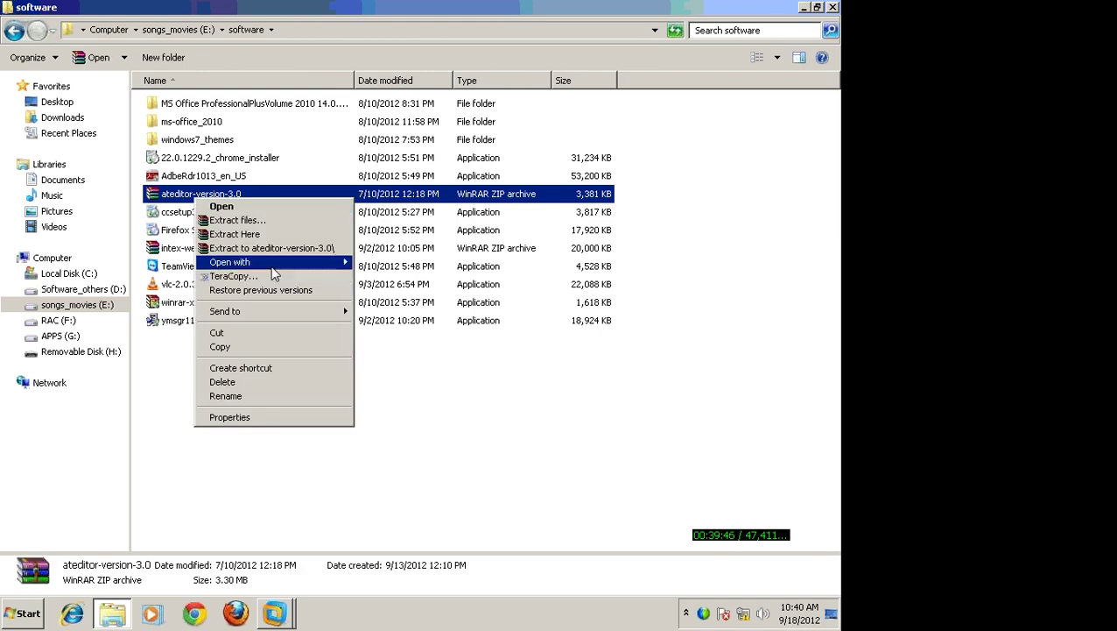
mouse_move(300, 315)
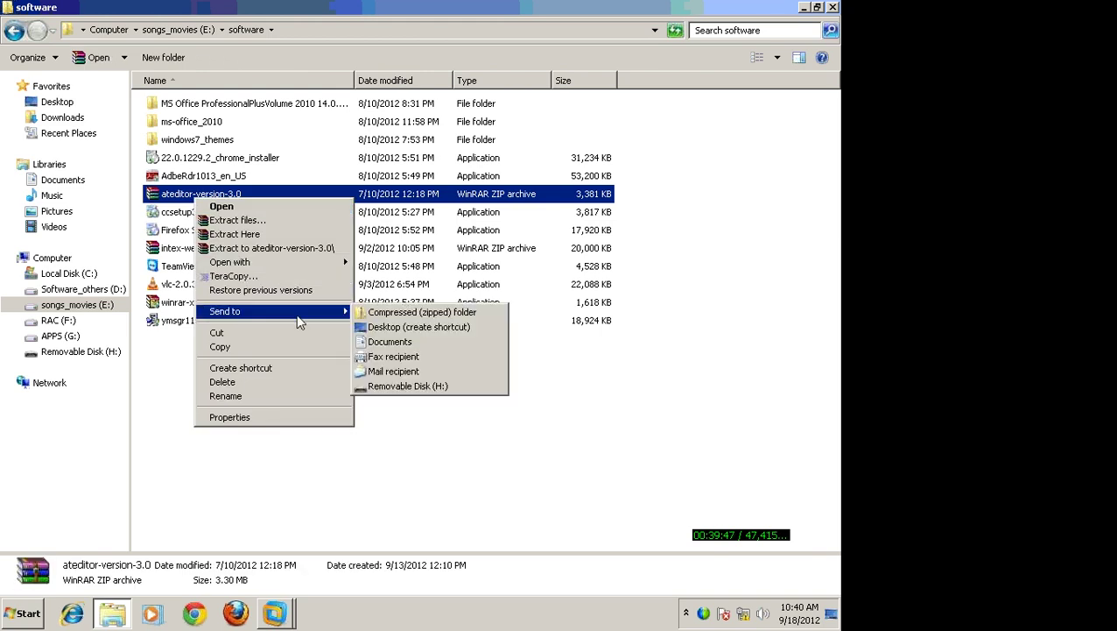
left_click(407, 386)
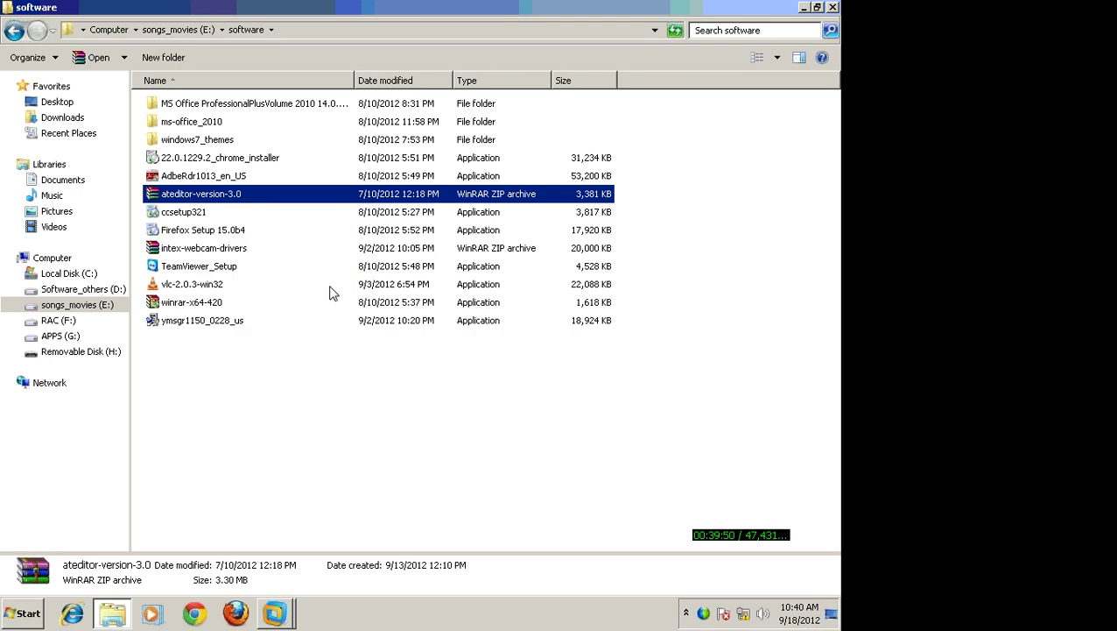
Inspect the contents of the ateditor-version-3.0 archive, and close both the archive and the software folder window.
double_click(219, 195)
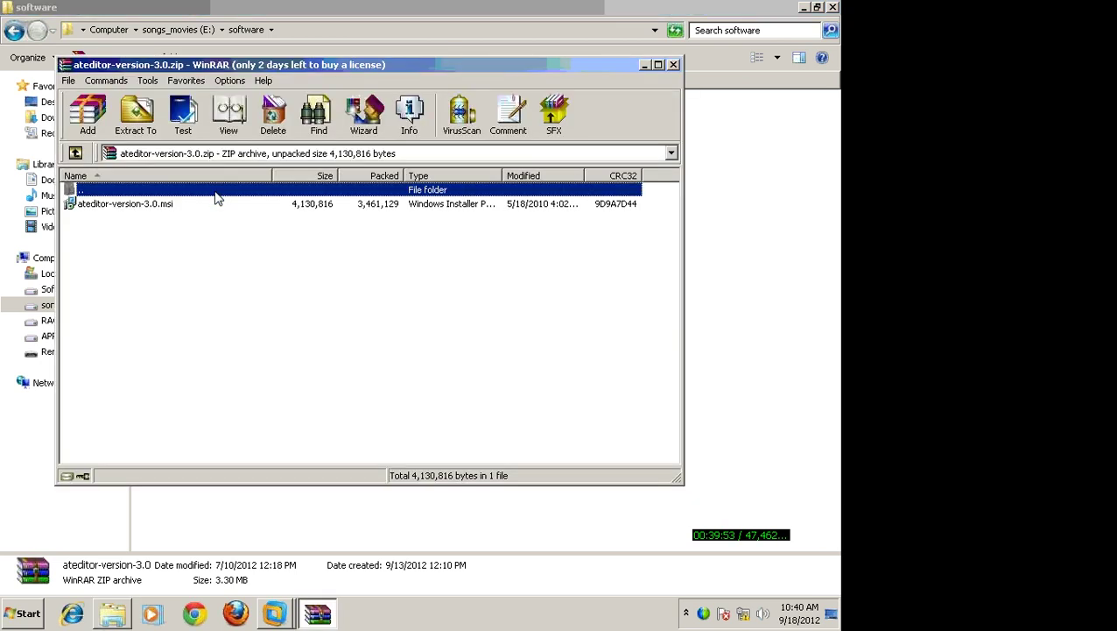
left_click(673, 65)
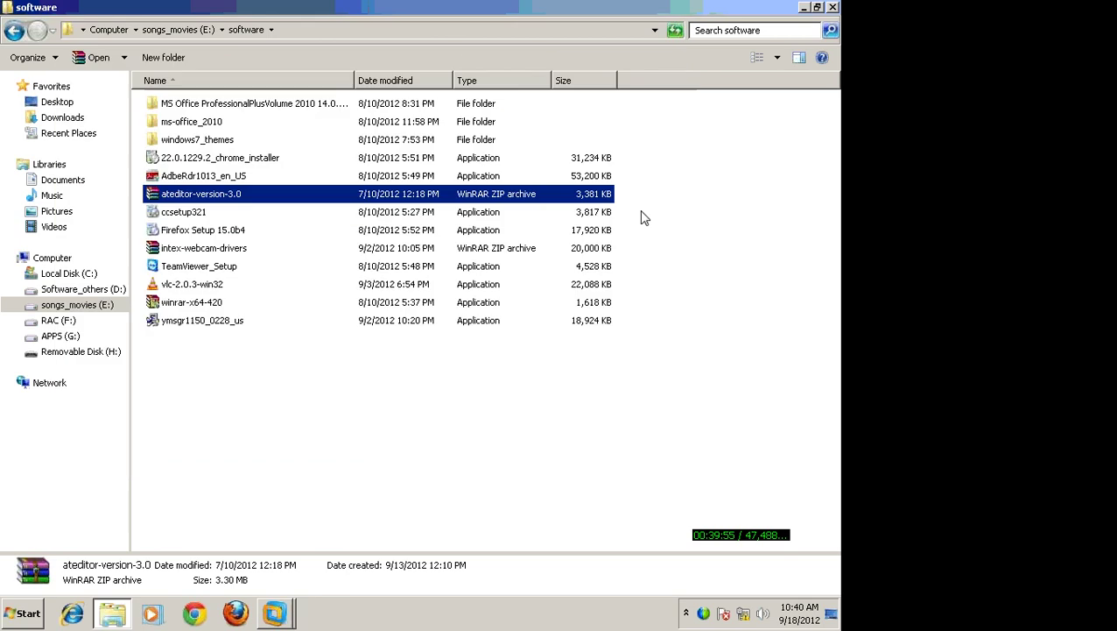
left_click(832, 9)
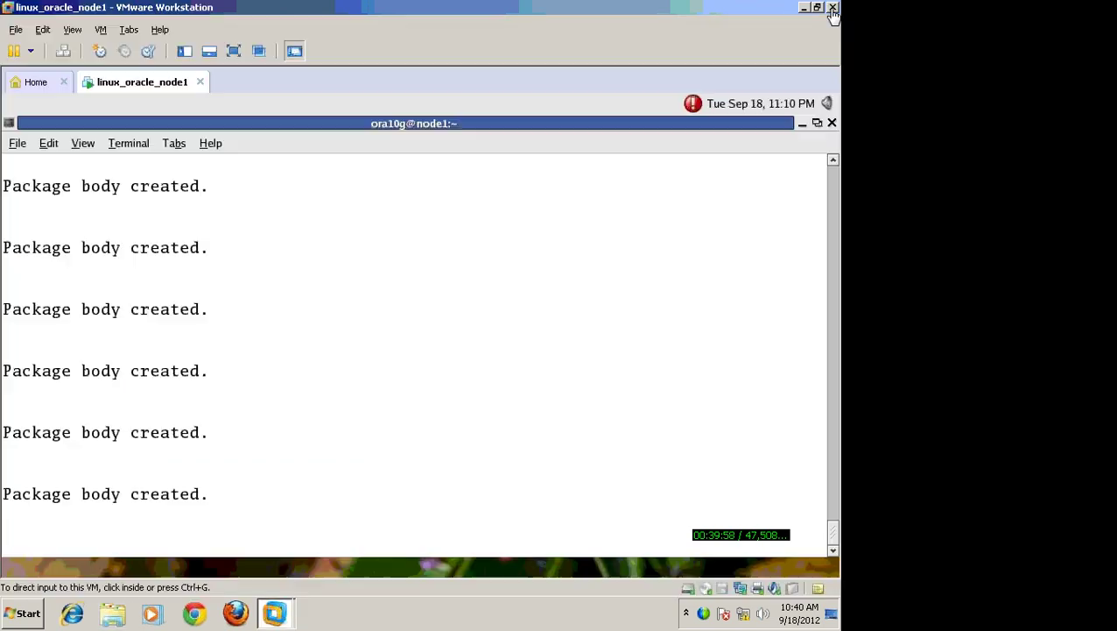
left_click(379, 307)
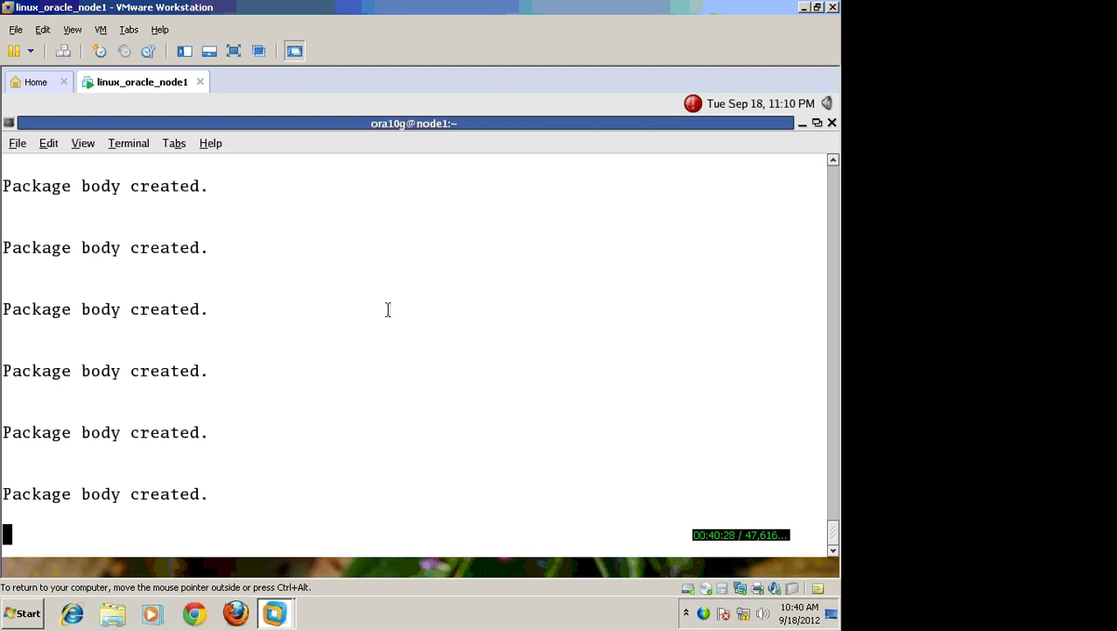
key("ctrl+alt")
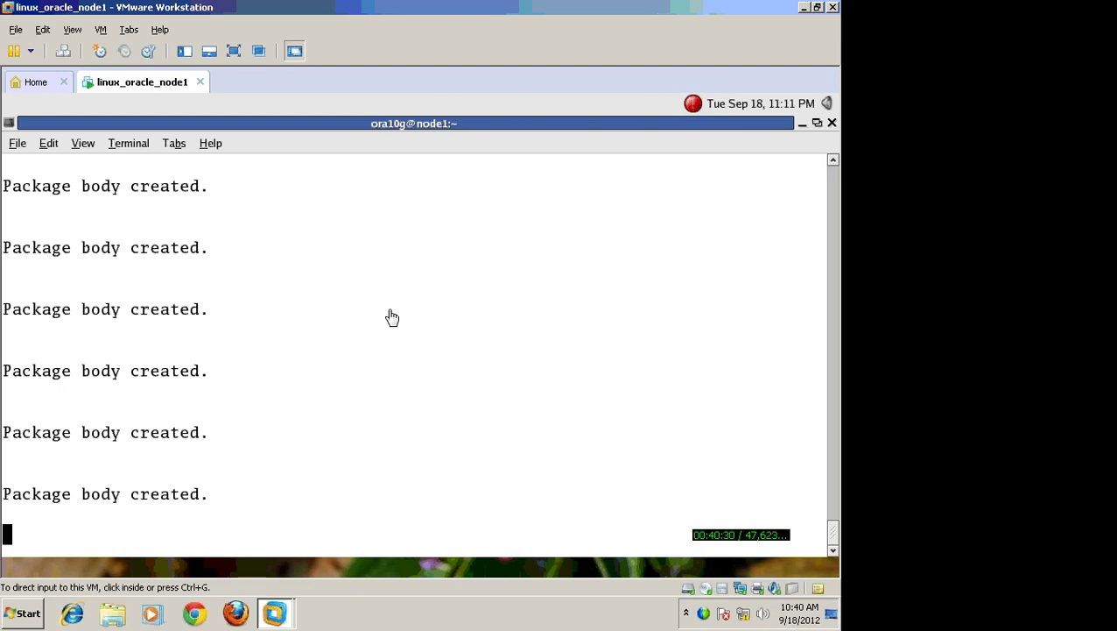
left_click(804, 9)
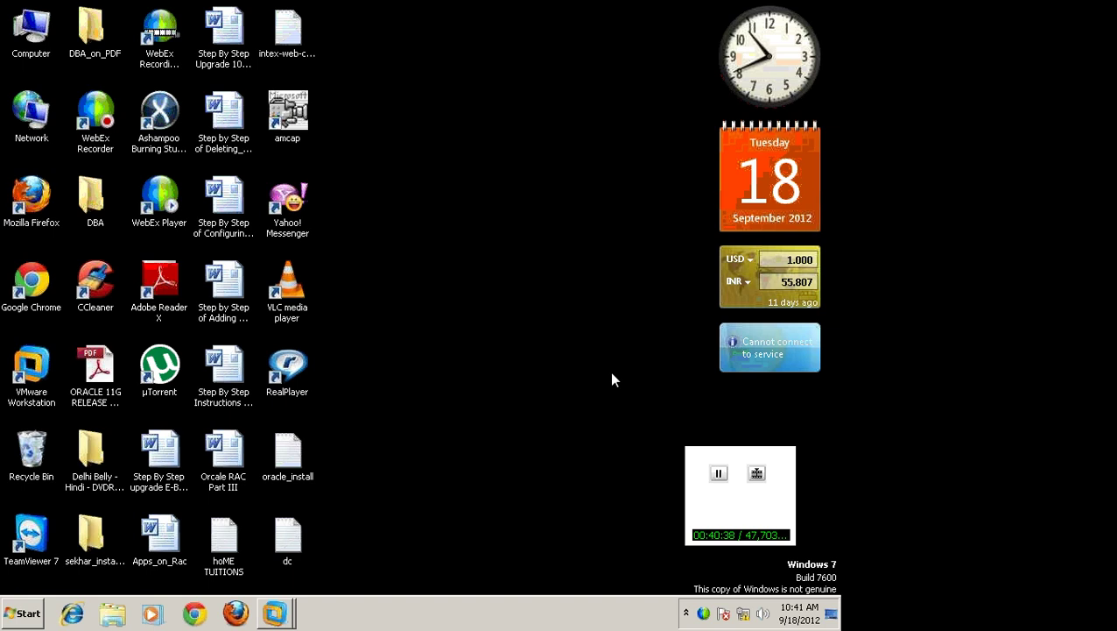
mouse_move(282, 618)
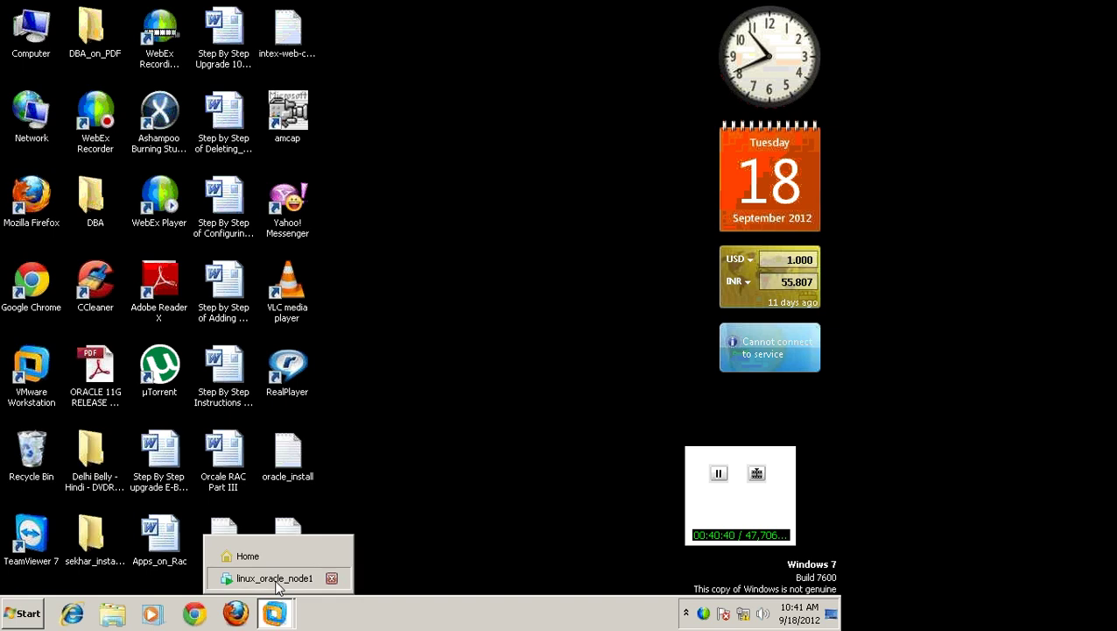
left_click(277, 578)
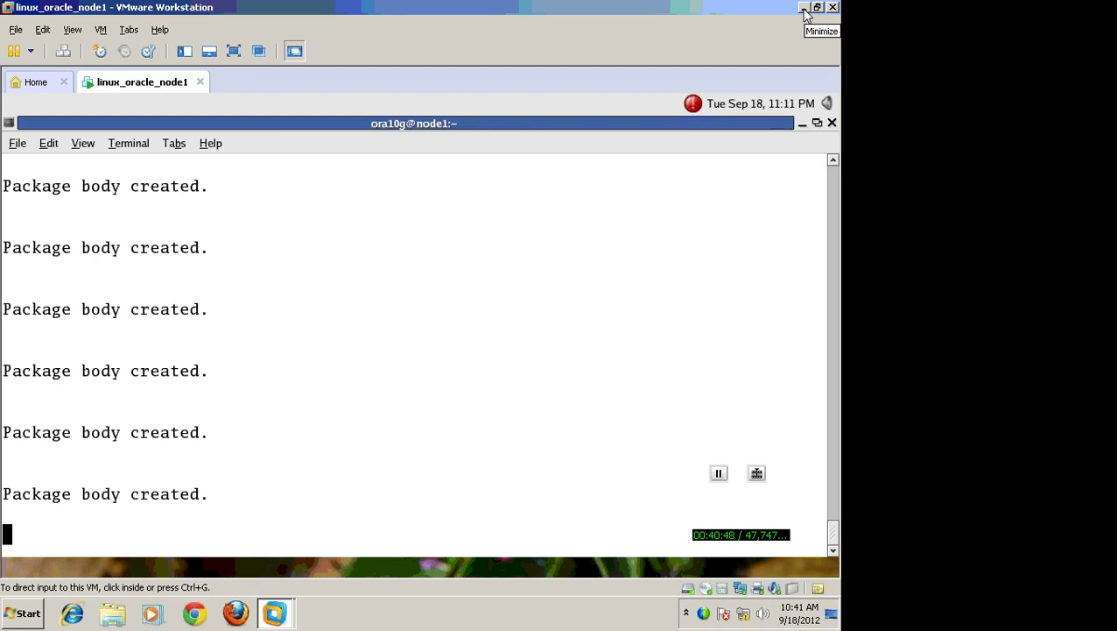
left_click(713, 298)
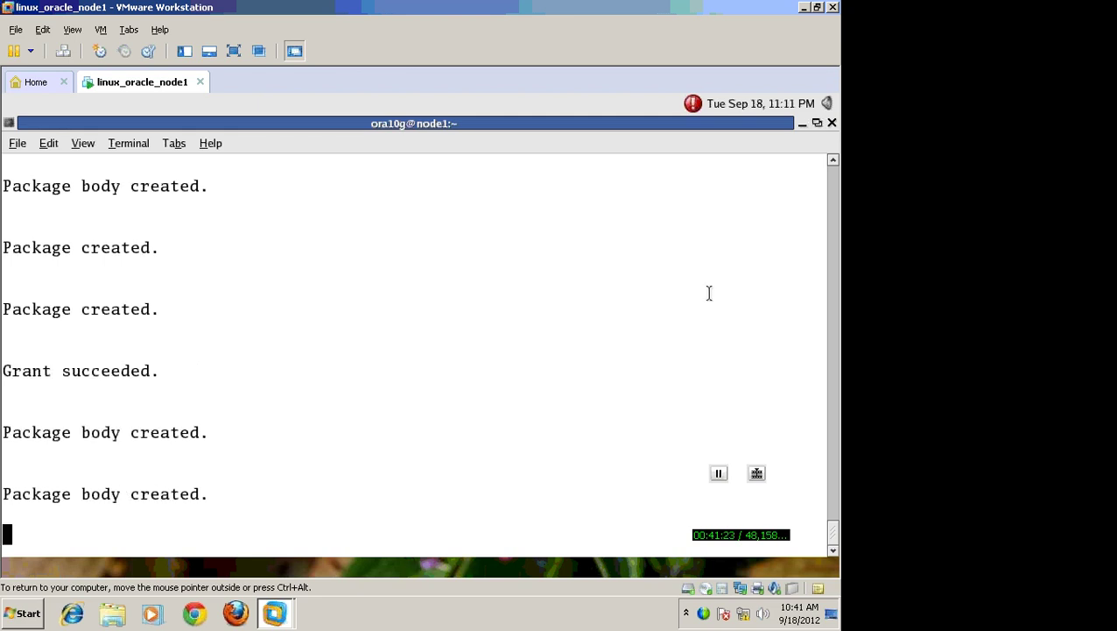
left_click(803, 7)
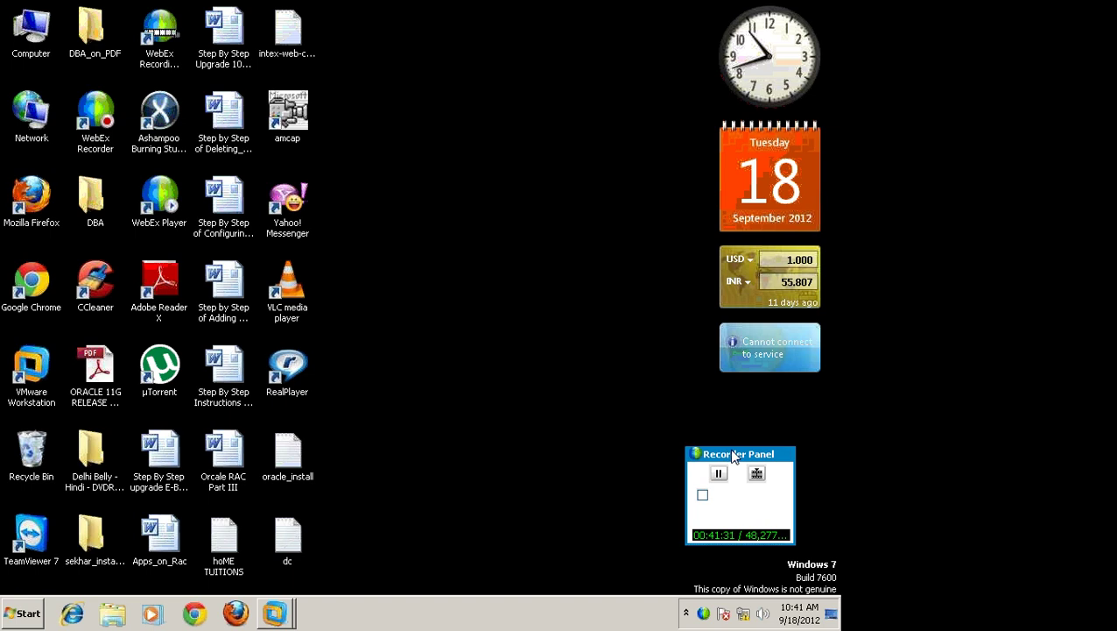
left_click_drag(734, 456, 647, 371)
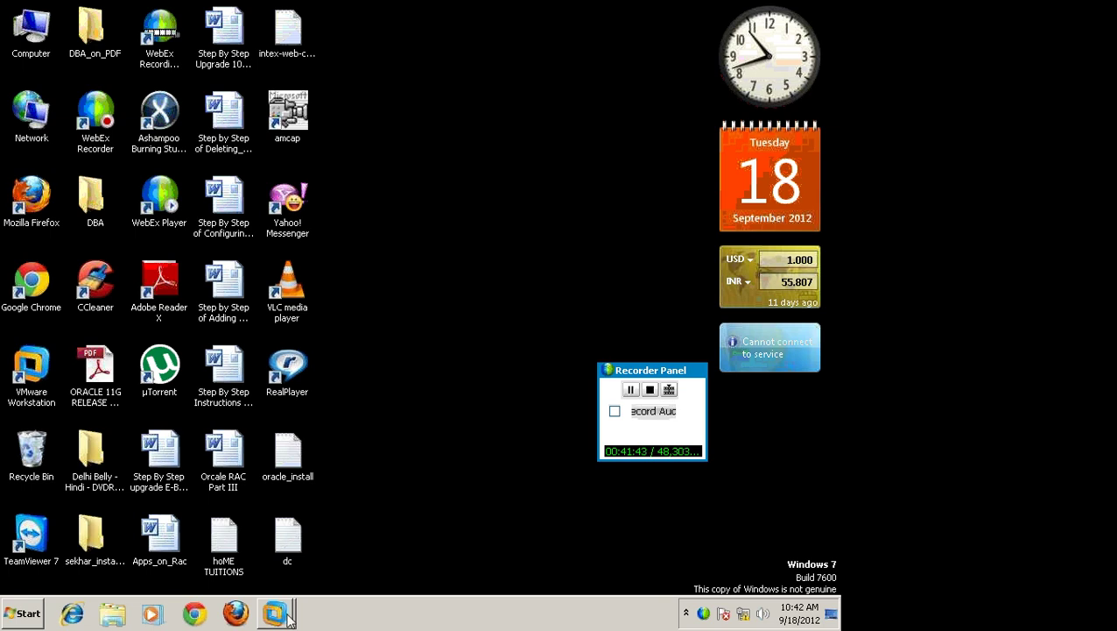
mouse_move(289, 611)
left_click(274, 578)
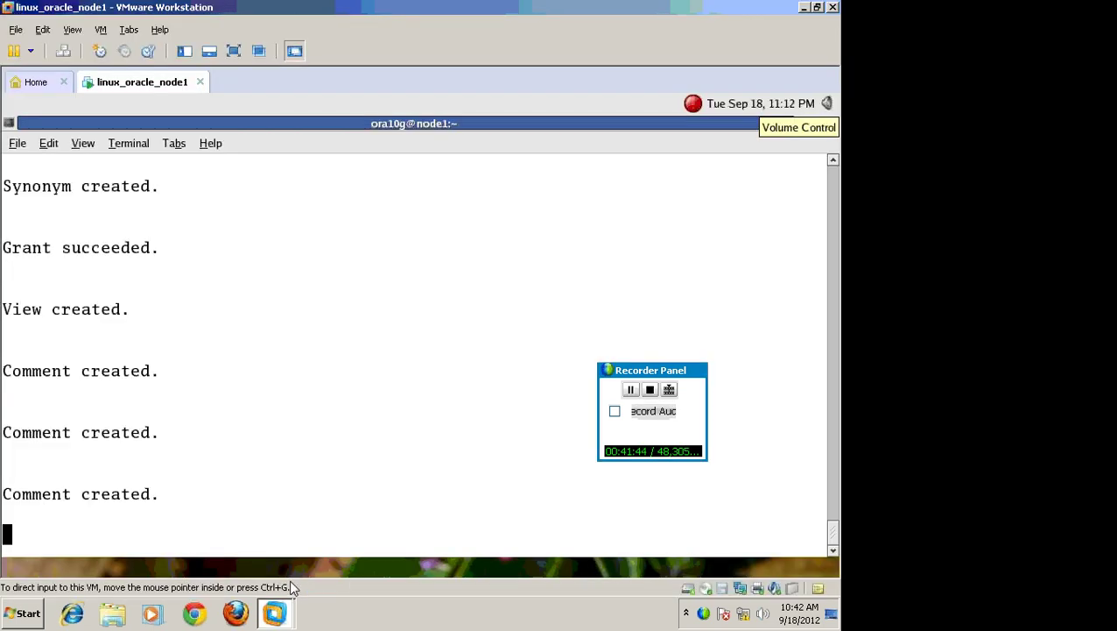